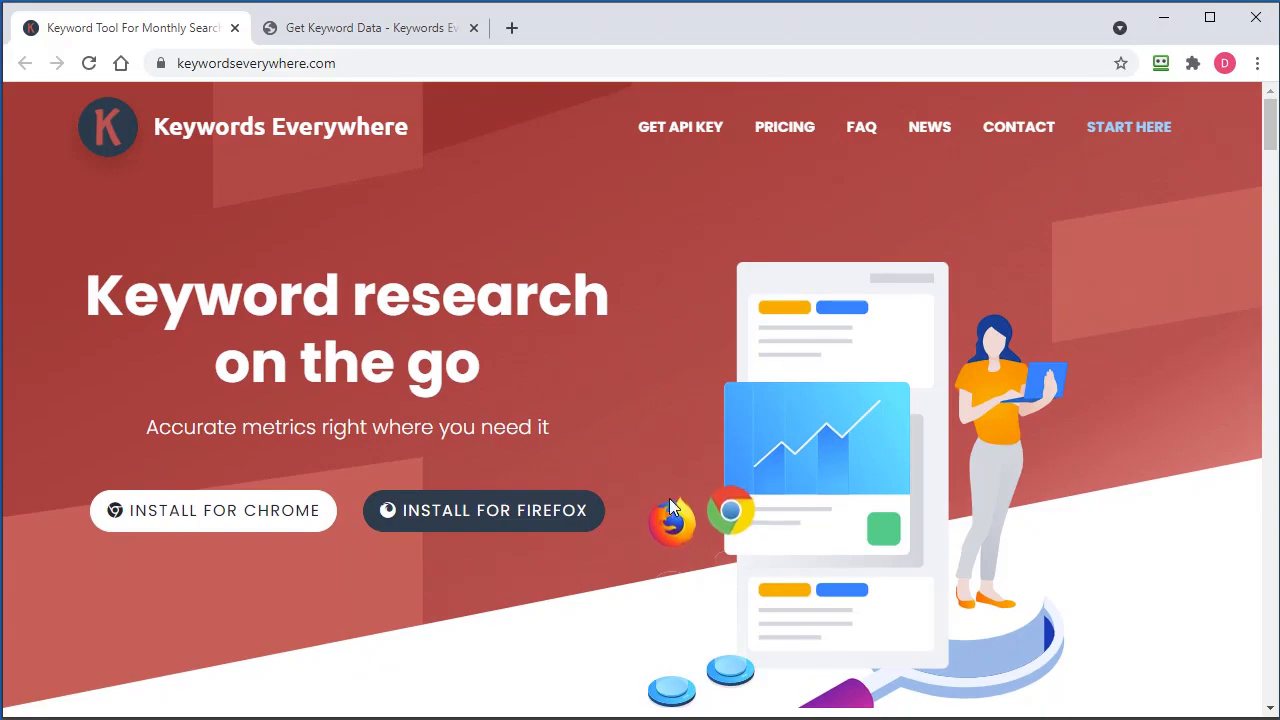
Look over the Keywords Everywhere home page, then switch to Tube Atlas
{"action": "scroll", "coordinate": [600, 569], "scroll_direction": "down", "scroll_amount": 15}
{"action": "scroll", "coordinate": [545, 568], "scroll_direction": "down", "scroll_amount": 3}
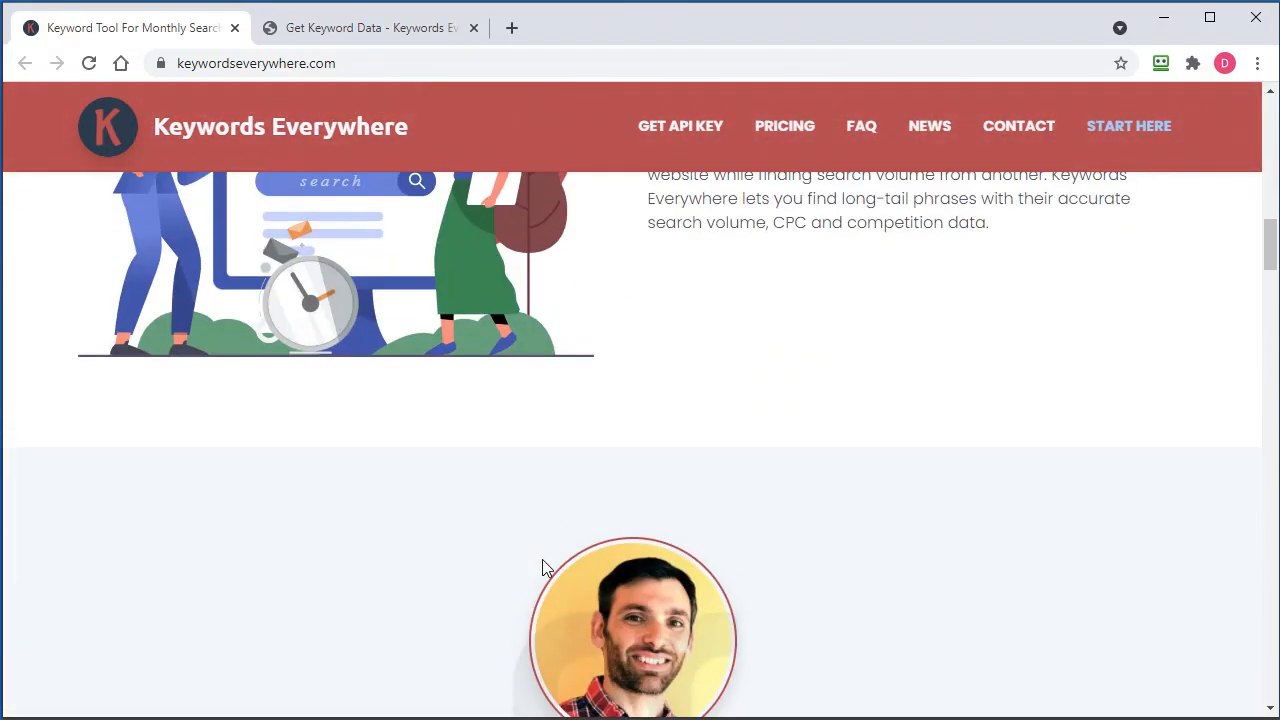
{"action": "scroll", "coordinate": [545, 568], "scroll_direction": "up", "scroll_amount": 18}
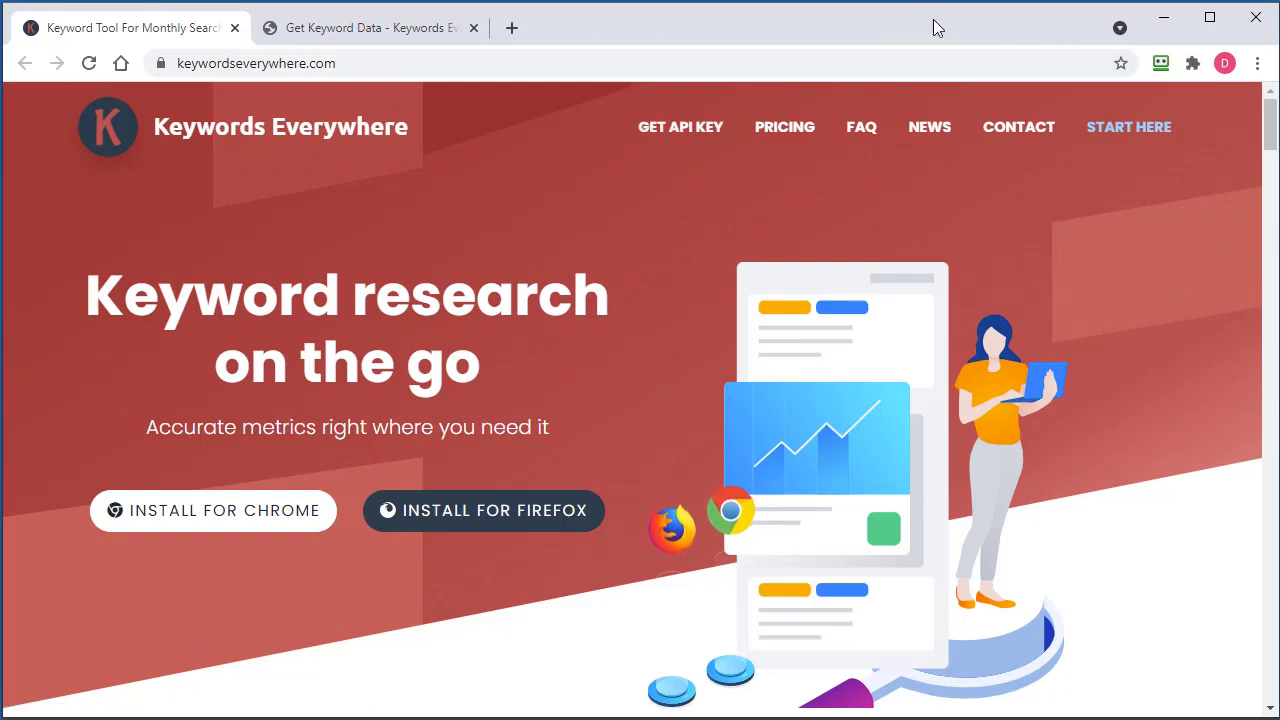
{"action": "left_click", "coordinate": [1163, 17]}
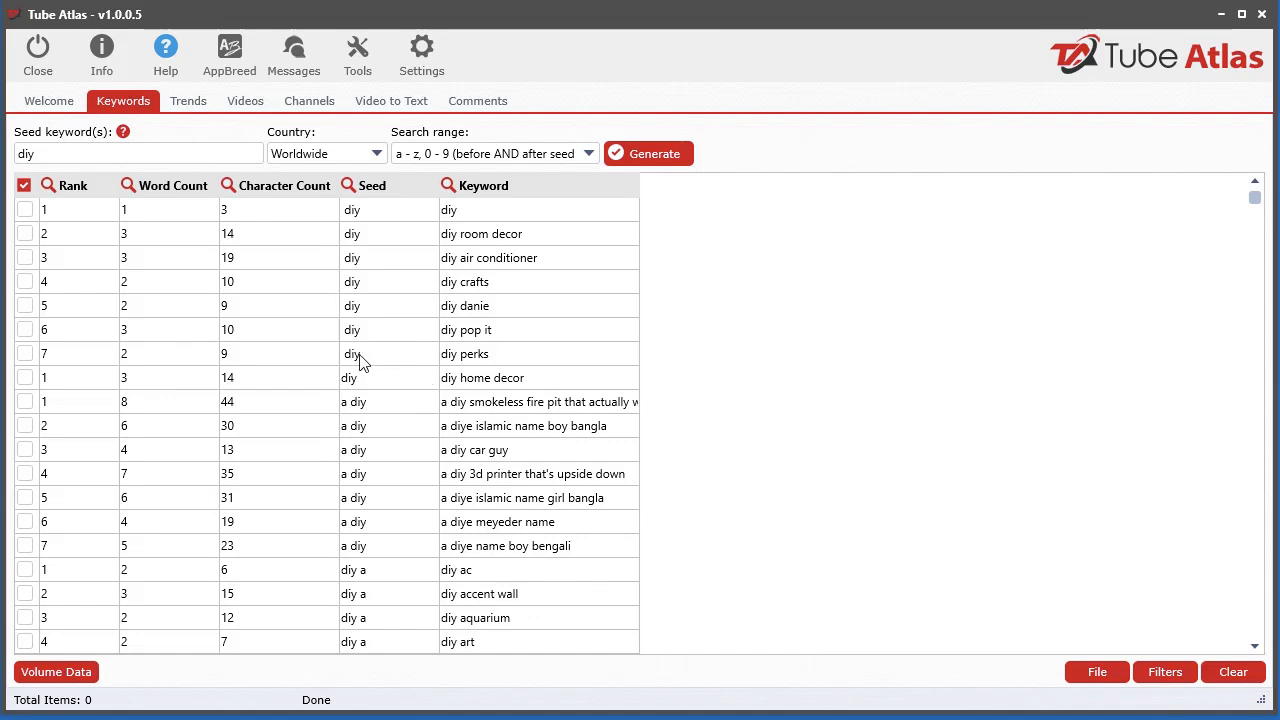
Open the Keywords Everywhere tool and go to its sign-up page for getting an API key
{"action": "left_click", "coordinate": [363, 60]}
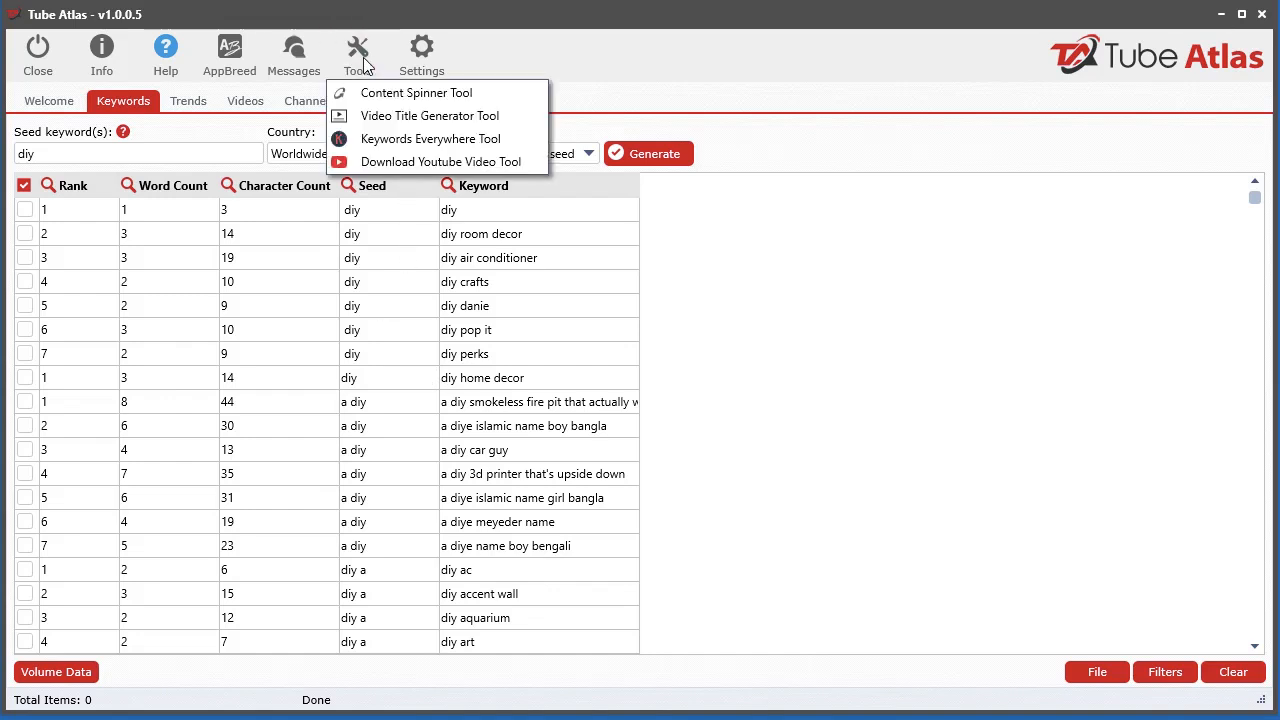
{"action": "left_click", "coordinate": [393, 149]}
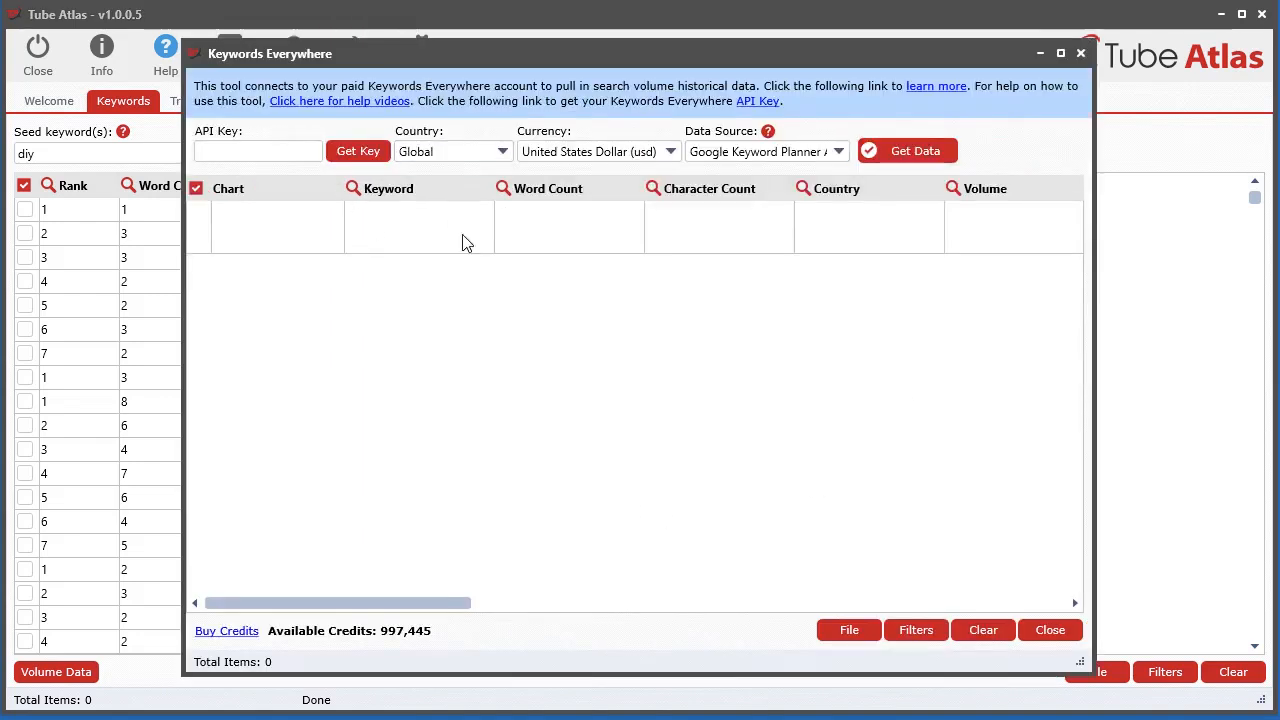
{"action": "left_click", "coordinate": [208, 150]}
{"action": "left_click", "coordinate": [353, 150]}
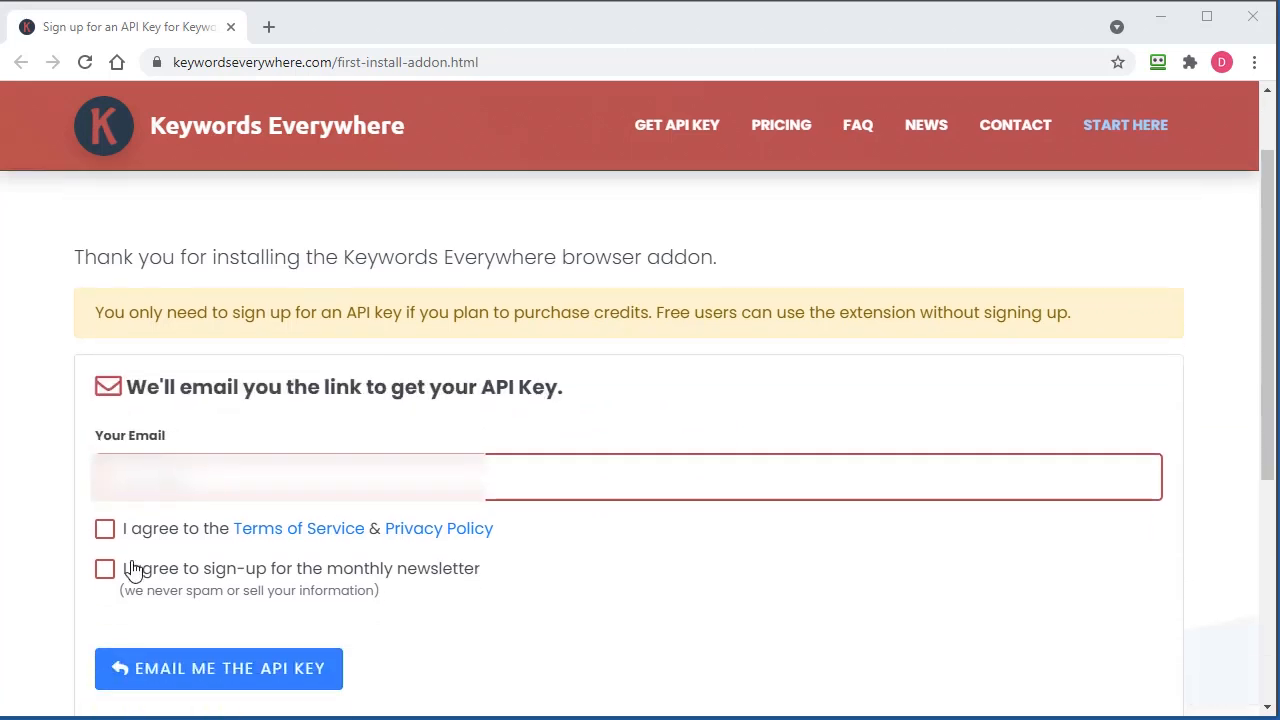
Request the API key by email, agreeing to the terms and monthly newsletter and entering the account email address
{"action": "left_click", "coordinate": [105, 528]}
{"action": "left_click", "coordinate": [105, 568]}
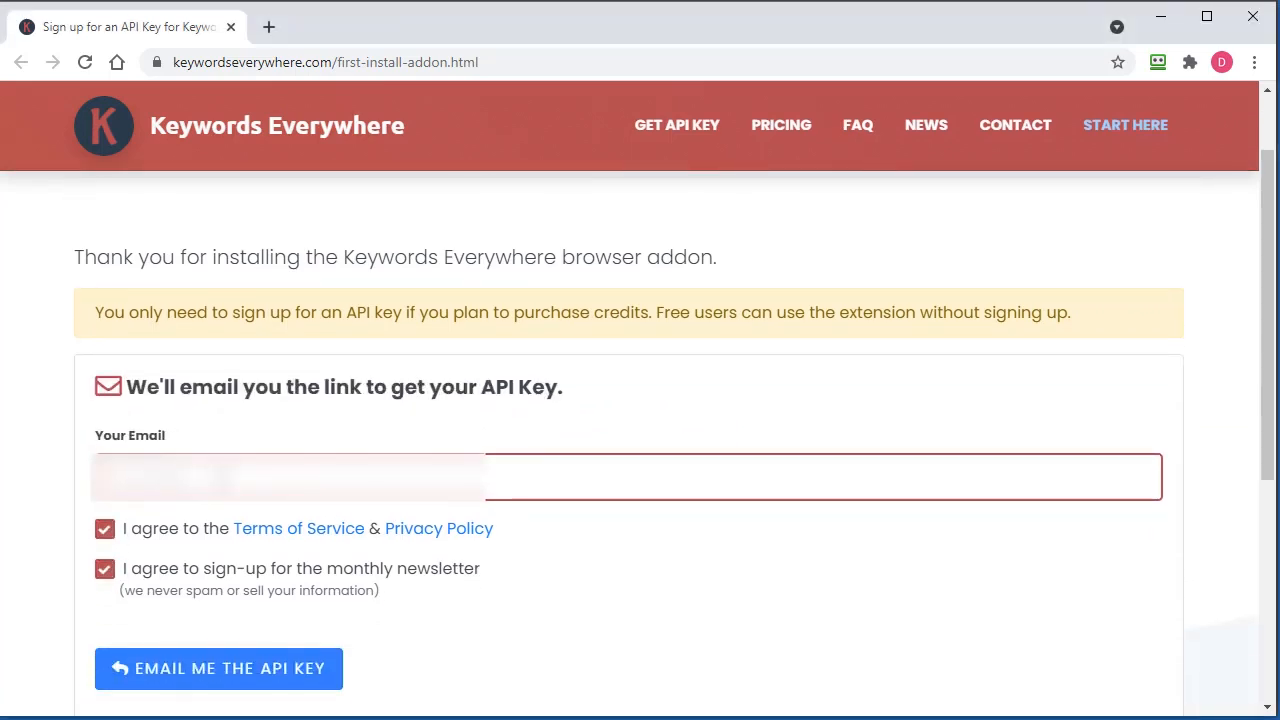
{"action": "type", "text": "example@gmail.co"}
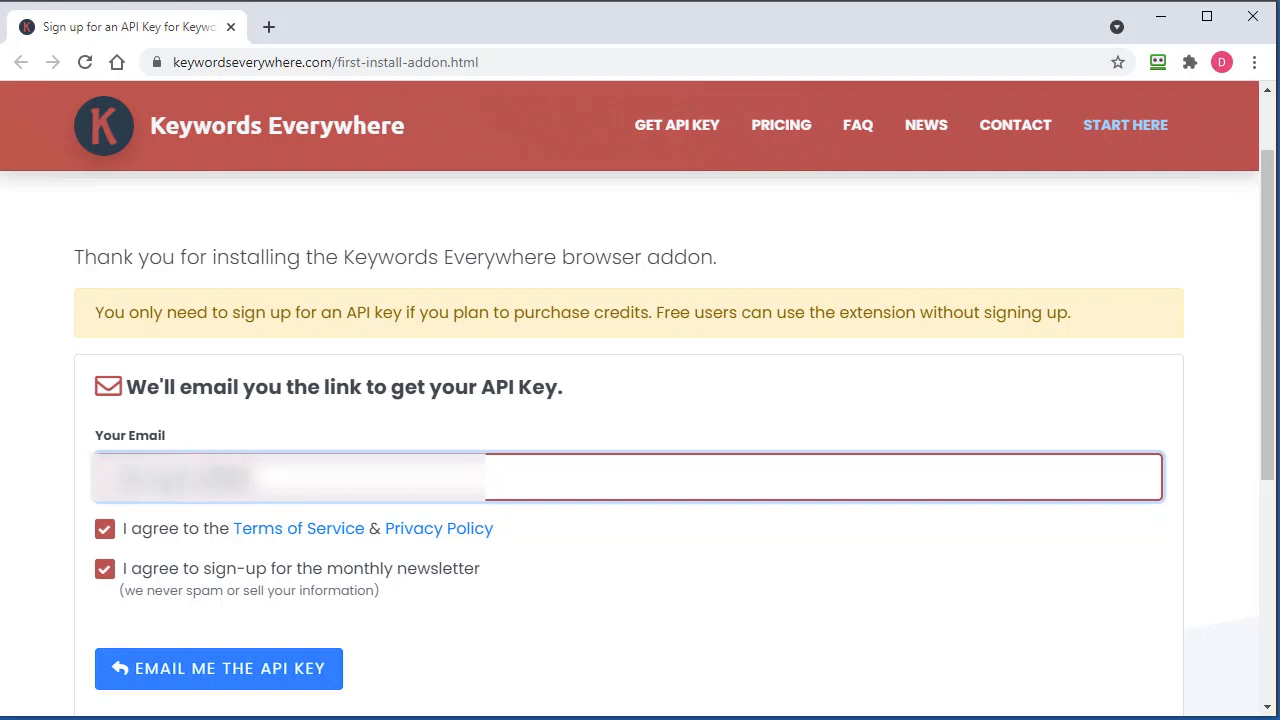
{"action": "type", "text": "yourname@gmail.com"}
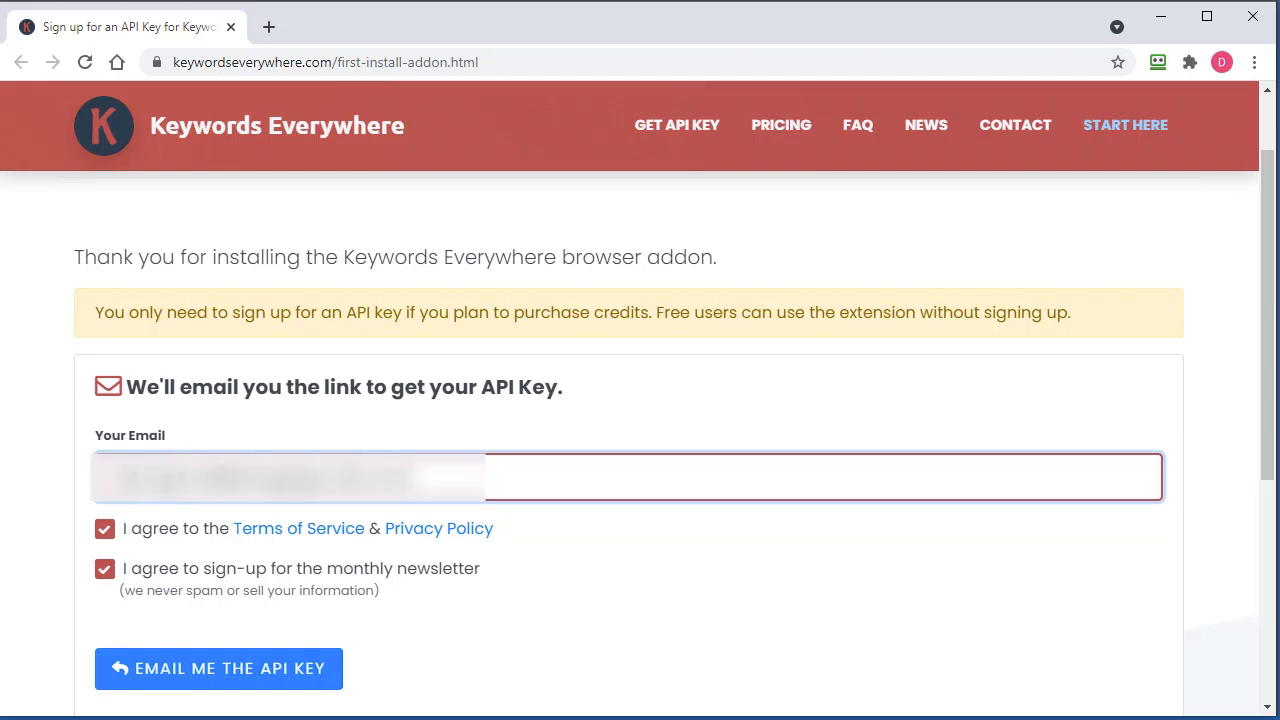
{"action": "left_click", "coordinate": [223, 669]}
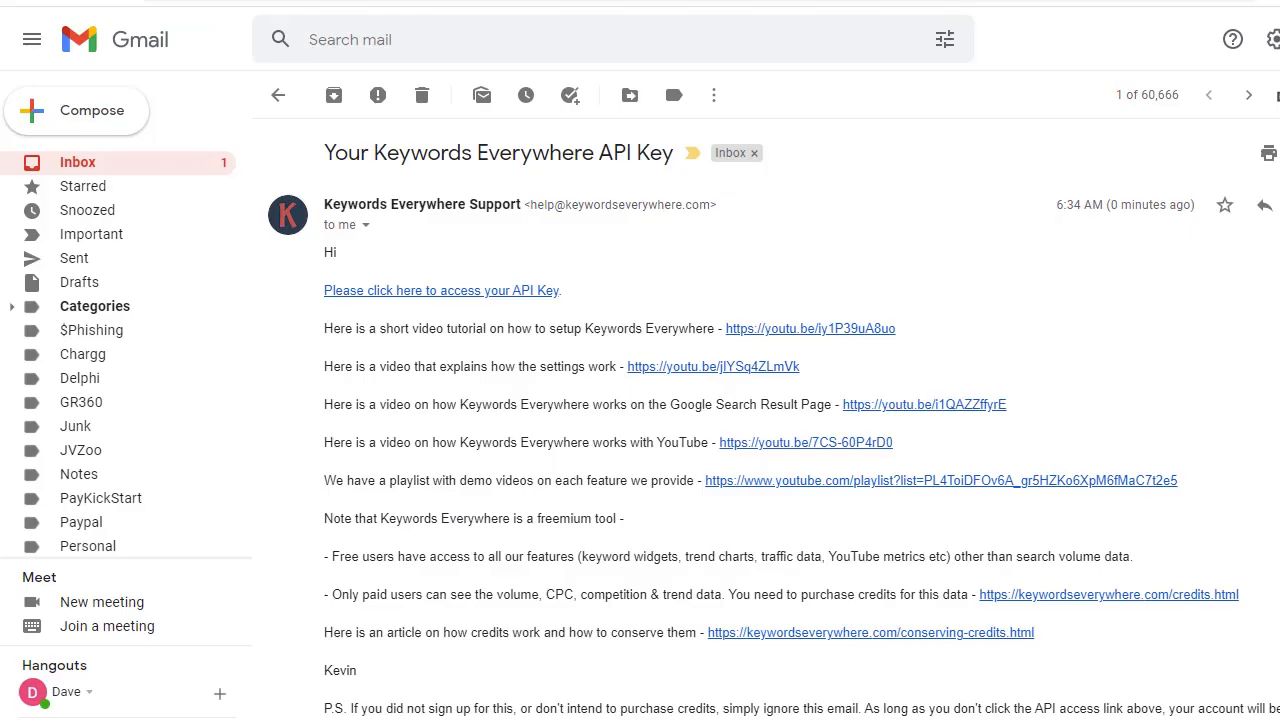
Open the API key access link in the received email and paste the API key into Tube Atlas's Keywords Everywhere tool
{"action": "left_click", "coordinate": [452, 292]}
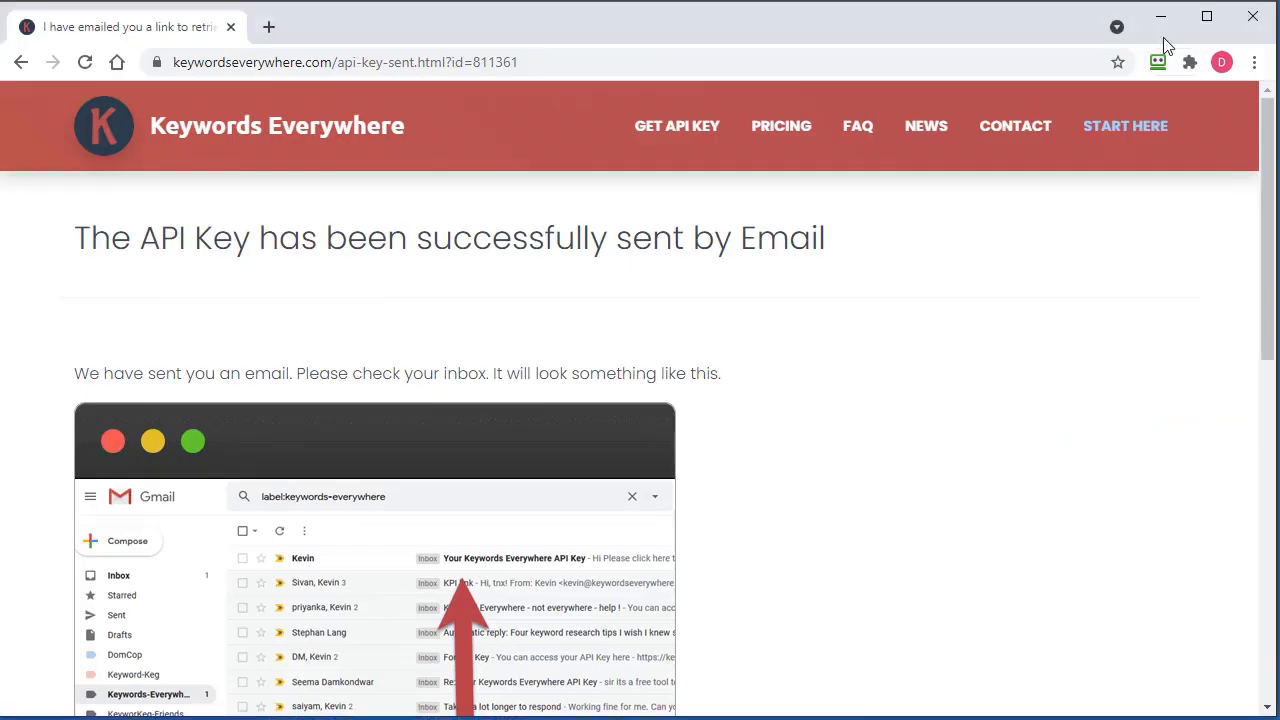
{"action": "left_click", "coordinate": [1160, 17]}
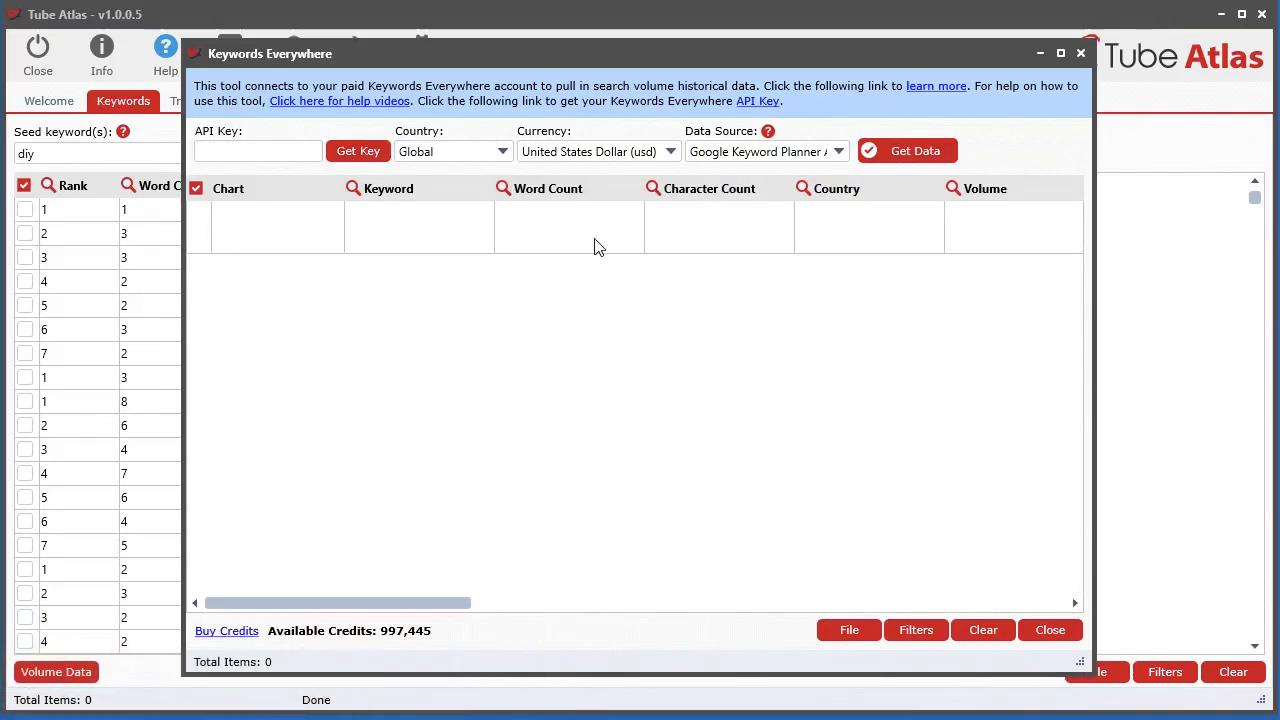
{"action": "left_click", "coordinate": [230, 152]}
{"action": "right_click", "coordinate": [247, 149]}
{"action": "left_click", "coordinate": [294, 206]}
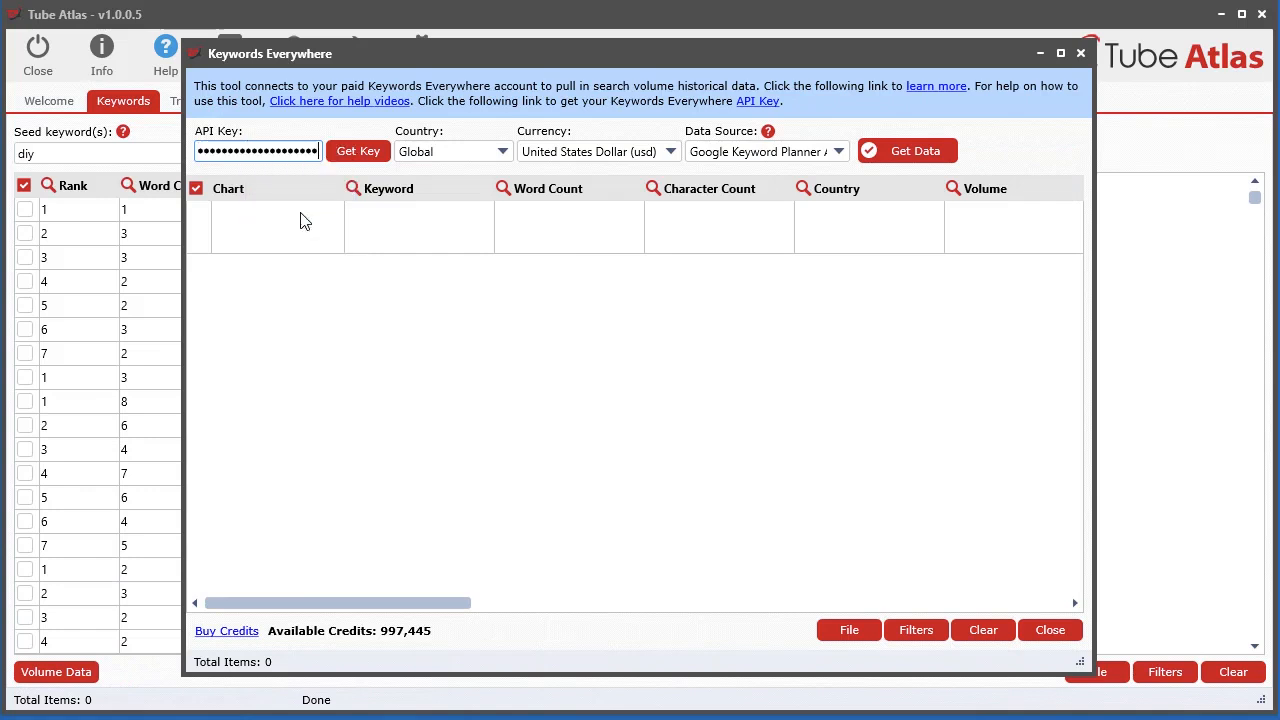
{"action": "left_click", "coordinate": [276, 236]}
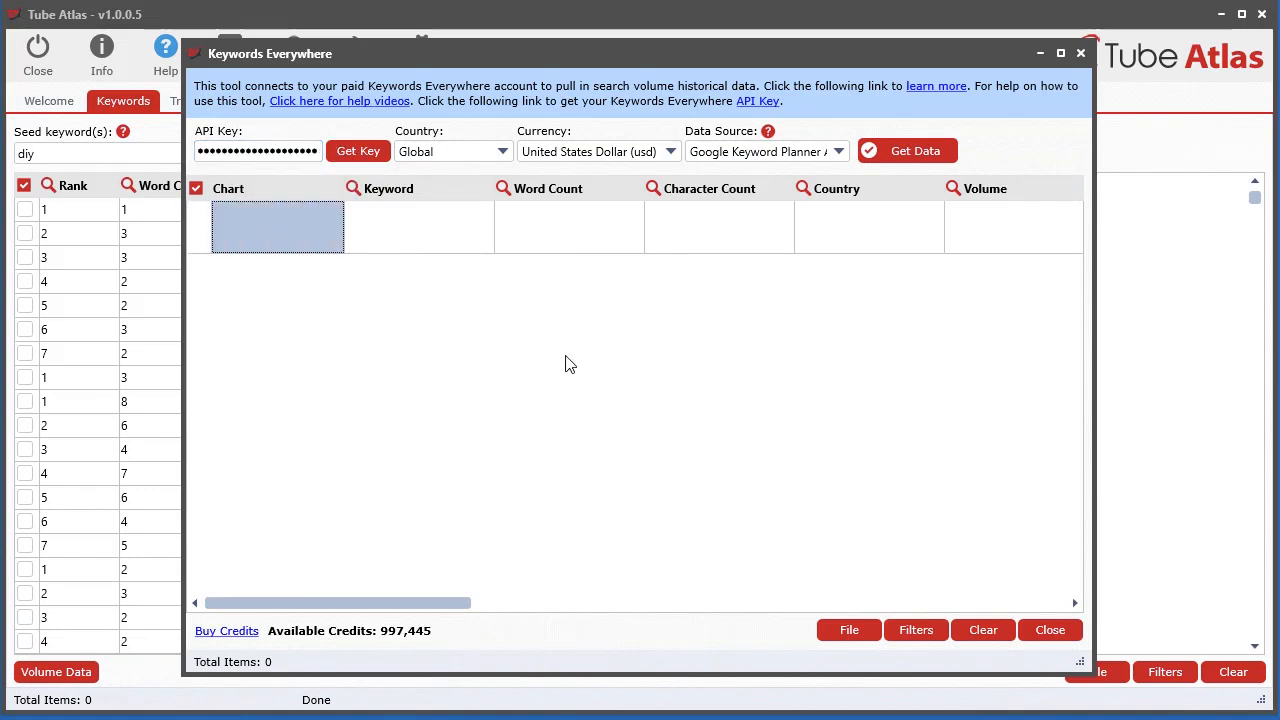
Move the Keywords Everywhere tool window and enlarge it to cover the main window, then close it
{"action": "left_click_drag", "start_coordinate": [772, 38], "coordinate": [781, 62]}
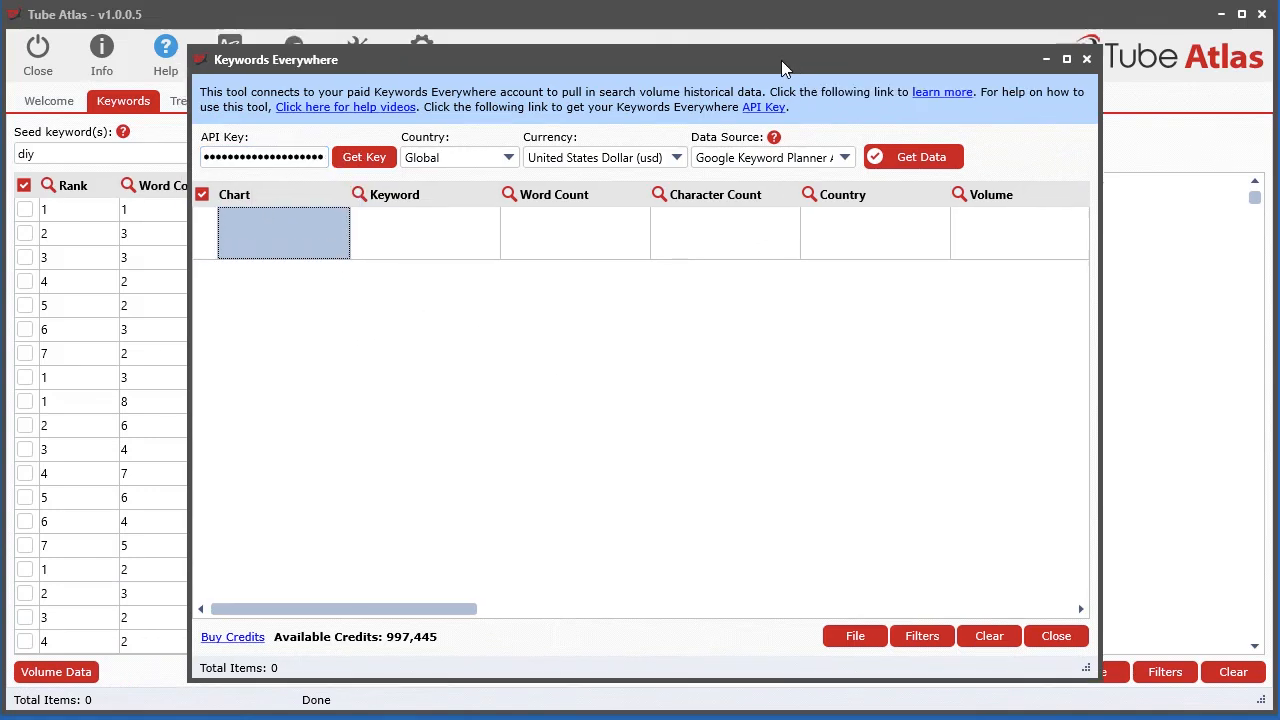
{"action": "left_click_drag", "start_coordinate": [803, 61], "coordinate": [619, 21]}
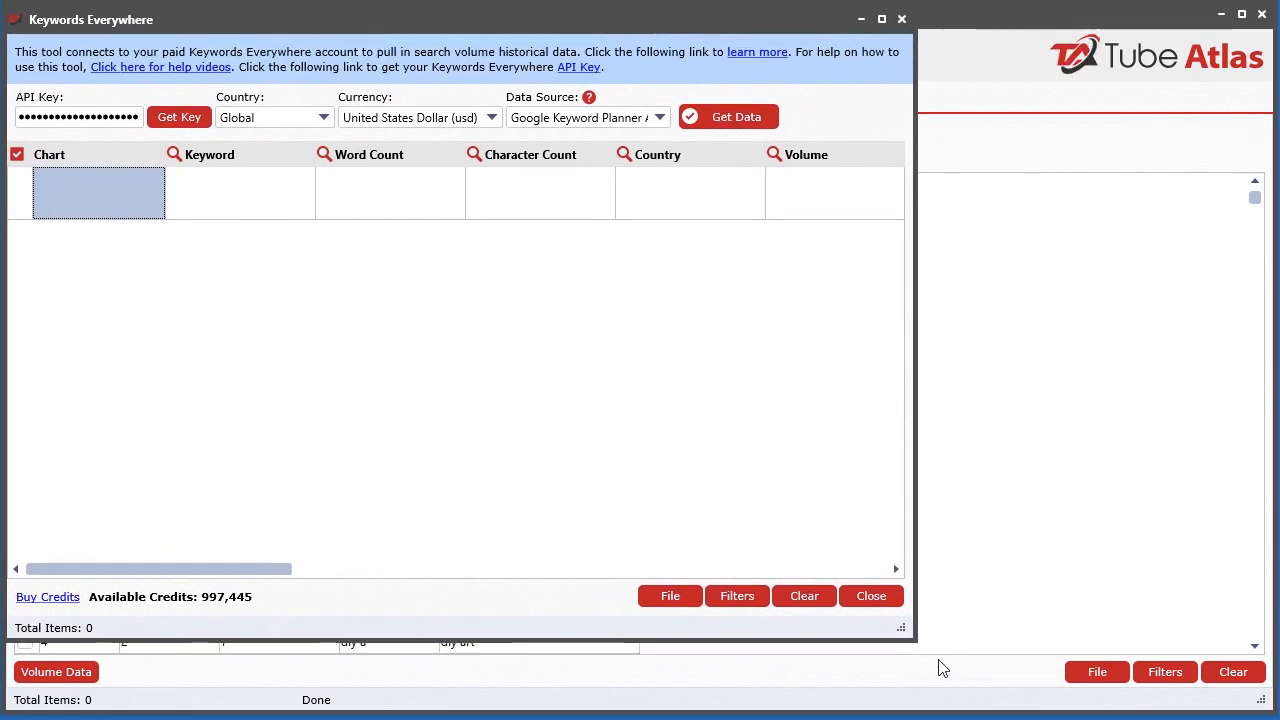
{"action": "left_click_drag", "start_coordinate": [901, 627], "coordinate": [1271, 694]}
{"action": "left_click", "coordinate": [1243, 670]}
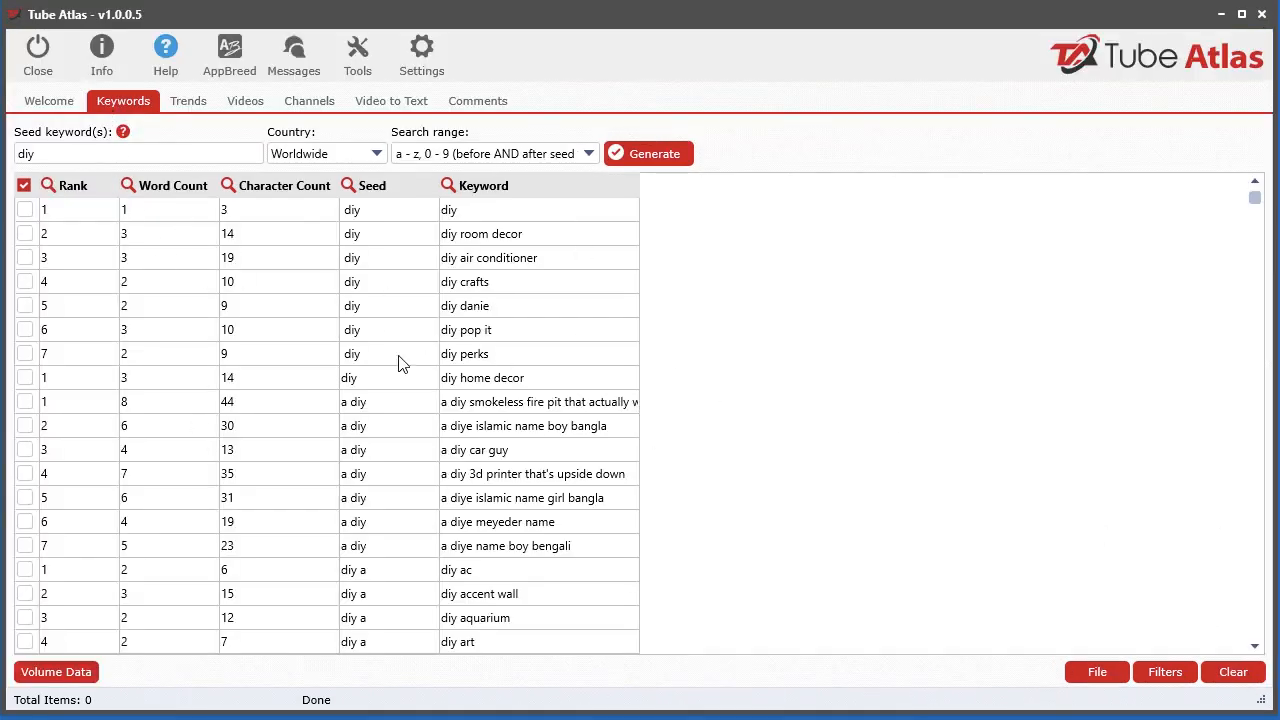
{"action": "left_click", "coordinate": [366, 401]}
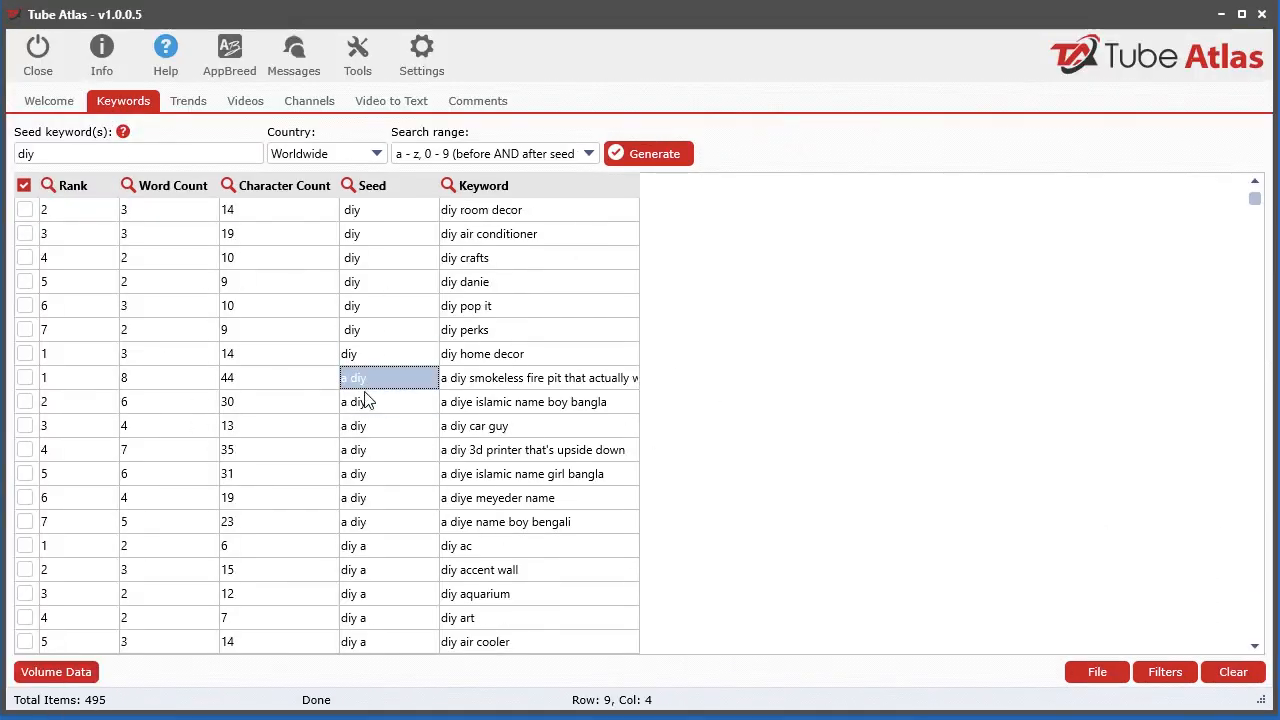
{"action": "scroll", "coordinate": [335, 638], "scroll_direction": "up", "scroll_amount": 1}
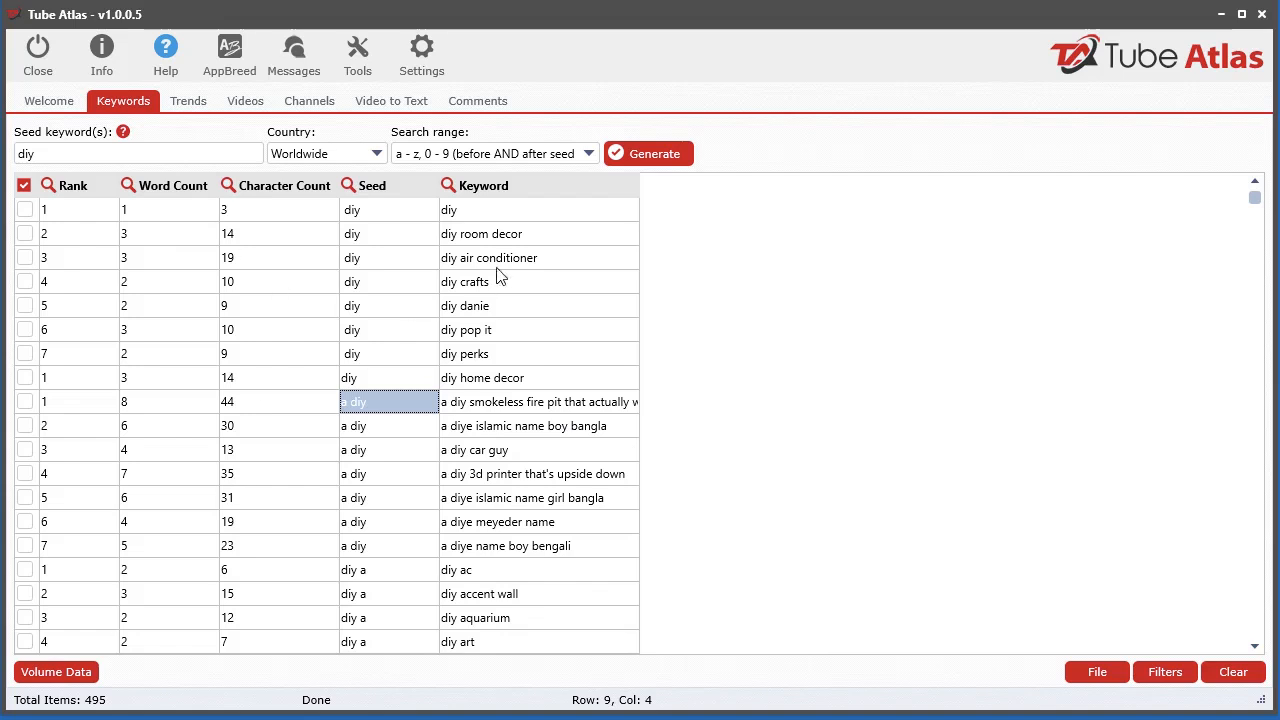
{"action": "left_click", "coordinate": [406, 62]}
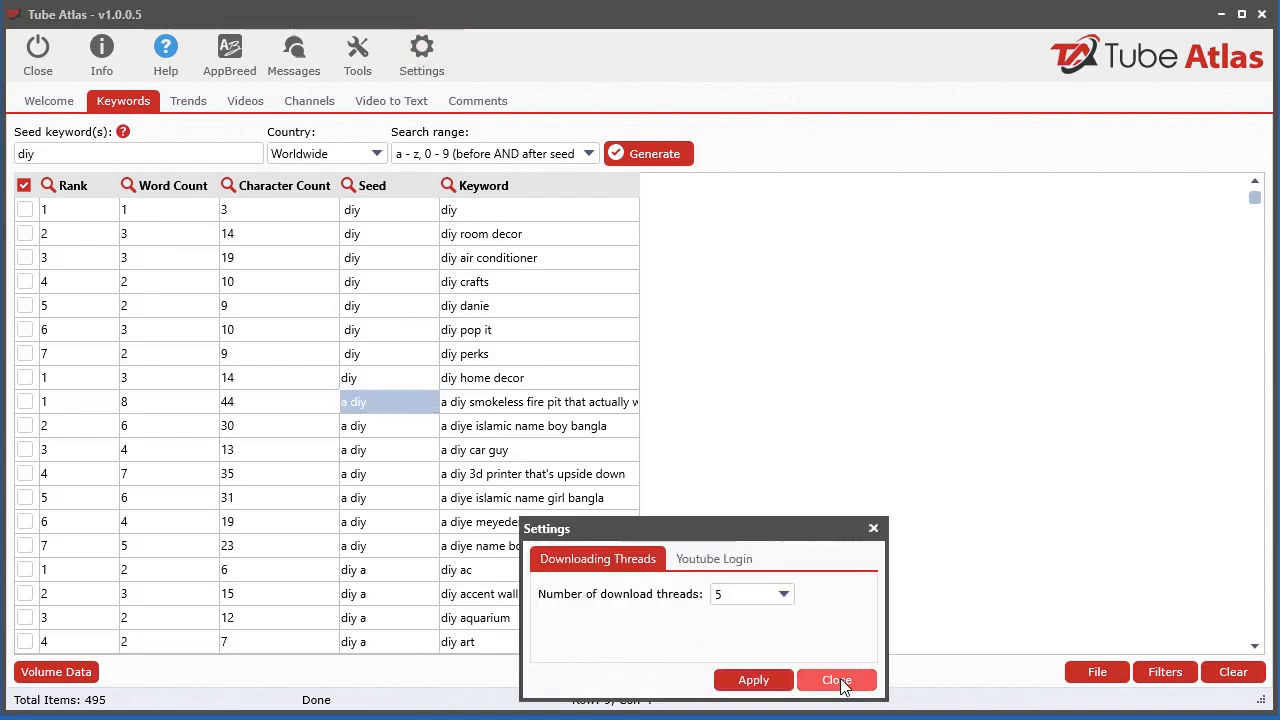
{"action": "left_click", "coordinate": [840, 679]}
Reopen the Keywords Everywhere tool and follow its link to learn more about the service
{"action": "left_click", "coordinate": [372, 50]}
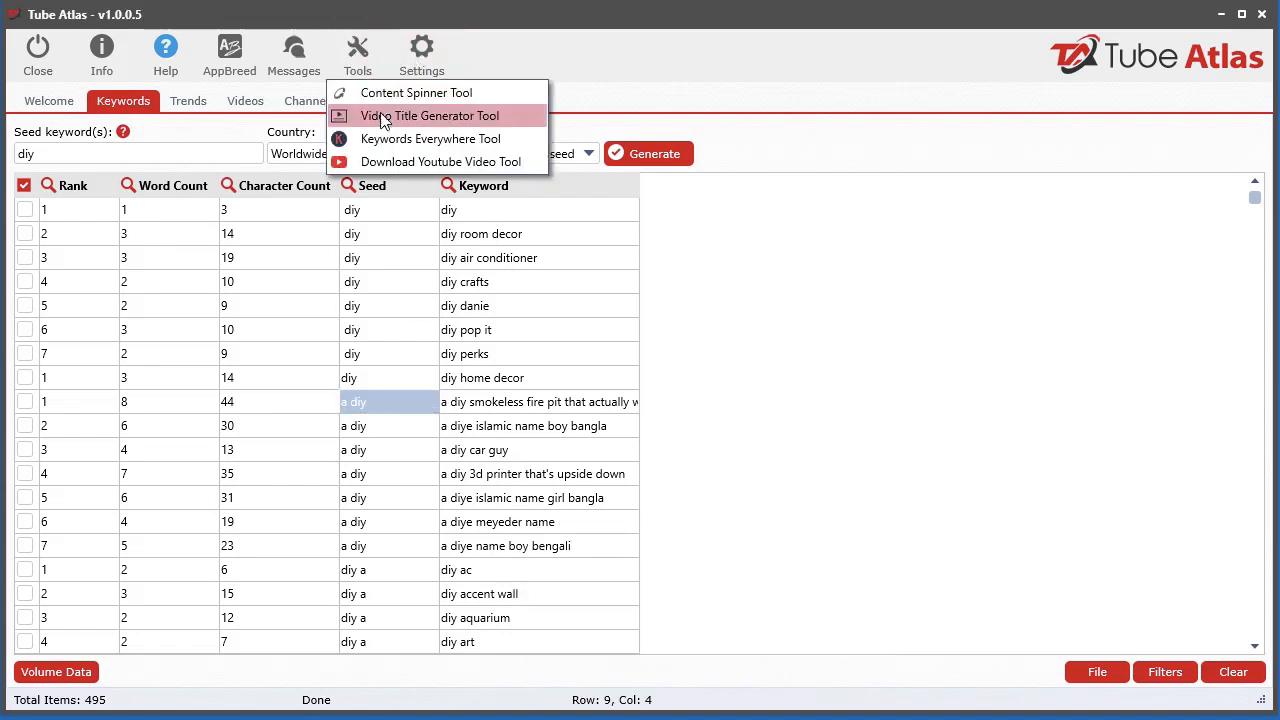
{"action": "left_click", "coordinate": [430, 138]}
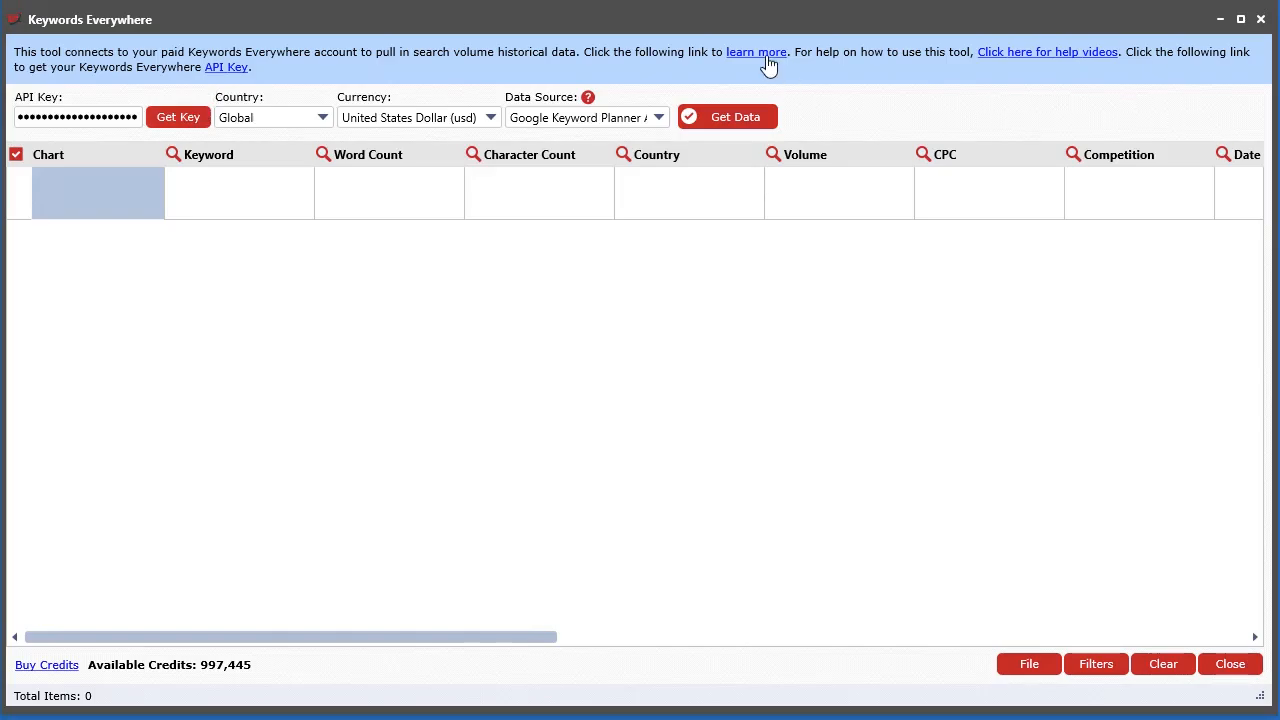
{"action": "left_click", "coordinate": [767, 58]}
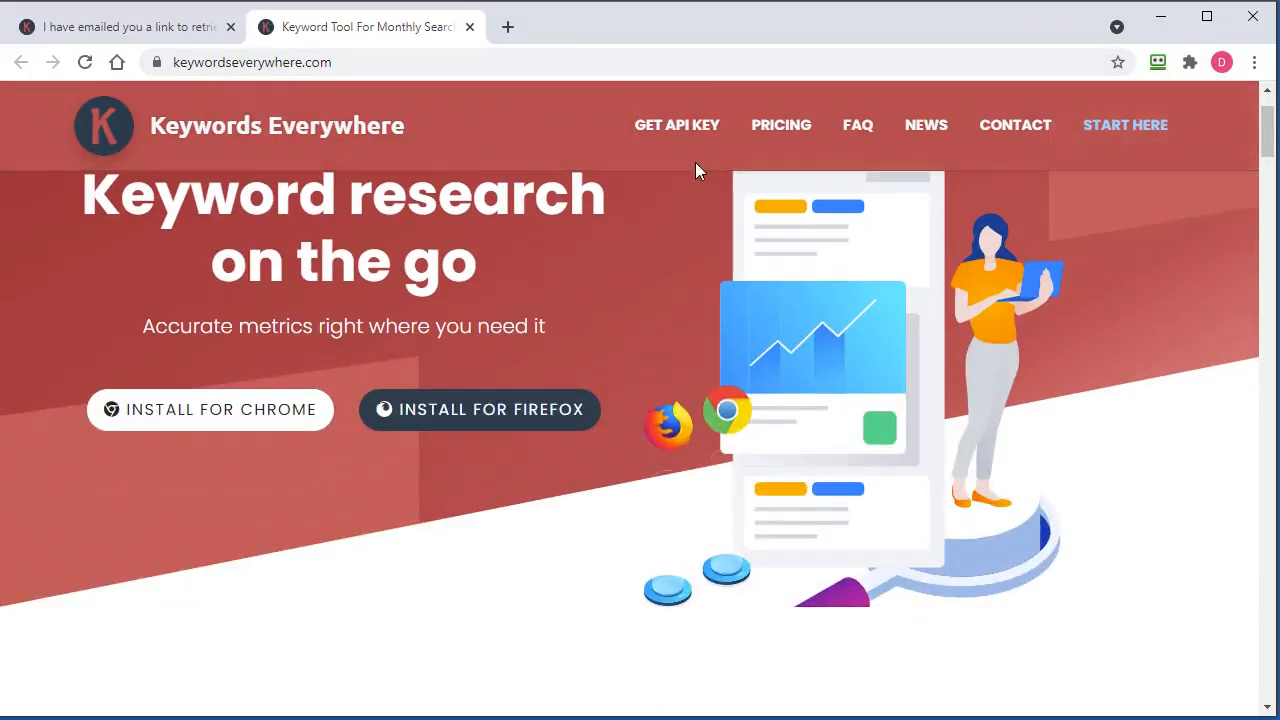
Examine the credit packages and expiry terms on the Keywords Everywhere pricing page, then return to Tube Atlas
{"action": "left_click", "coordinate": [758, 129]}
{"action": "scroll", "coordinate": [1220, 547], "scroll_direction": "down", "scroll_amount": 1}
{"action": "scroll", "coordinate": [1220, 547], "scroll_direction": "down", "scroll_amount": 3}
{"action": "scroll", "coordinate": [1220, 547], "scroll_direction": "up", "scroll_amount": 2}
{"action": "scroll", "coordinate": [1220, 547], "scroll_direction": "down", "scroll_amount": 1}
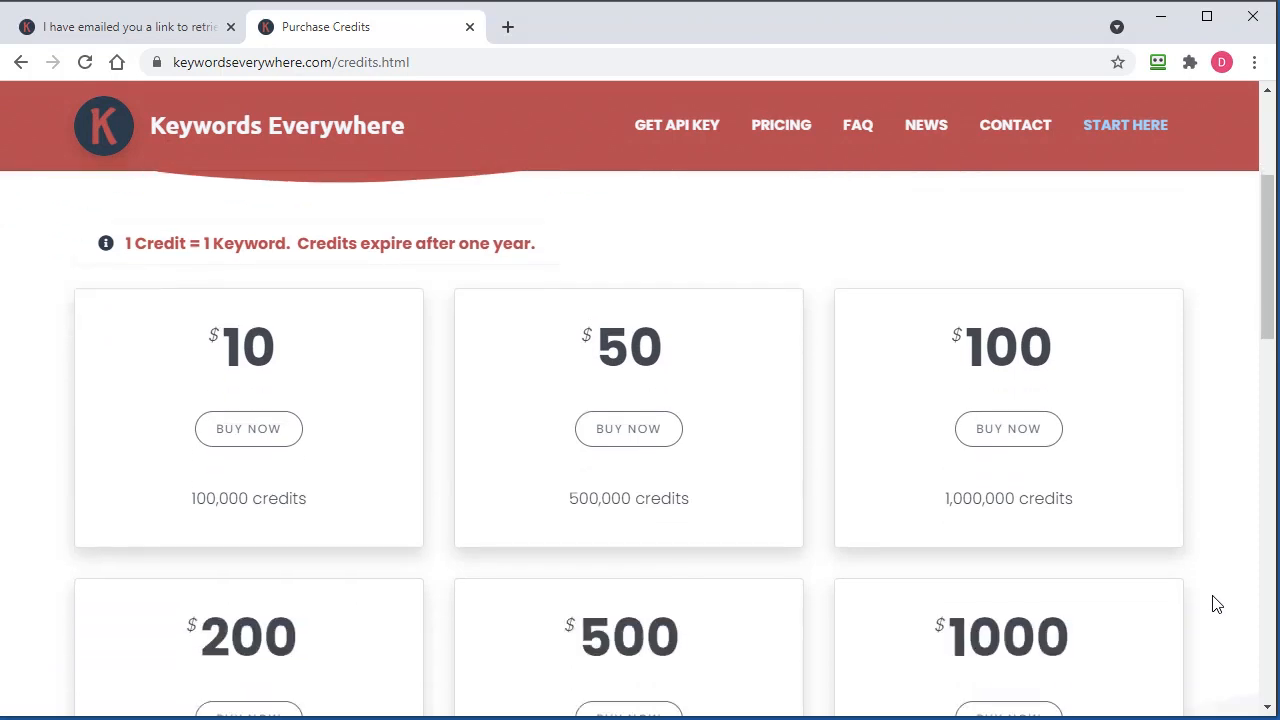
{"action": "scroll", "coordinate": [1216, 588], "scroll_direction": "down", "scroll_amount": 1}
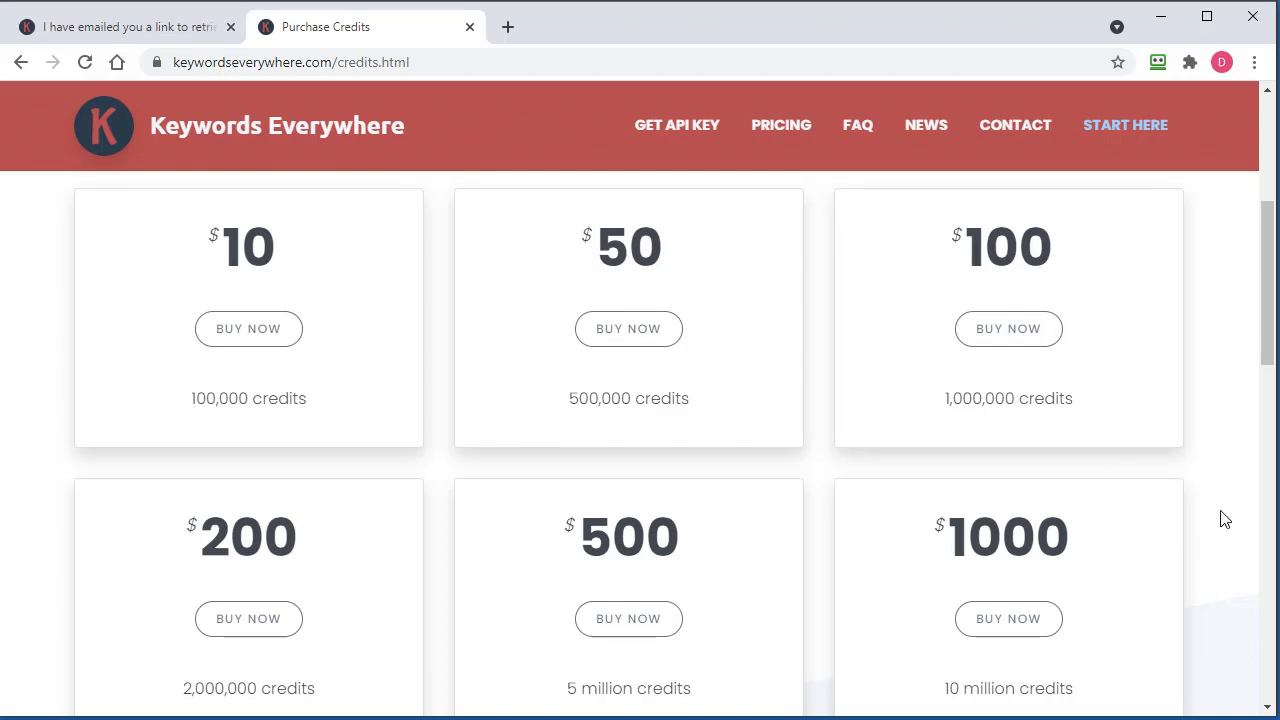
{"action": "scroll", "coordinate": [1232, 550], "scroll_direction": "up", "scroll_amount": 1}
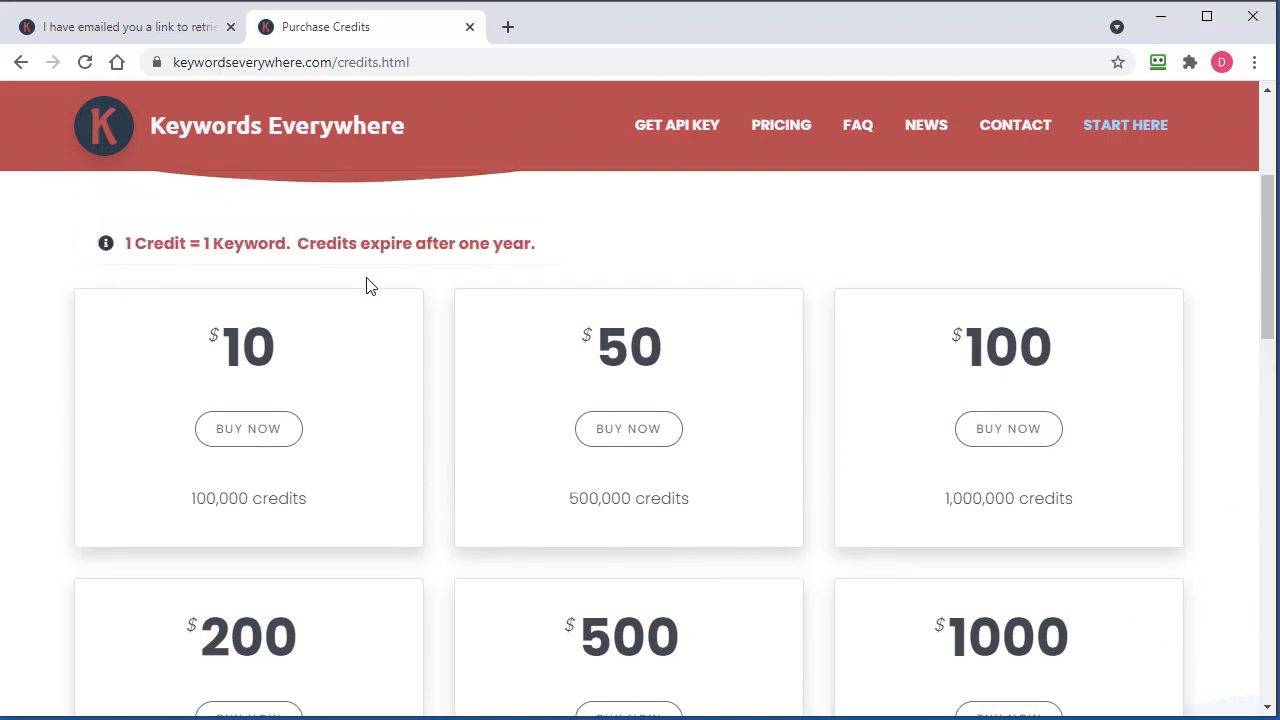
{"action": "scroll", "coordinate": [1232, 446], "scroll_direction": "down", "scroll_amount": 1}
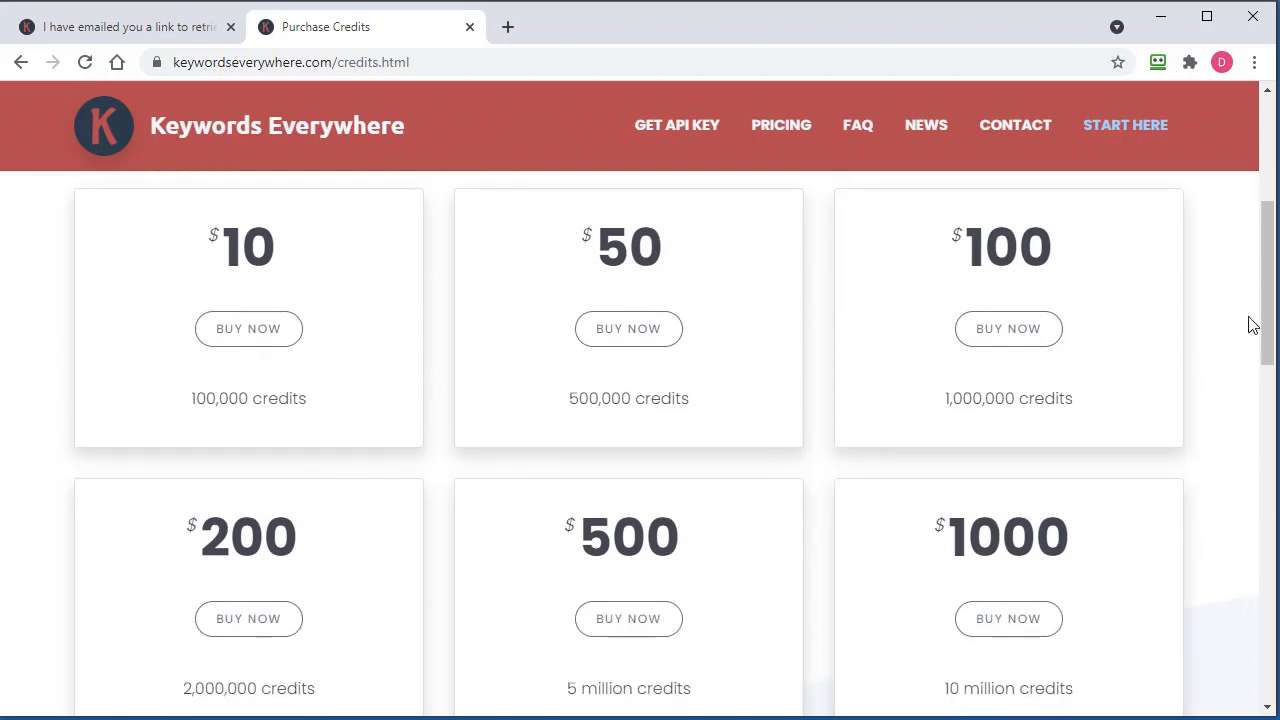
{"action": "left_click", "coordinate": [1161, 28]}
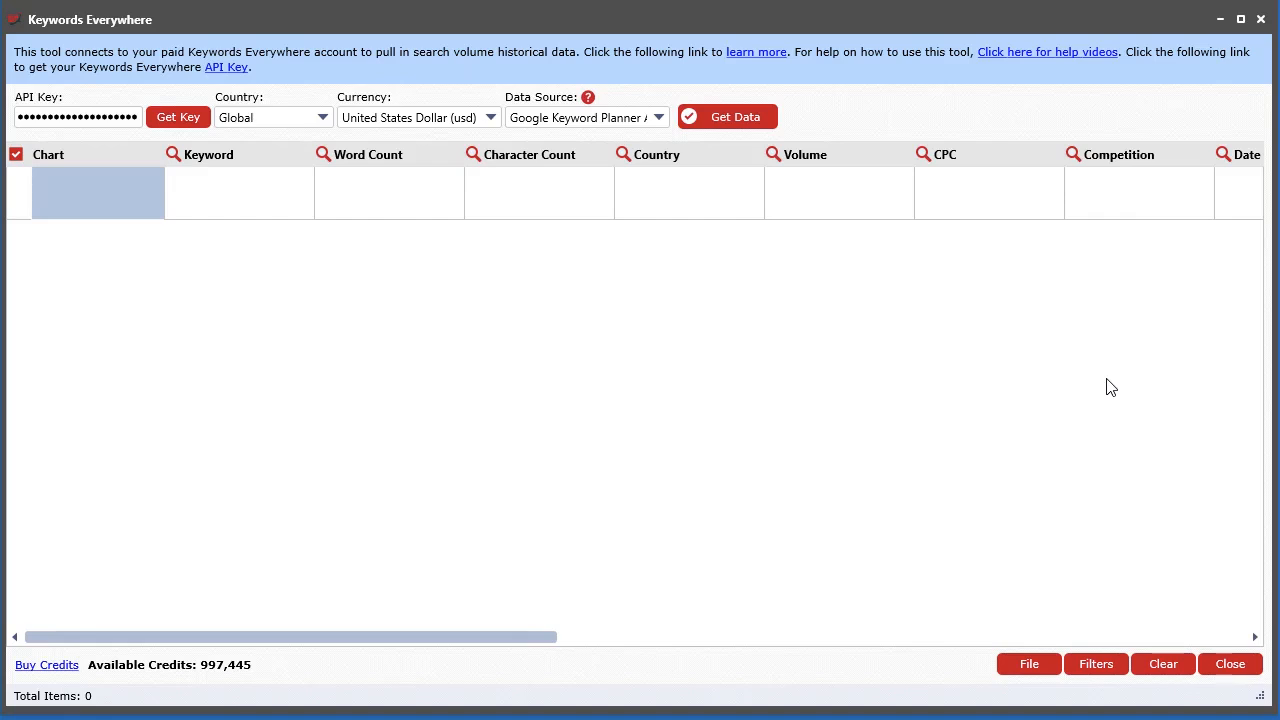
View the credit purchase page linked from the Keywords Everywhere tool, then return and close the tool
{"action": "left_click", "coordinate": [46, 666]}
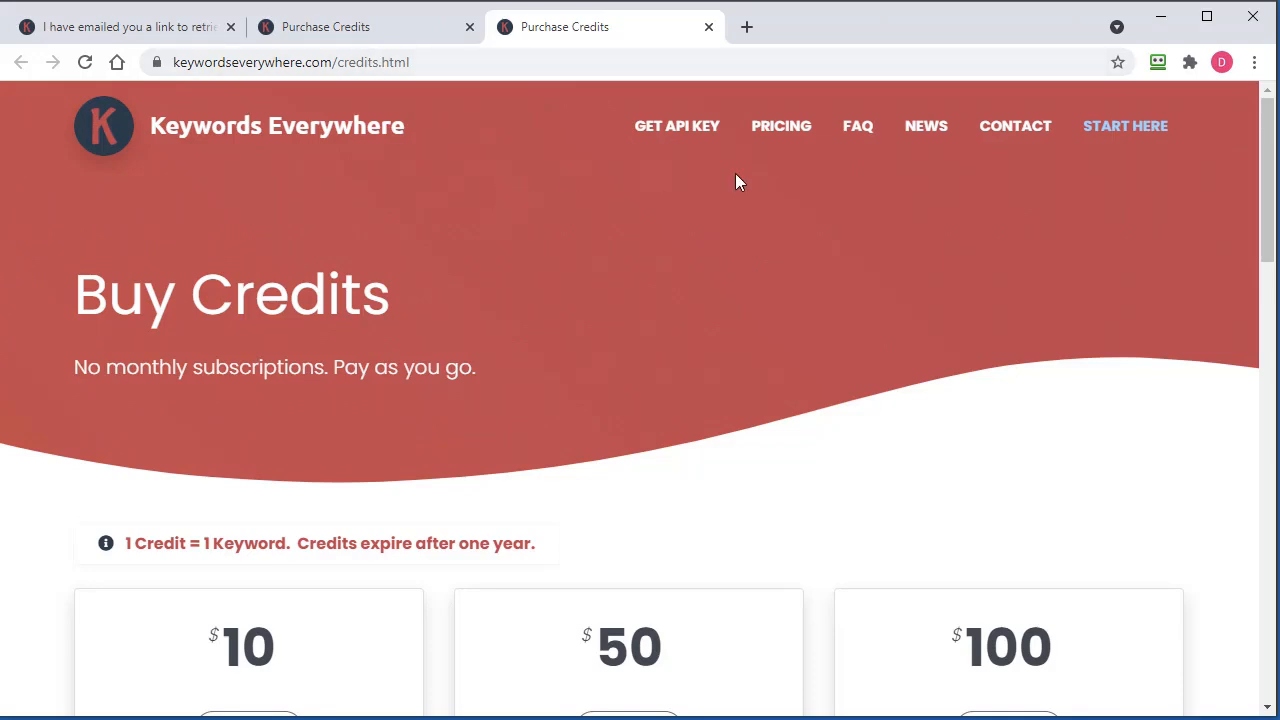
{"action": "scroll", "coordinate": [1010, 343], "scroll_direction": "down", "scroll_amount": 2}
{"action": "scroll", "coordinate": [1020, 369], "scroll_direction": "up", "scroll_amount": 2}
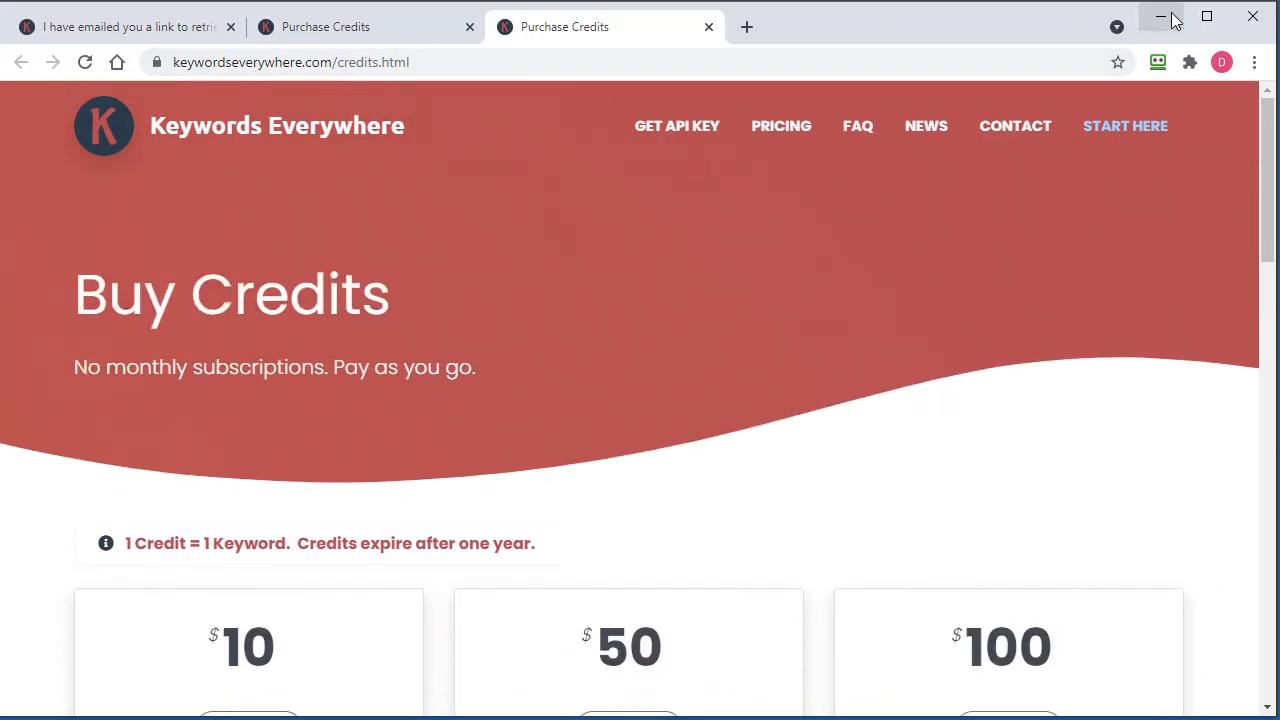
{"action": "left_click", "coordinate": [1174, 16]}
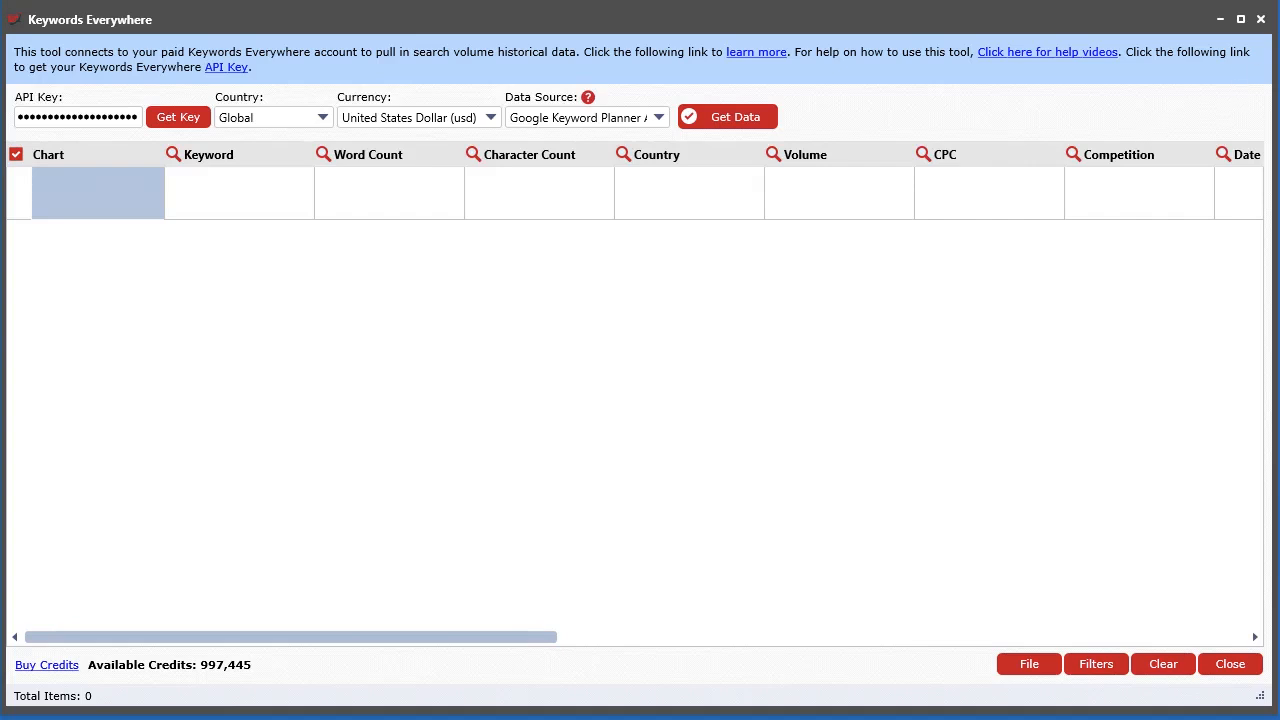
{"action": "left_click", "coordinate": [1261, 19]}
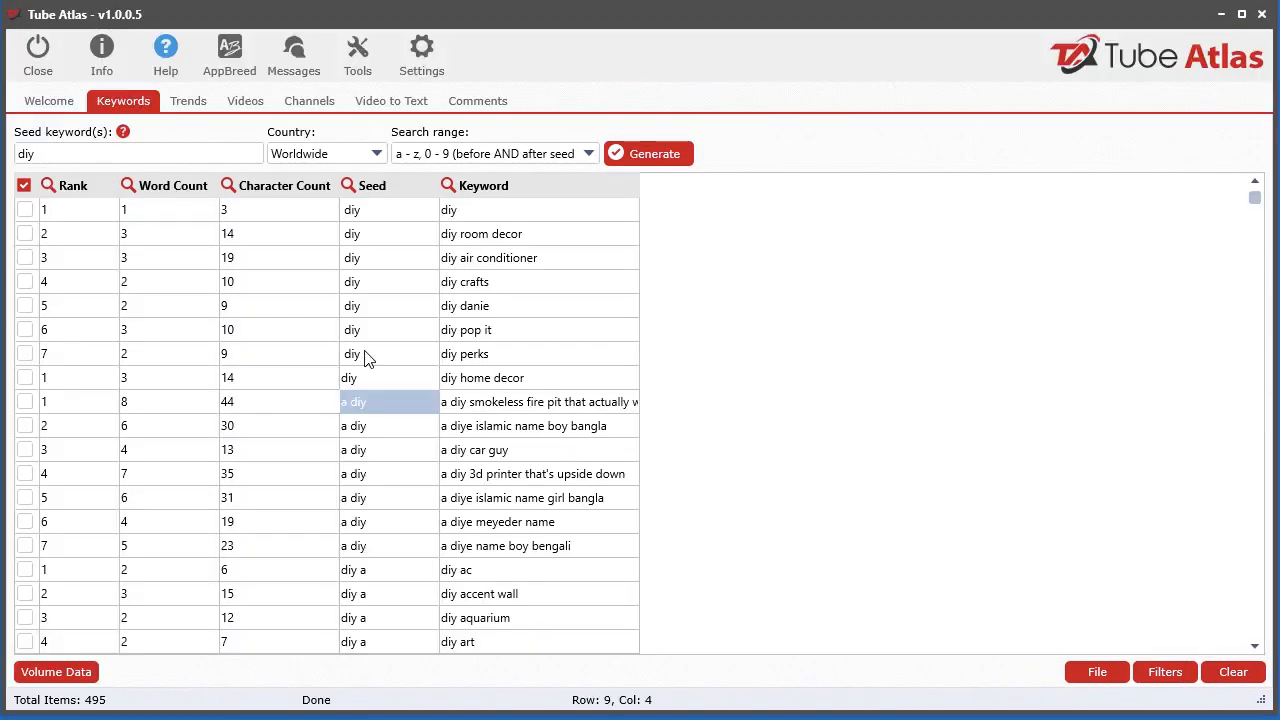
Review the actions available for the generated keywords, including sending them to the Keywords Everywhere tool
{"action": "left_click", "coordinate": [380, 262]}
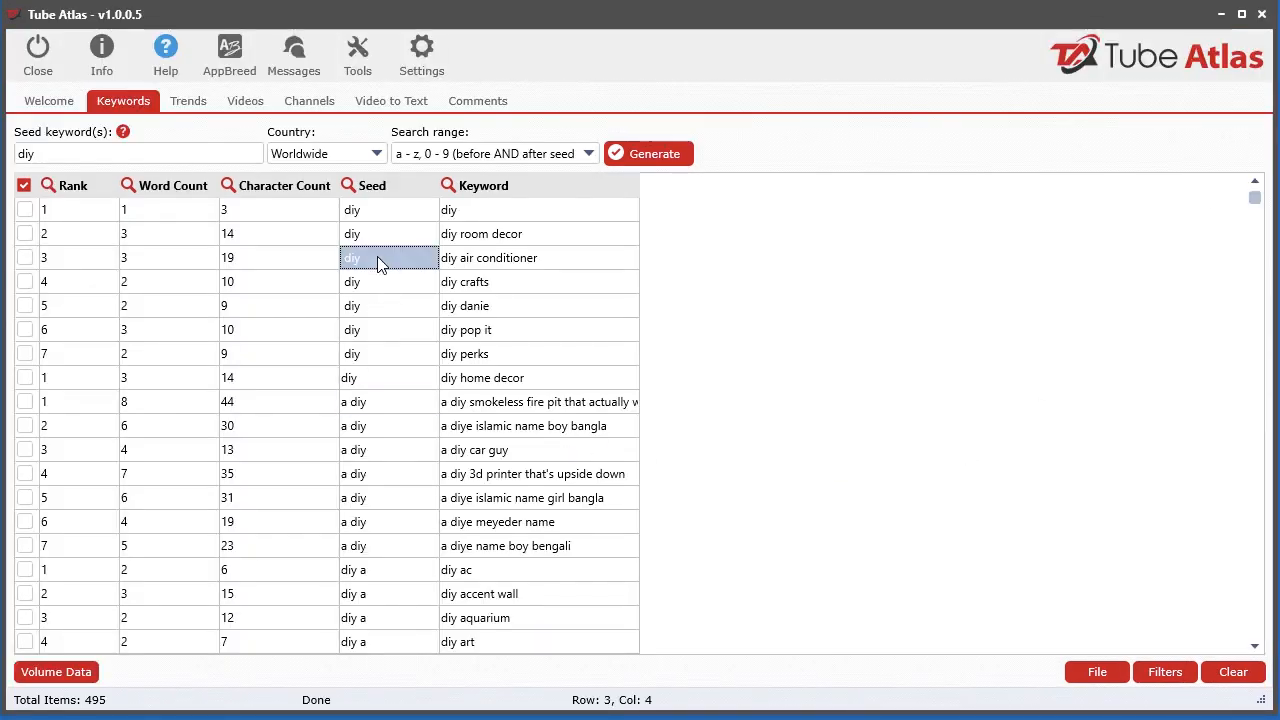
{"action": "right_click", "coordinate": [391, 311]}
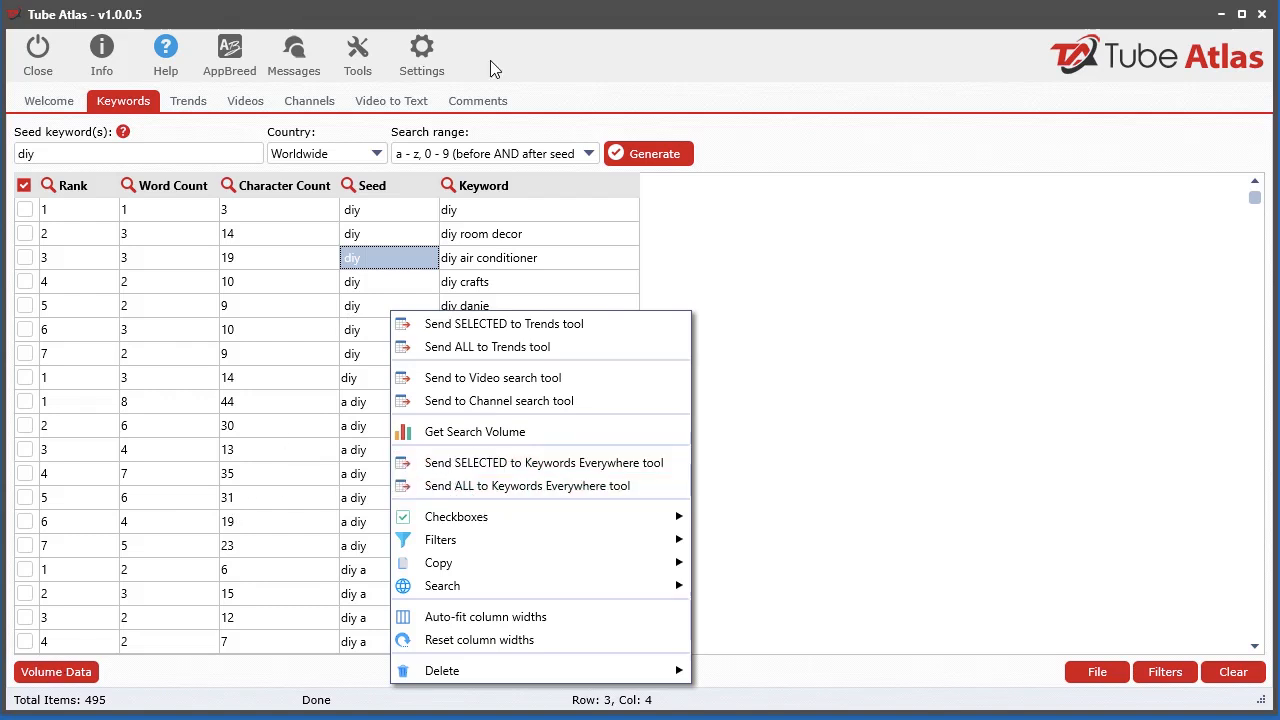
{"action": "left_click", "coordinate": [512, 28]}
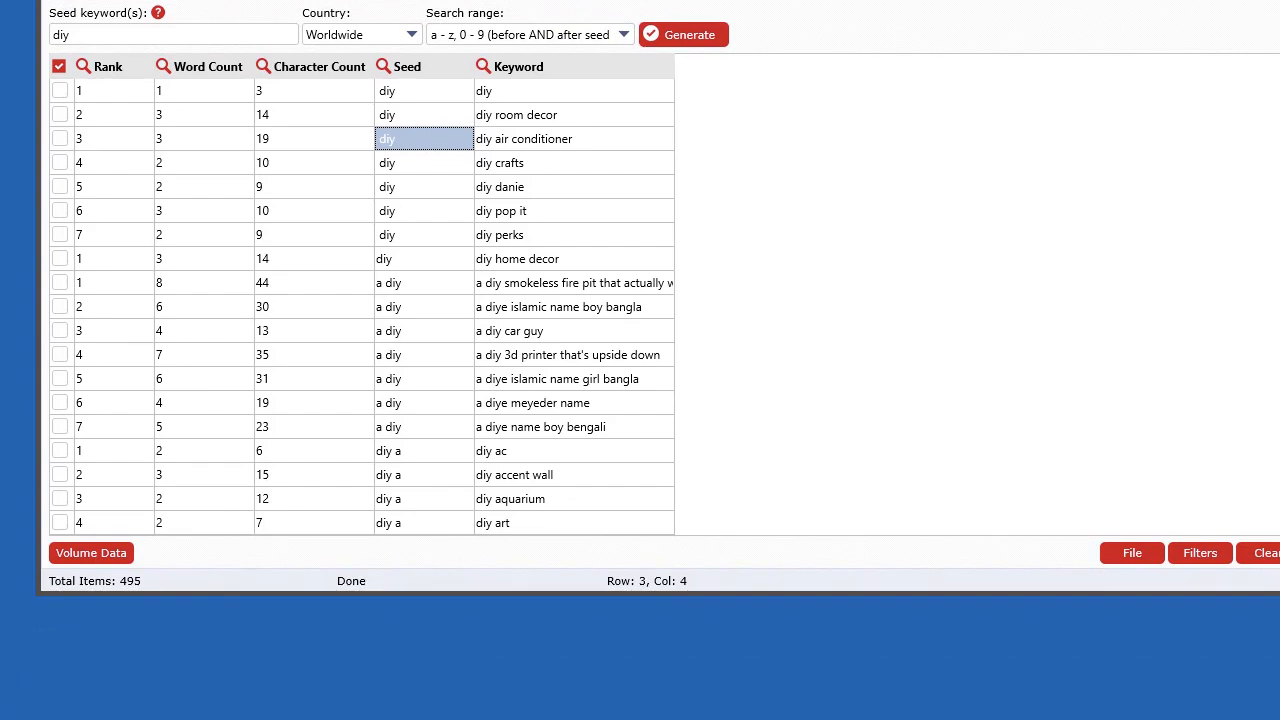
Review where the Keywords Everywhere tool can be opened, from the keyword volume data options and the tools list
{"action": "left_click", "coordinate": [90, 556]}
{"action": "mouse_move", "coordinate": [175, 600]}
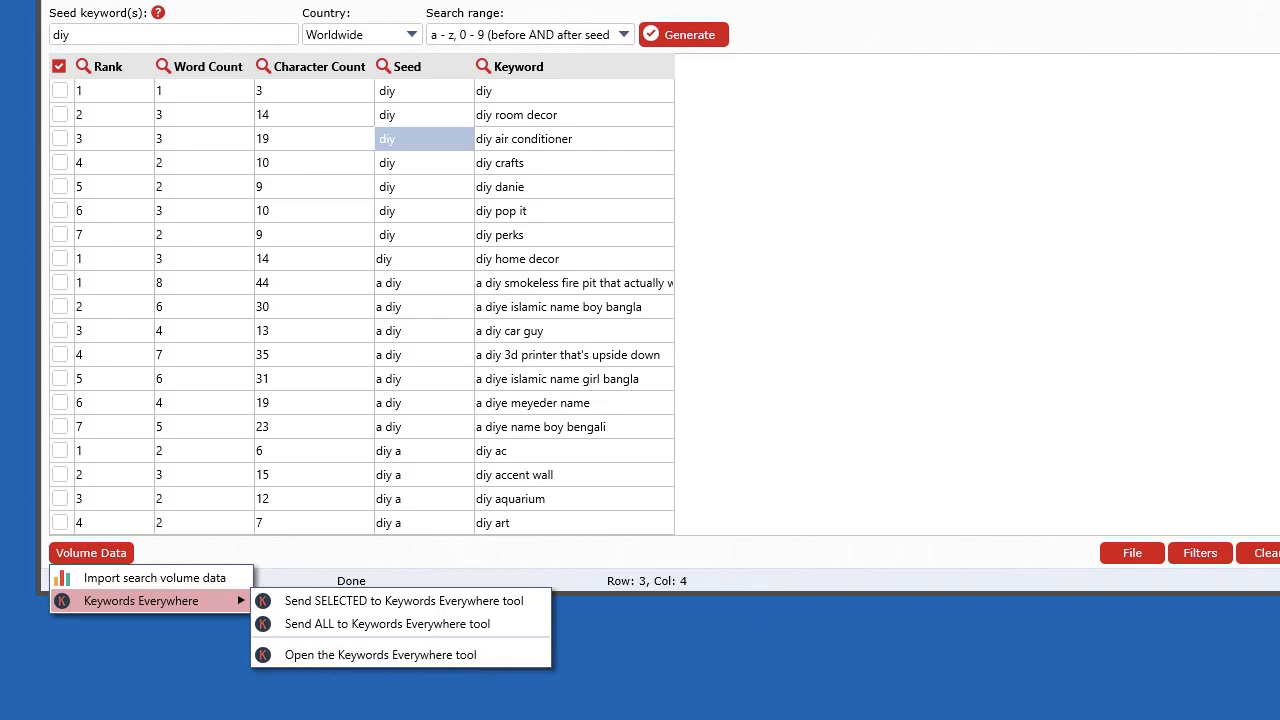
{"action": "left_click", "coordinate": [427, 655]}
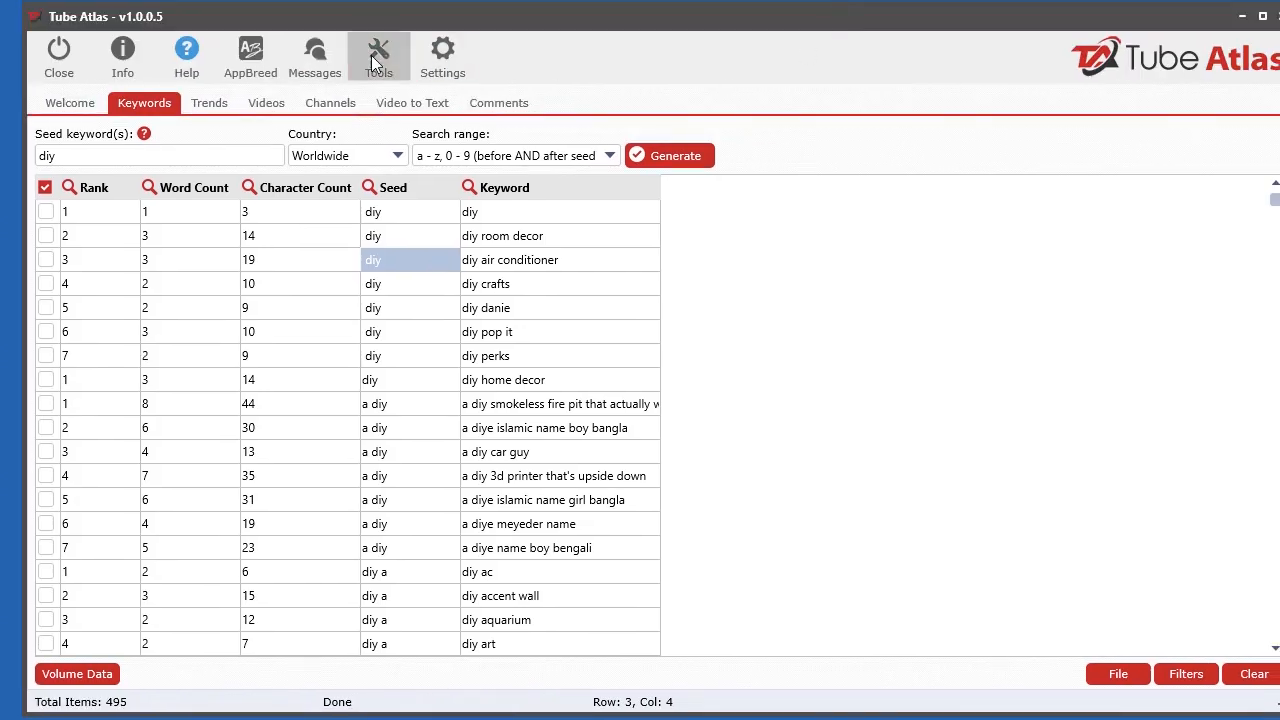
{"action": "left_click", "coordinate": [376, 55]}
{"action": "left_click", "coordinate": [738, 14]}
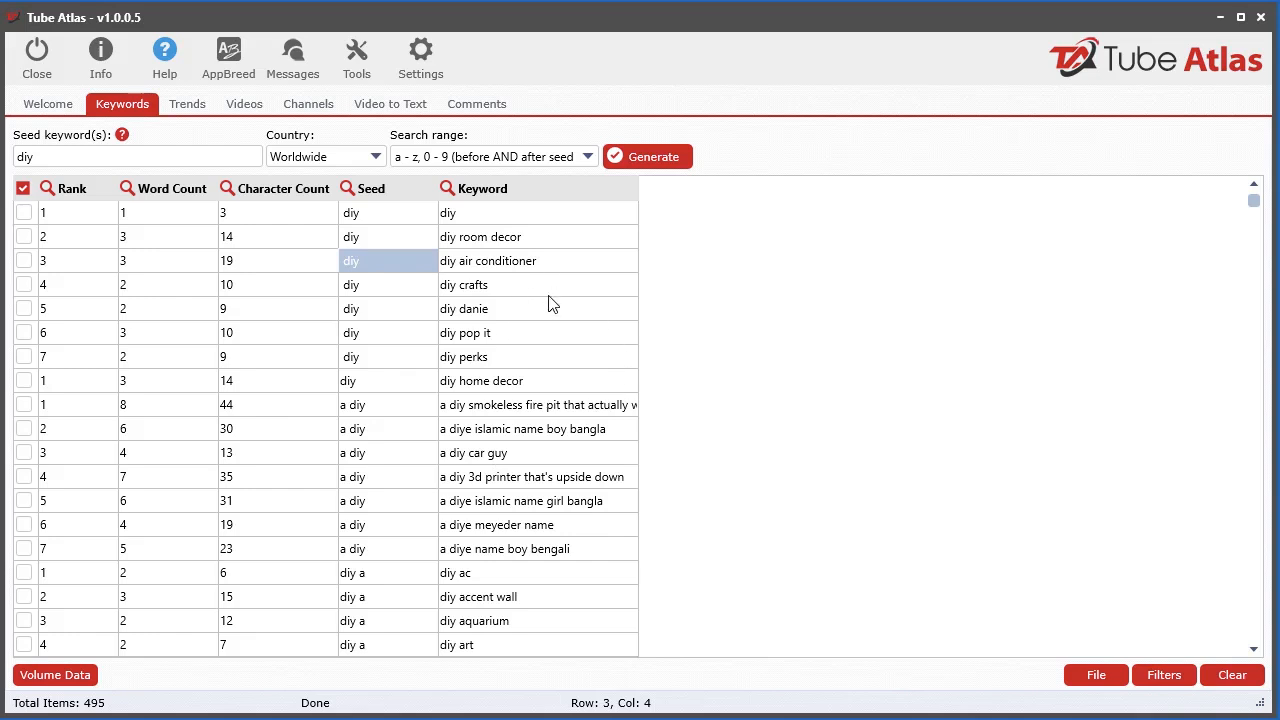
Filter the generated keywords to those with a word count greater than 3, and check the character count filter options
{"action": "left_click", "coordinate": [502, 288]}
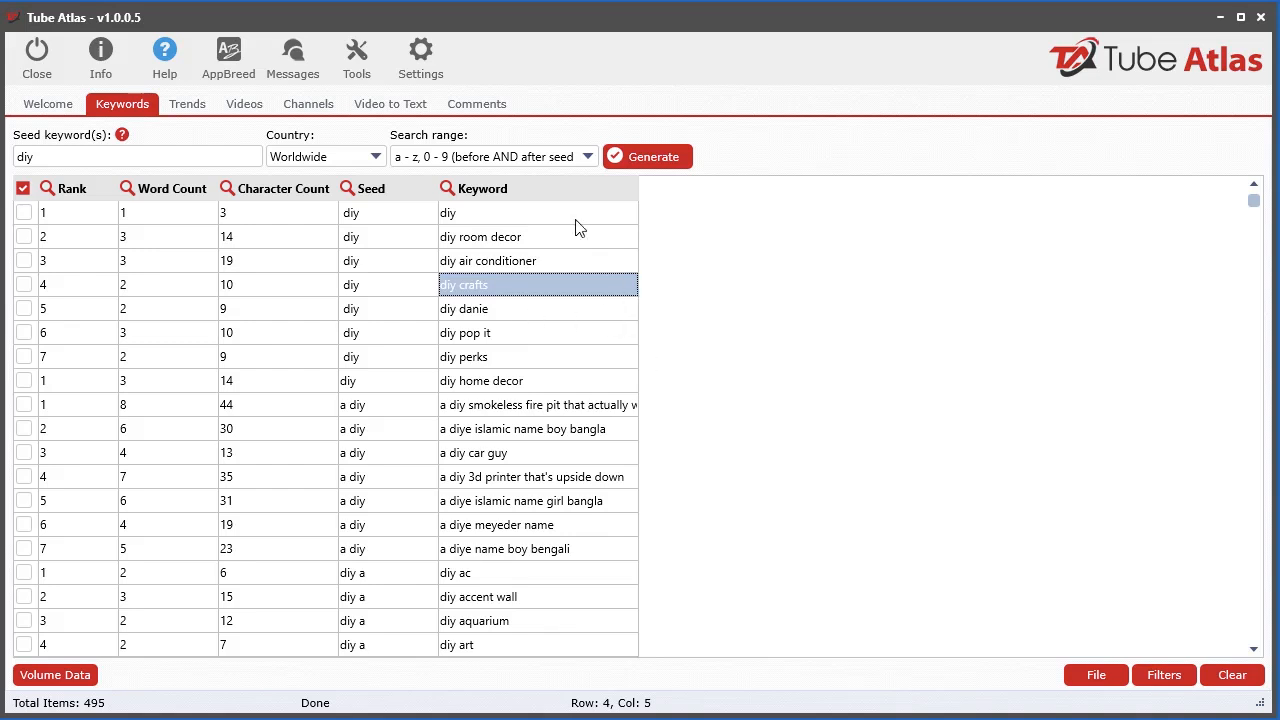
{"action": "left_click", "coordinate": [492, 214]}
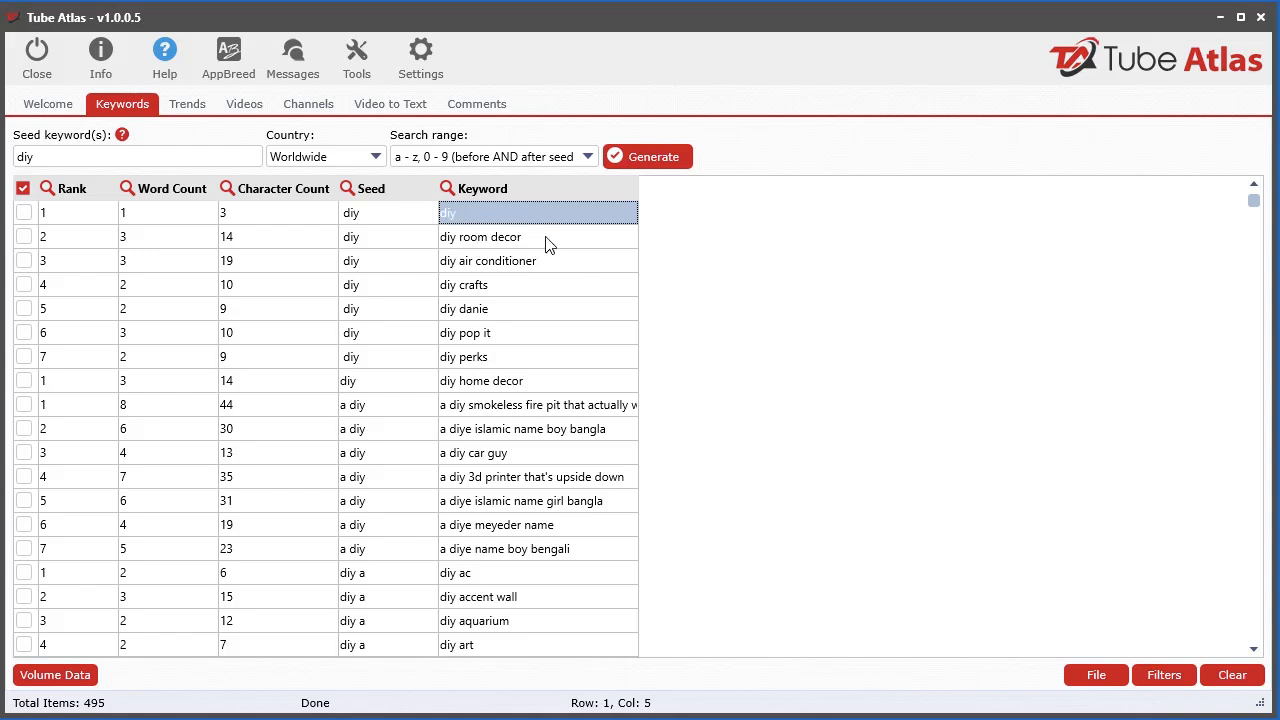
{"action": "left_click", "coordinate": [228, 189]}
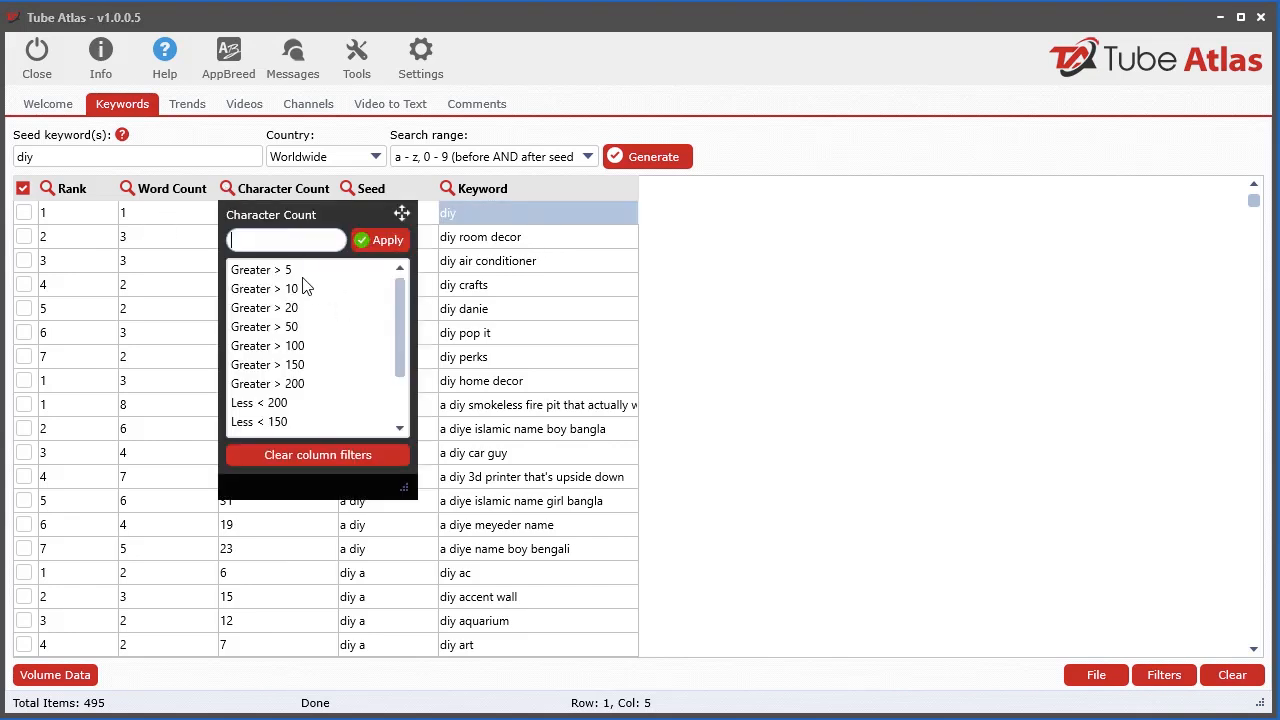
{"action": "left_click", "coordinate": [127, 189]}
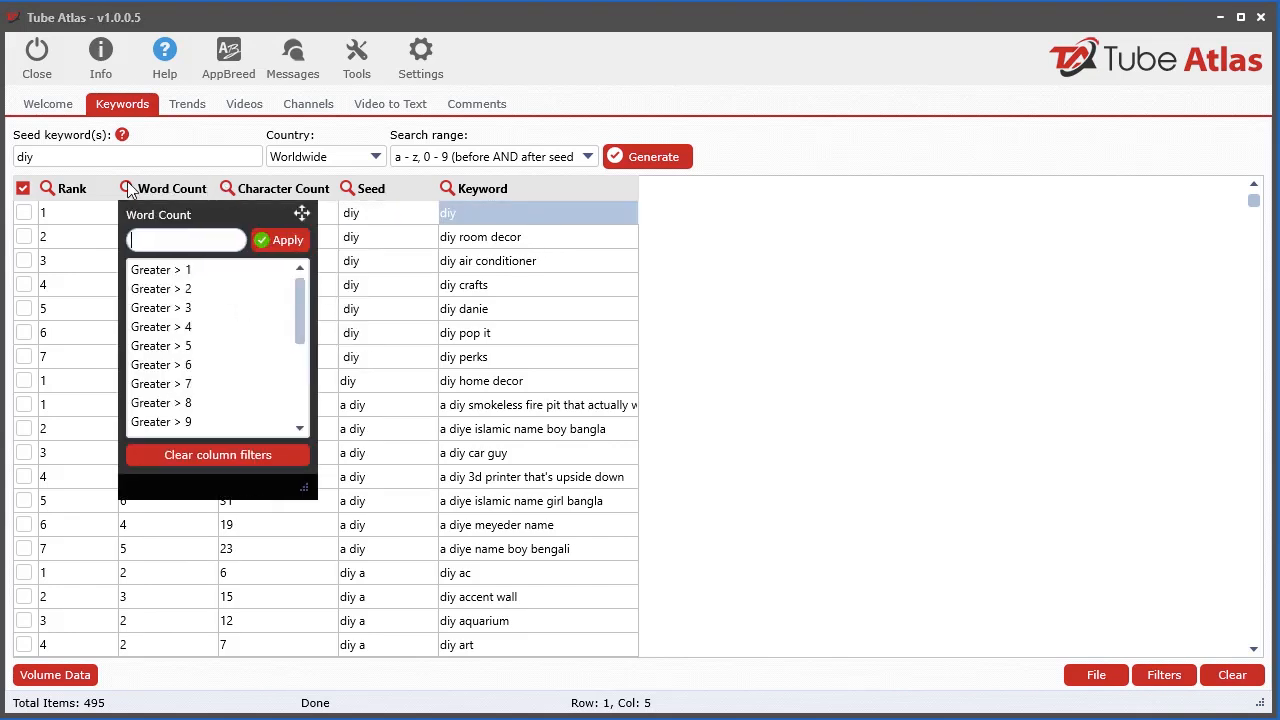
{"action": "left_click", "coordinate": [185, 310]}
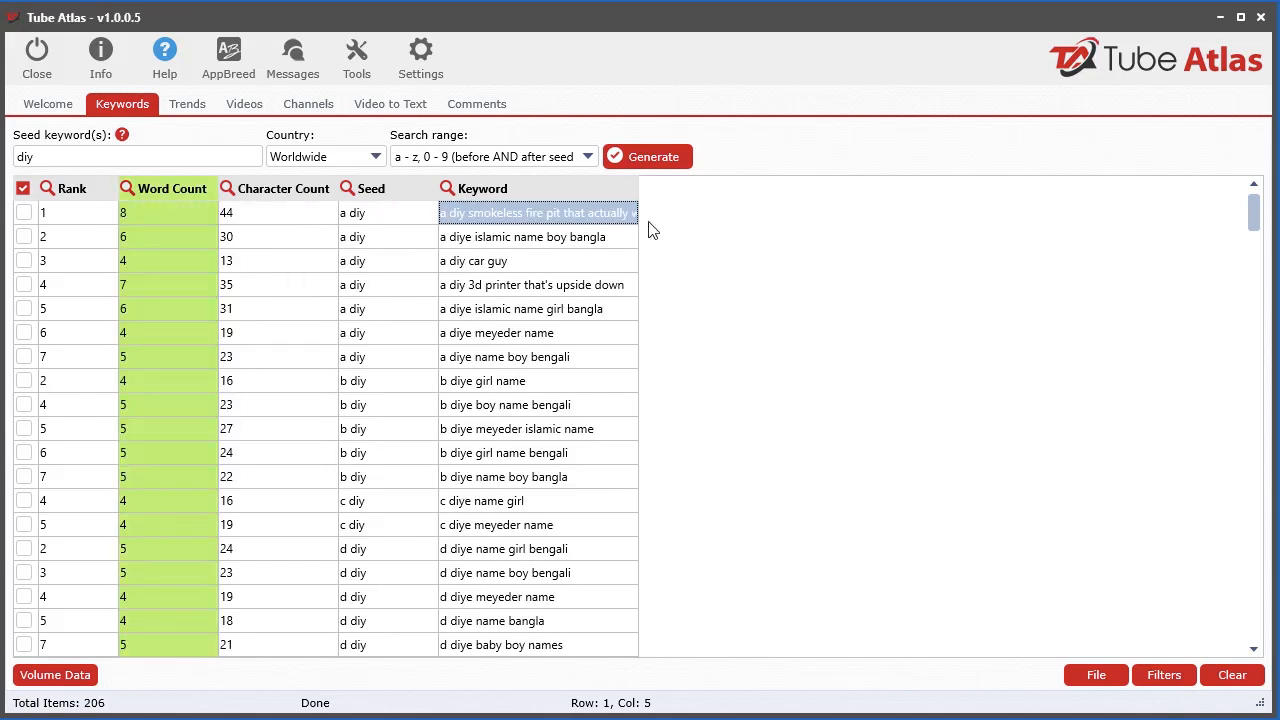
{"action": "left_click", "coordinate": [228, 190]}
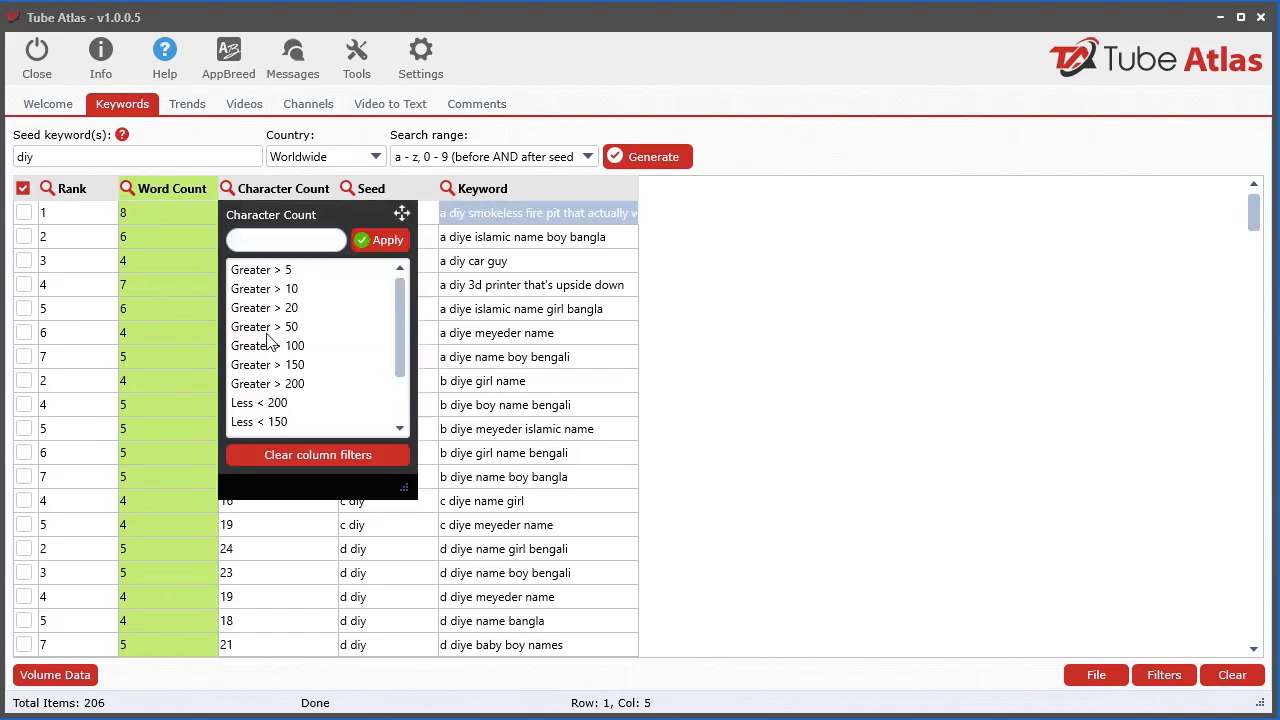
{"action": "left_click", "coordinate": [880, 378]}
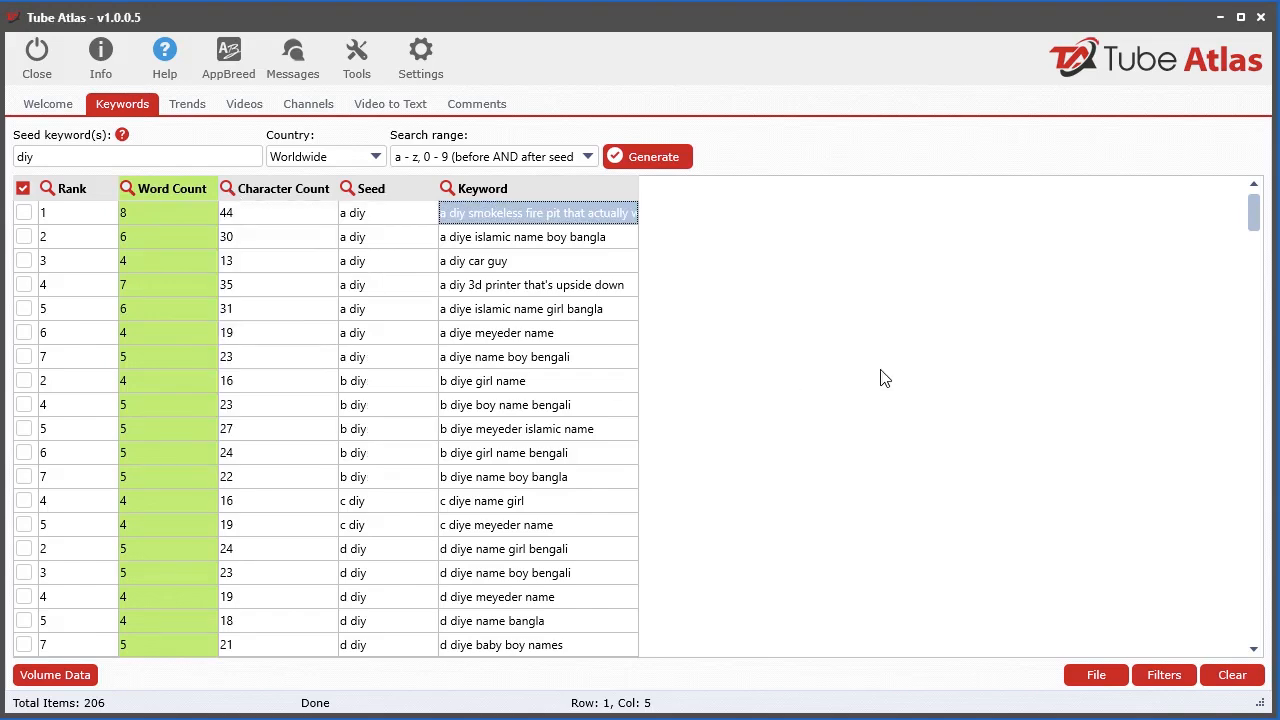
Tick "a diye islamic name girl bangla", "a diye meyeder name", "b diye girl name", "b diye boy name bengali" and "b diye girl name bengali"
{"action": "left_click_drag", "start_coordinate": [1253, 215], "coordinate": [1270, 510]}
{"action": "key", "text": "ctrl+Home"}
{"action": "right_click", "coordinate": [306, 309]}
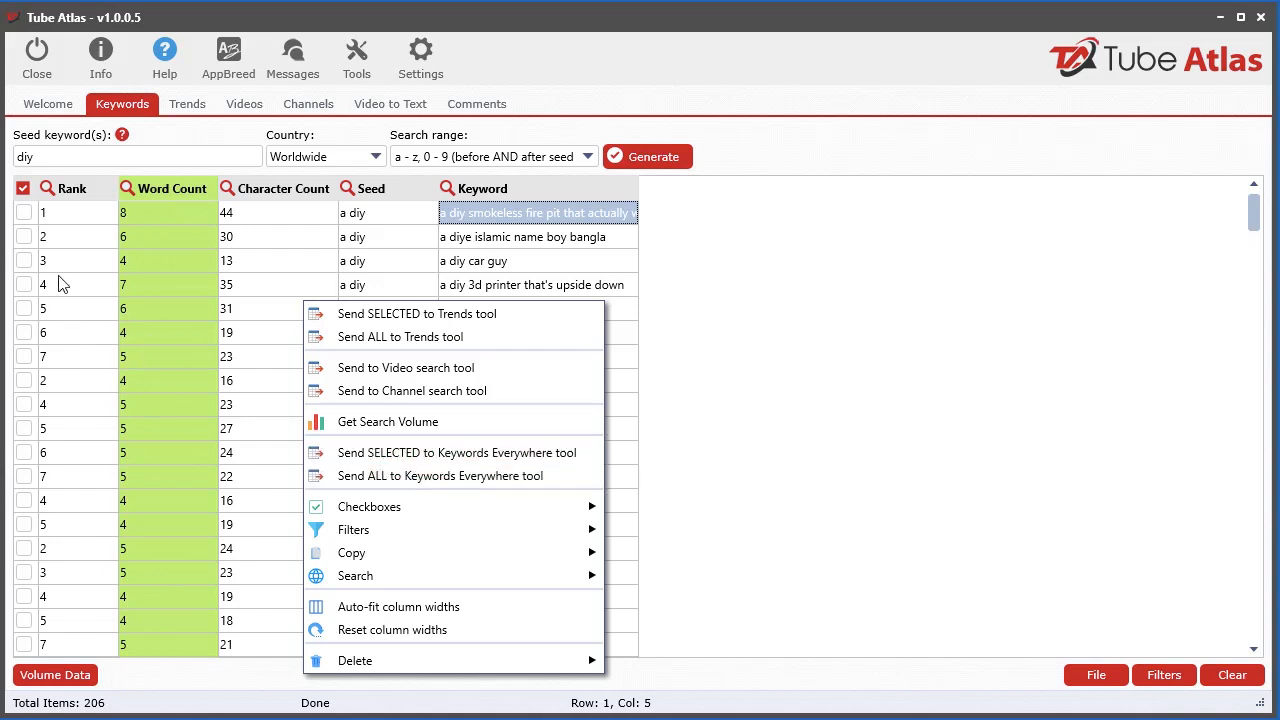
{"action": "left_click", "coordinate": [24, 308]}
{"action": "left_click", "coordinate": [24, 332]}
{"action": "left_click", "coordinate": [24, 380]}
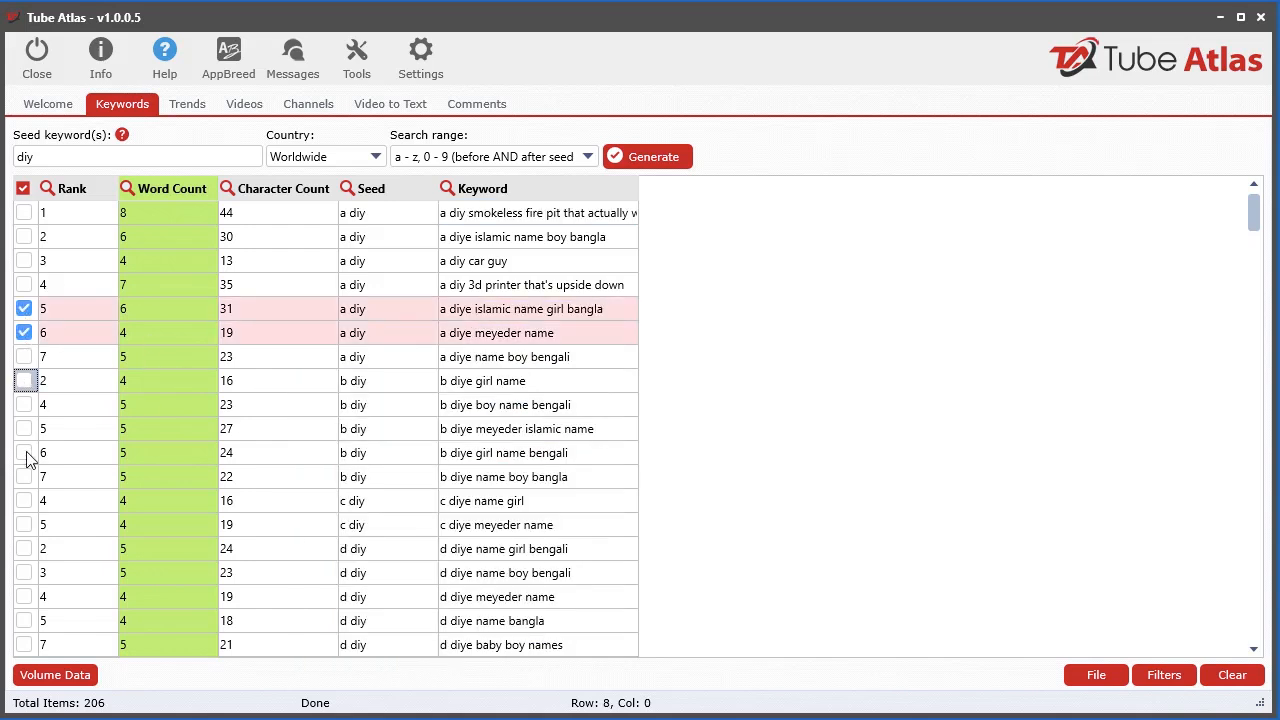
{"action": "left_click", "coordinate": [24, 452]}
{"action": "left_click", "coordinate": [24, 404]}
{"action": "left_click", "coordinate": [24, 380]}
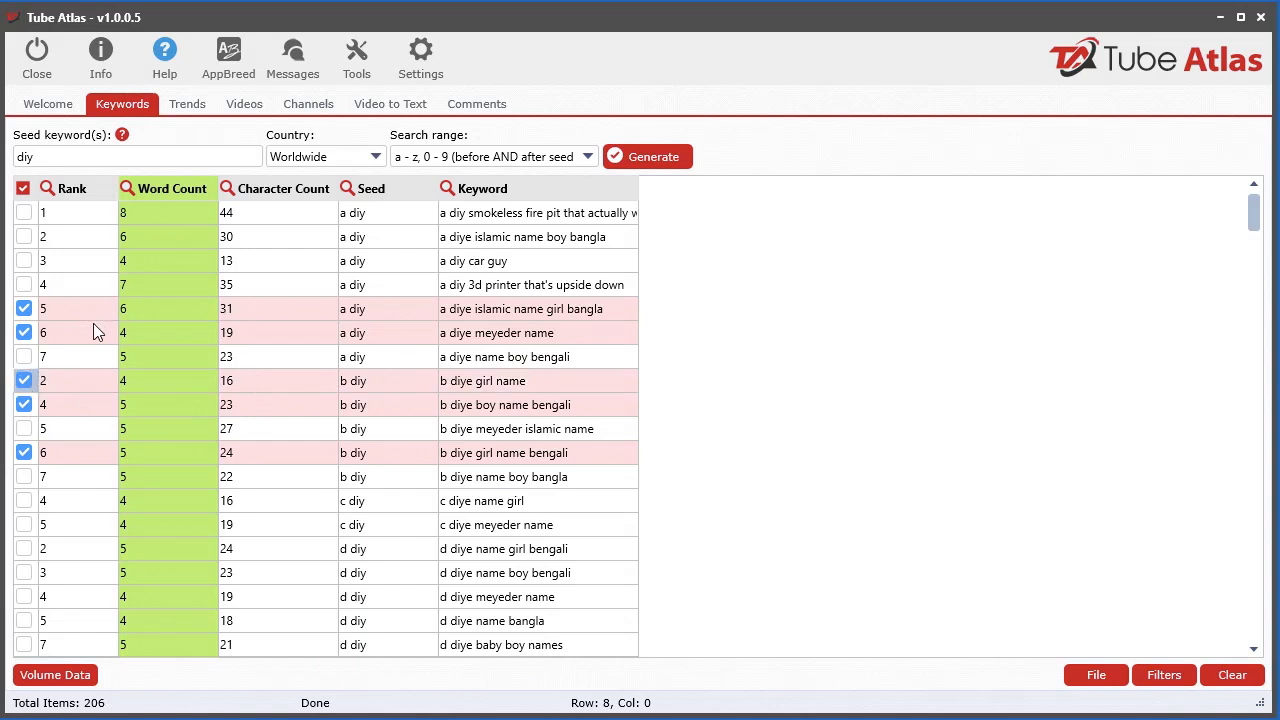
{"action": "right_click", "coordinate": [284, 342]}
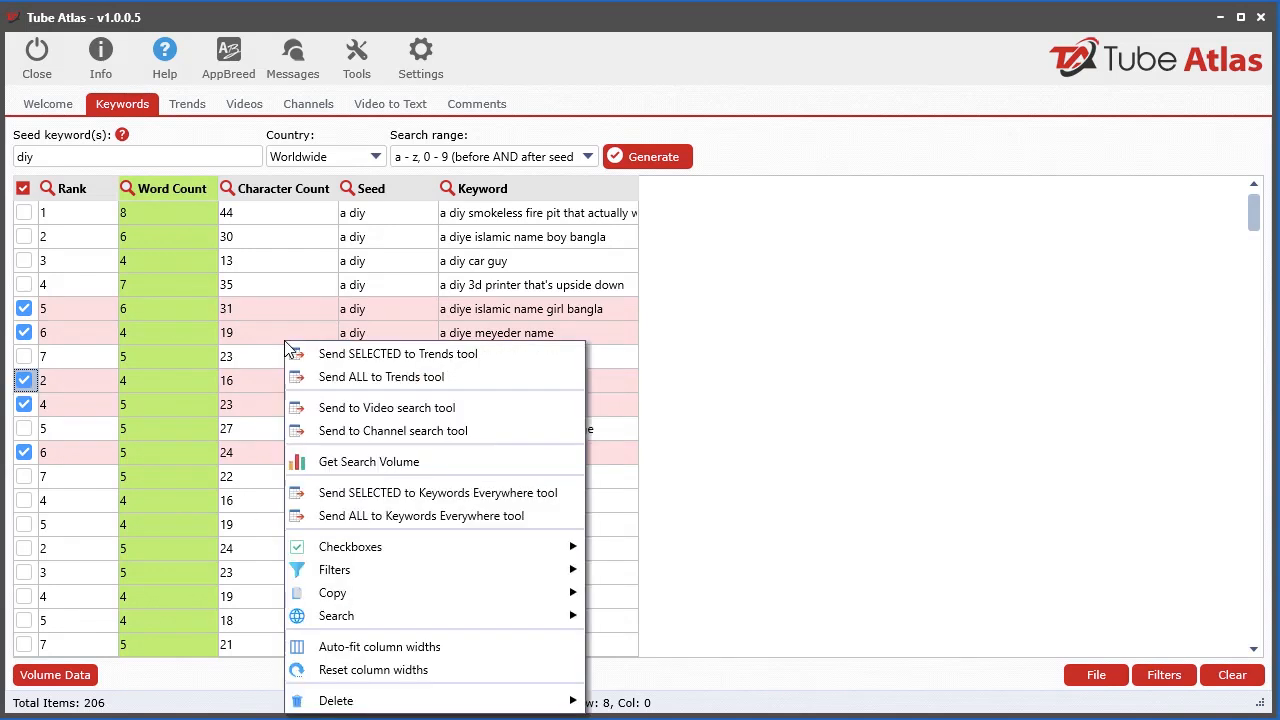
{"action": "left_click", "coordinate": [401, 516]}
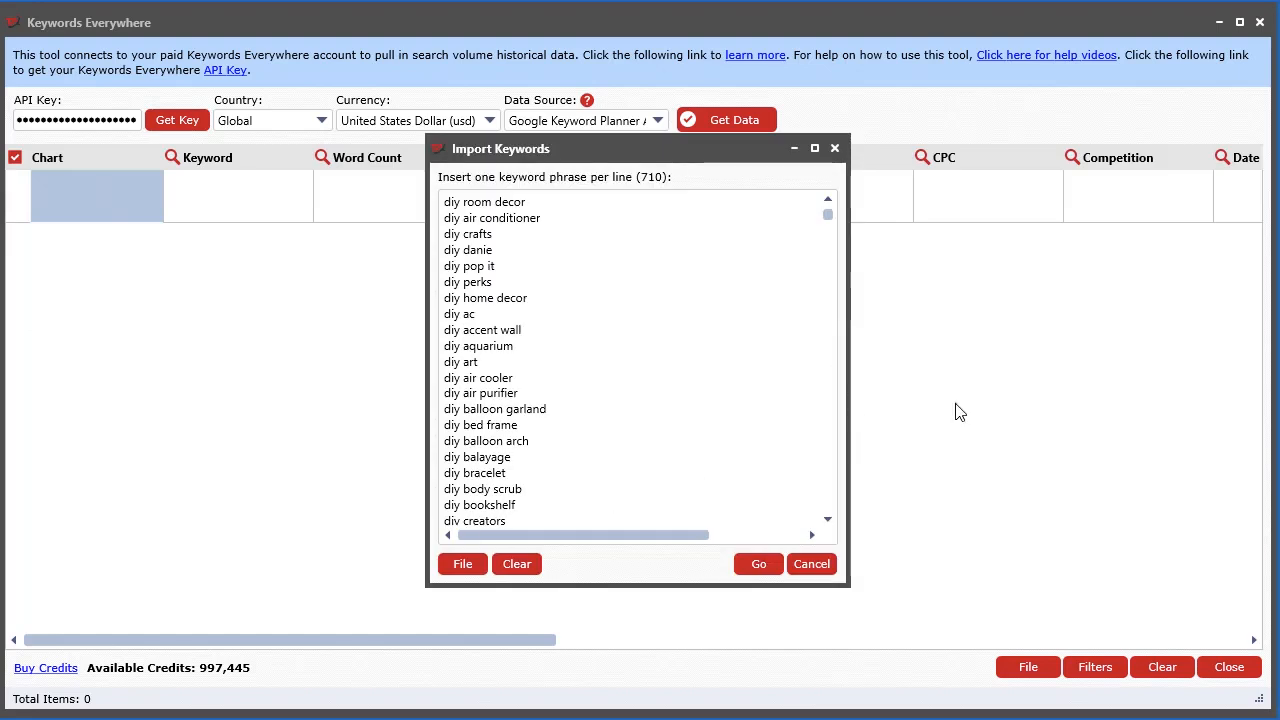
{"action": "left_click_drag", "start_coordinate": [690, 158], "coordinate": [612, 133]}
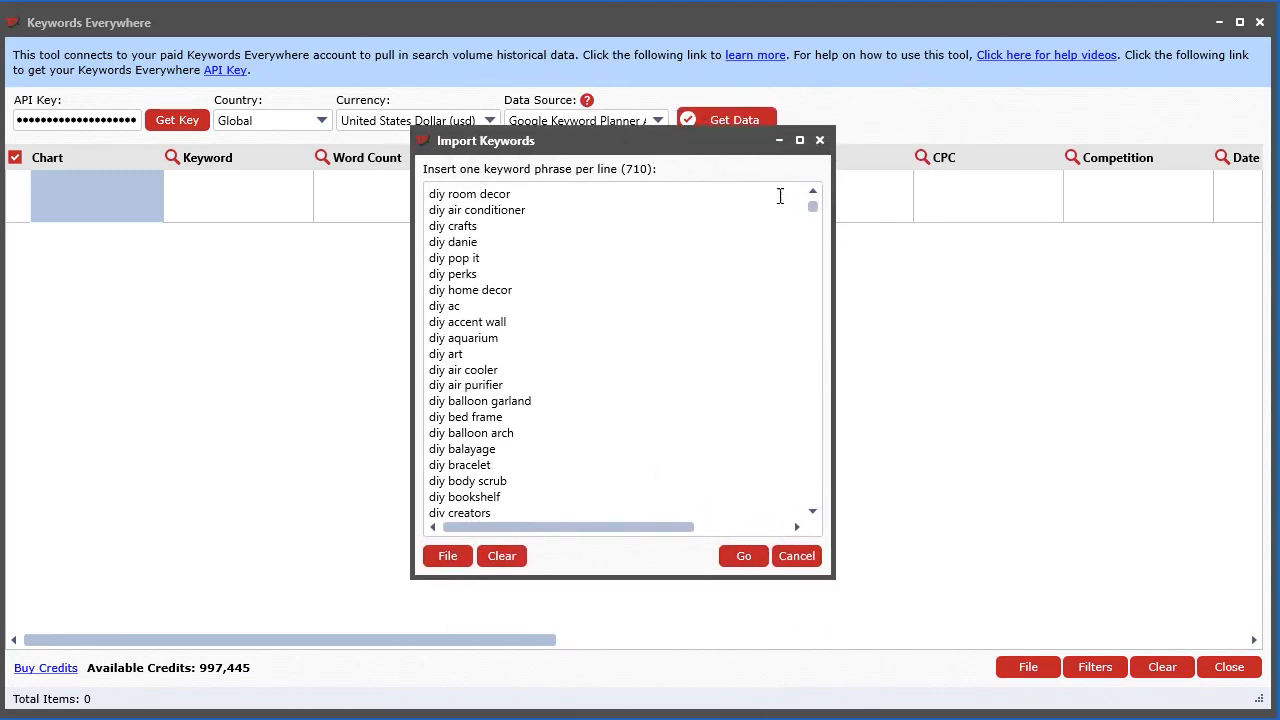
{"action": "mouse_move", "coordinate": [816, 209]}
{"action": "left_mouse_down"}
{"action": "mouse_move", "coordinate": [822, 494]}
{"action": "mouse_move", "coordinate": [813, 205]}
{"action": "left_mouse_up"}
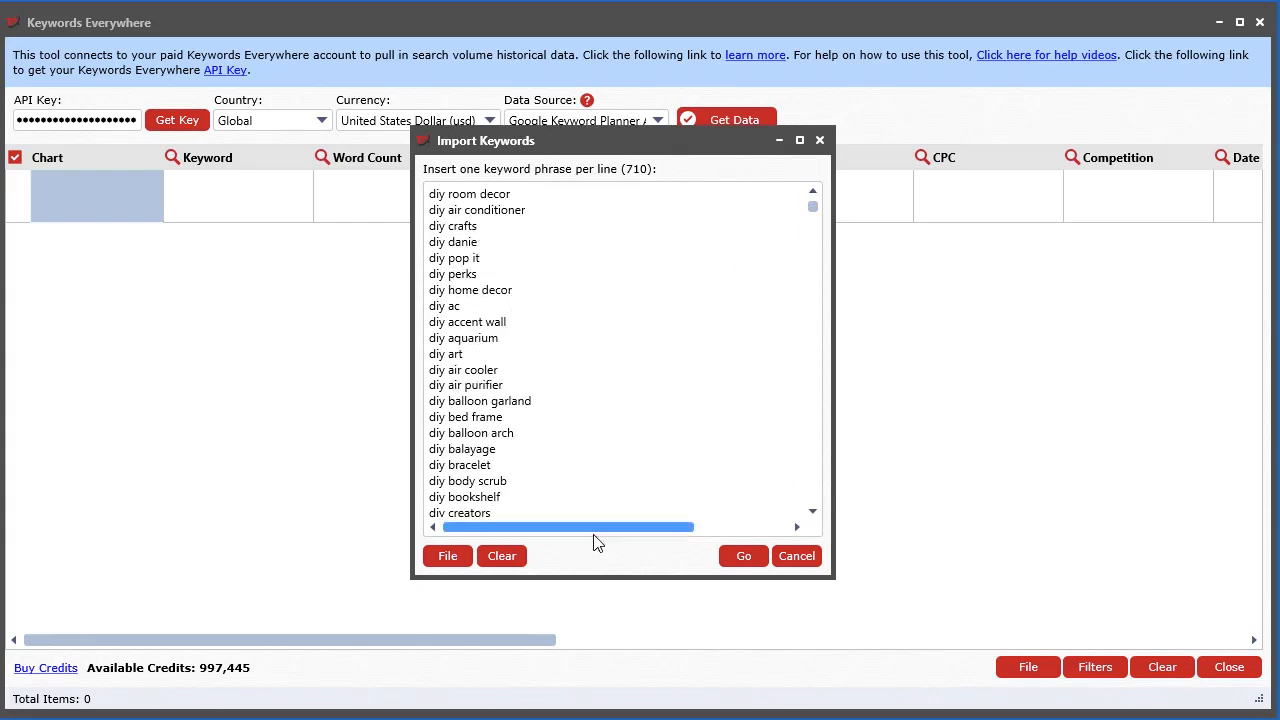
{"action": "left_click", "coordinate": [511, 558]}
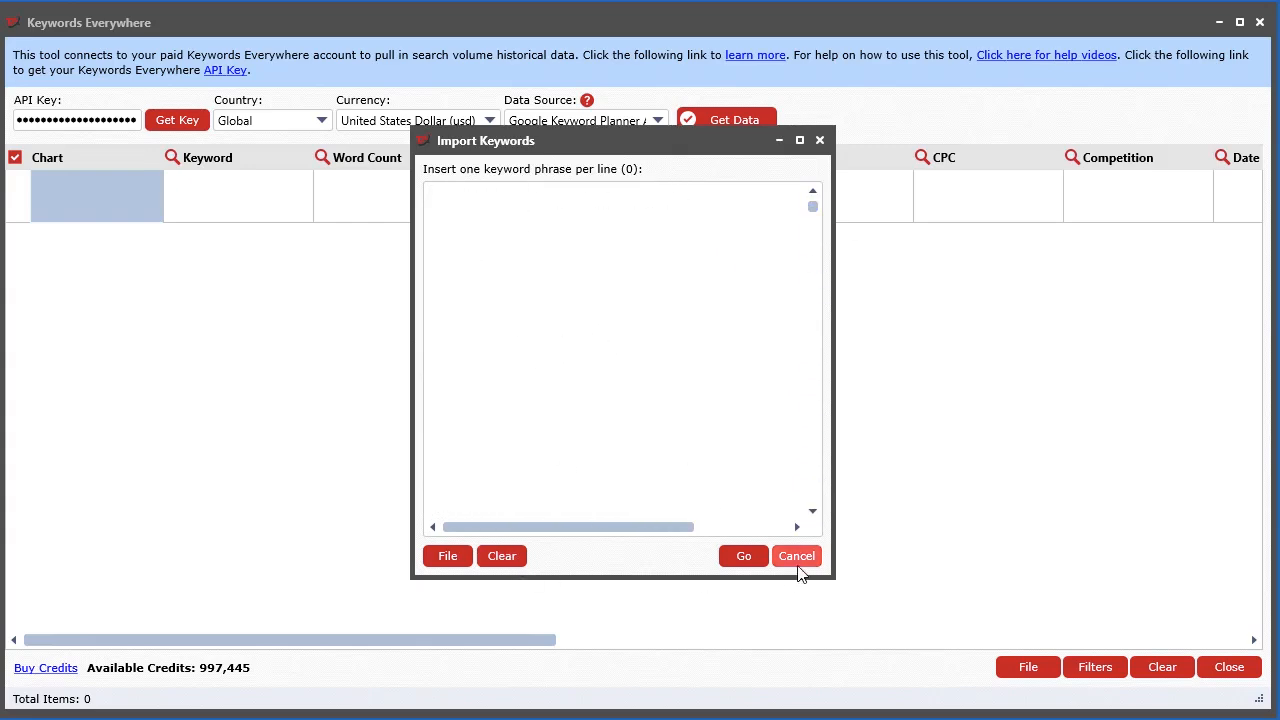
{"action": "left_click", "coordinate": [797, 557]}
{"action": "left_click", "coordinate": [1229, 667]}
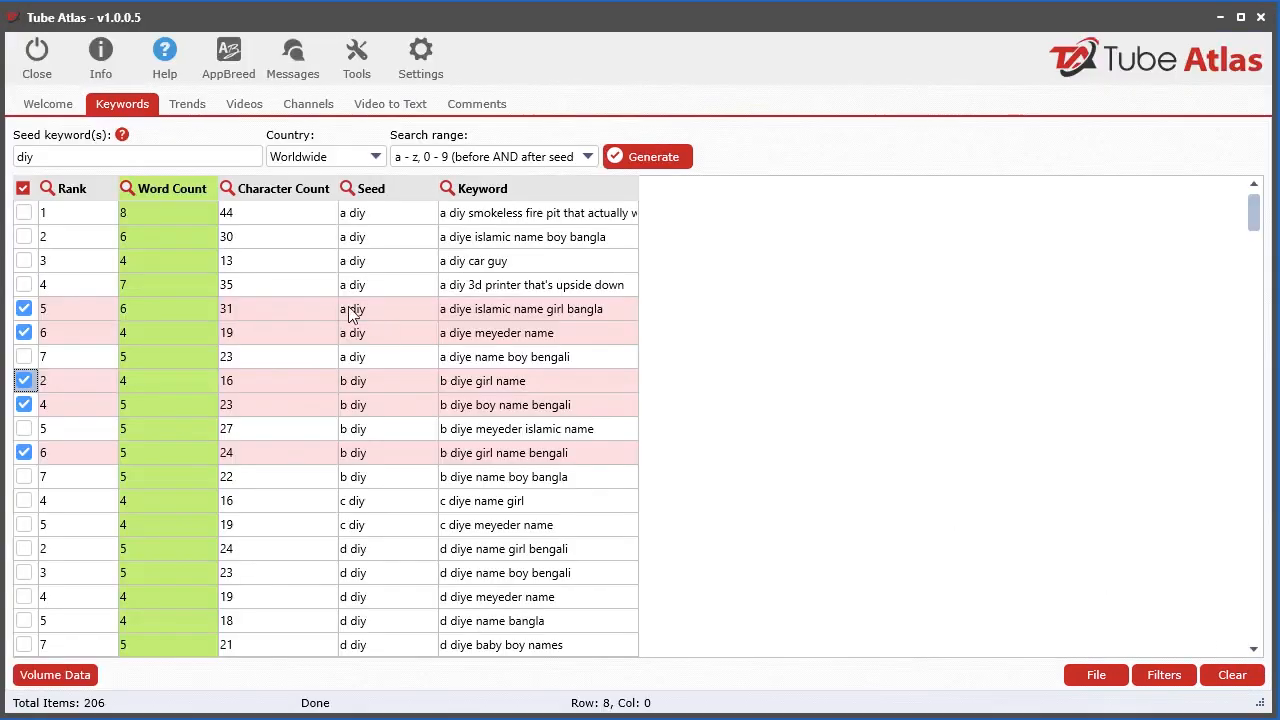
Send all filtered keywords to the Keywords Everywhere tool and run the import to retrieve their search volume data
{"action": "right_click", "coordinate": [334, 292]}
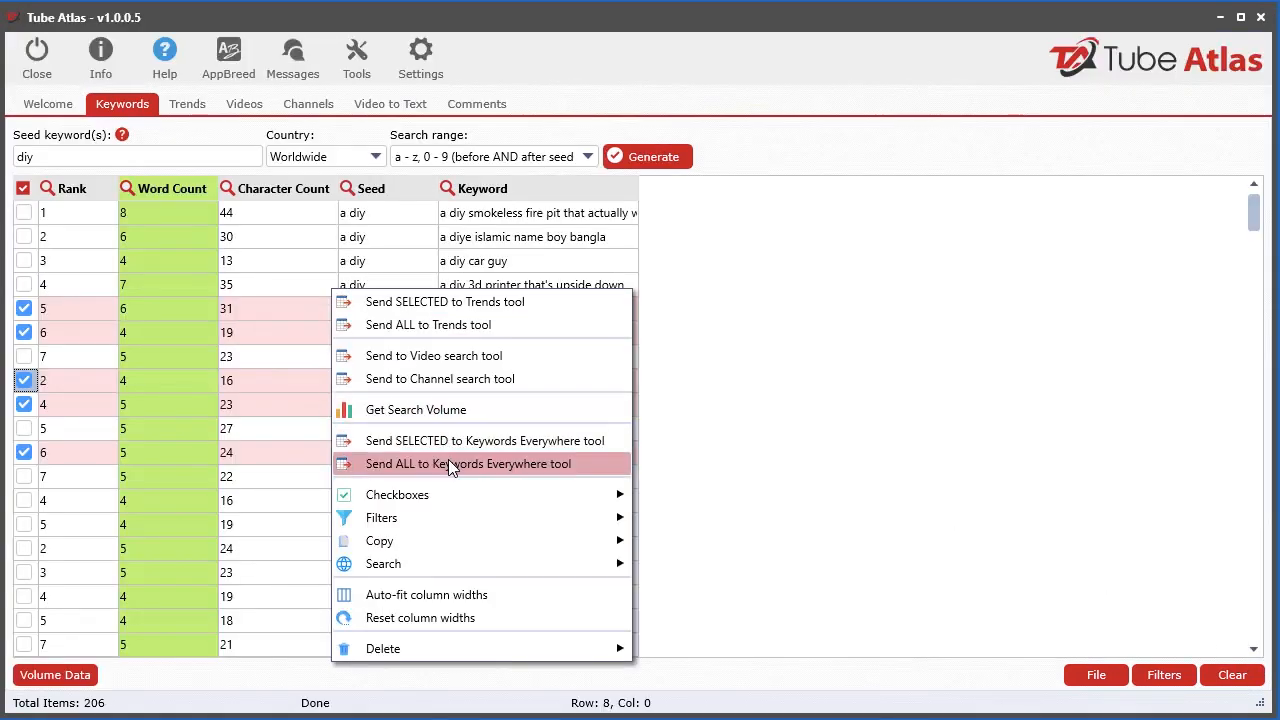
{"action": "left_click", "coordinate": [449, 466]}
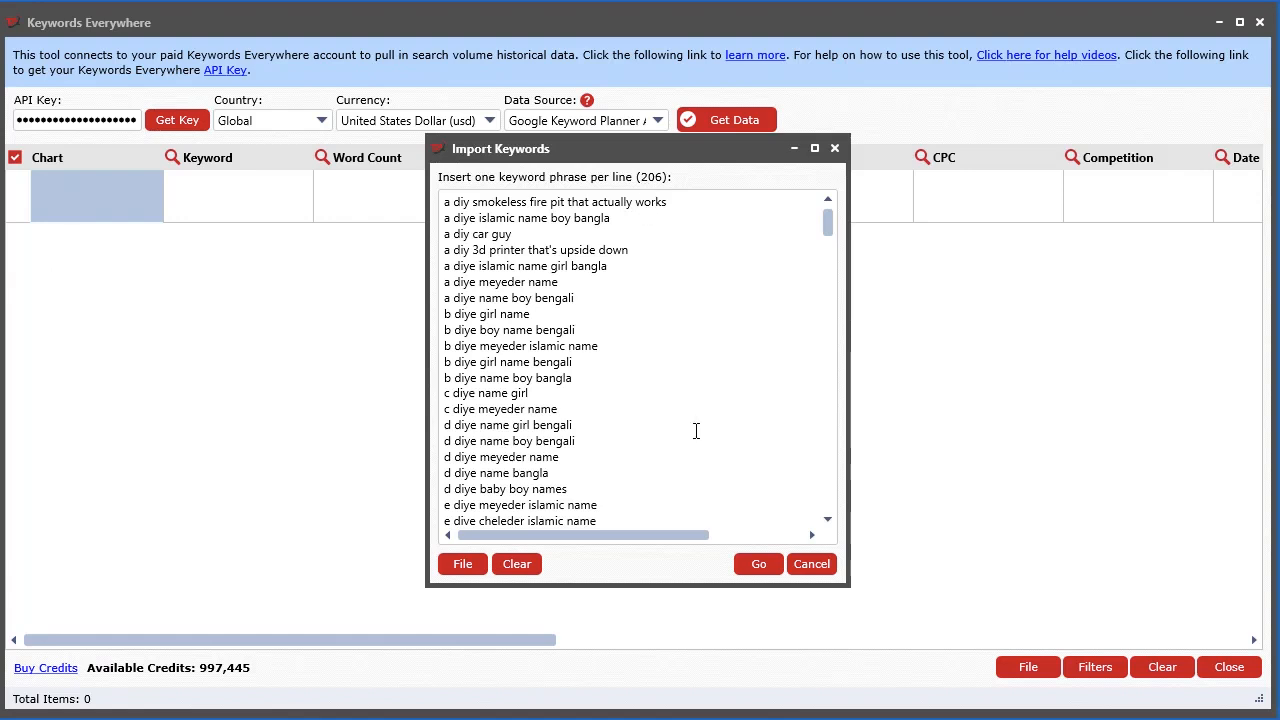
{"action": "left_click", "coordinate": [756, 564]}
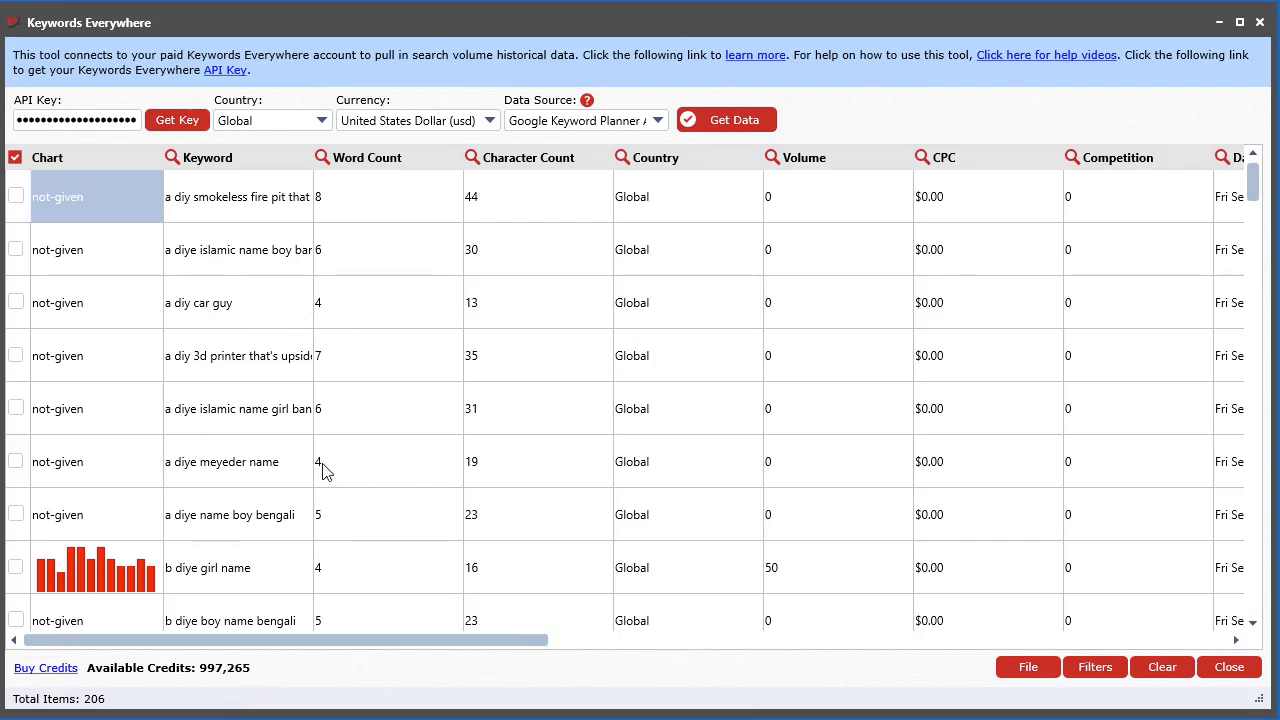
Sort the retrieved keyword data by Total Average in descending order
{"action": "scroll", "coordinate": [1251, 178], "scroll_direction": "down", "scroll_amount": 3}
{"action": "scroll", "coordinate": [1251, 178], "scroll_direction": "up", "scroll_amount": 3}
{"action": "scroll", "coordinate": [343, 543], "scroll_direction": "down", "scroll_amount": 15}
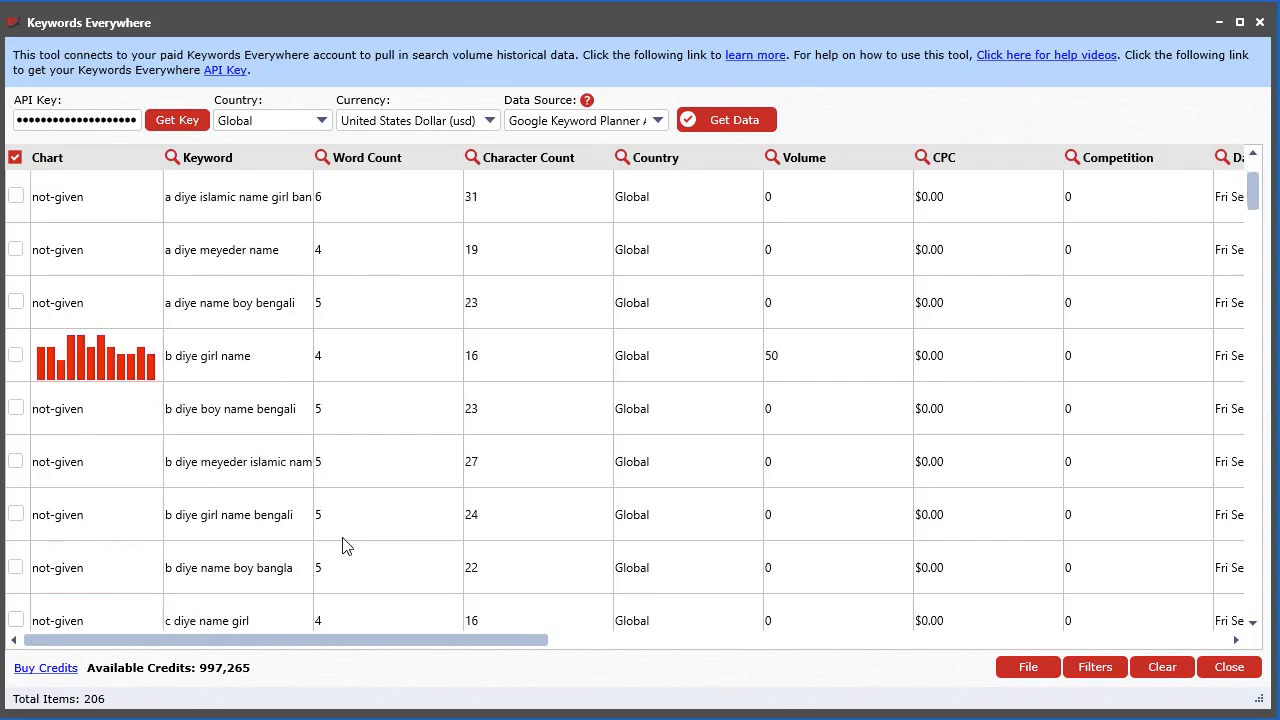
{"action": "scroll", "coordinate": [144, 503], "scroll_direction": "down", "scroll_amount": 10}
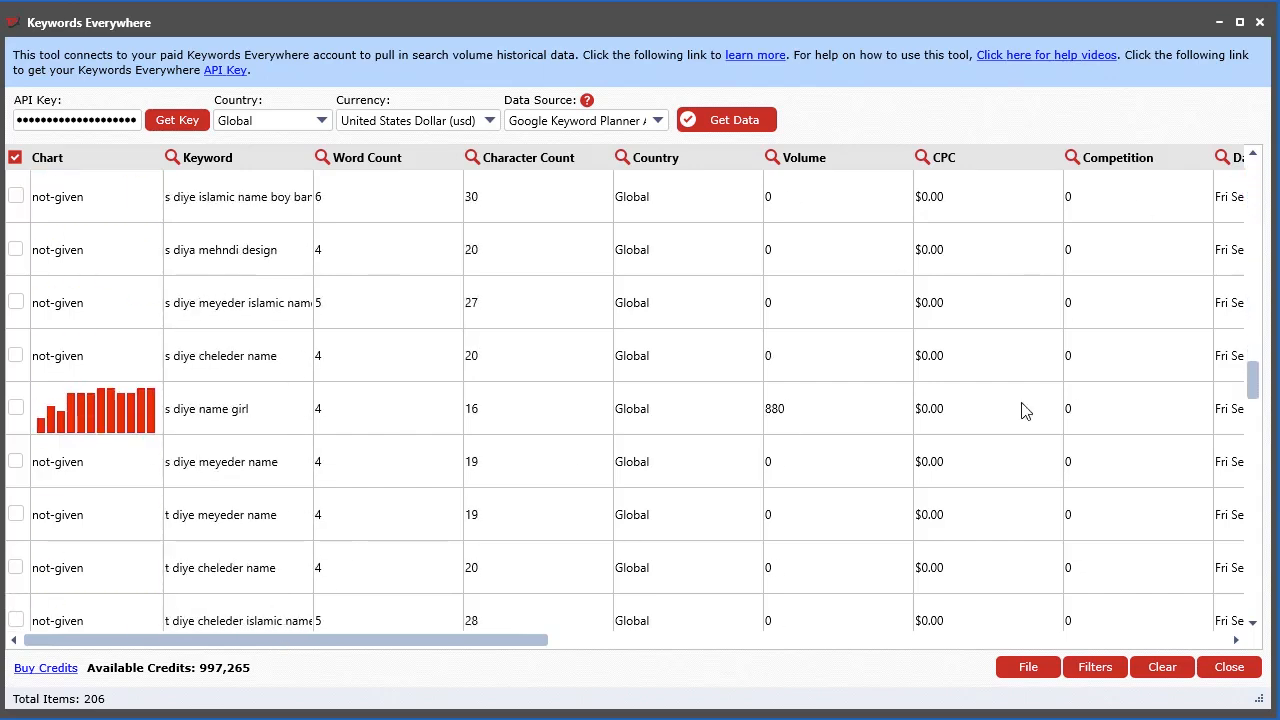
{"action": "left_click_drag", "start_coordinate": [1251, 371], "coordinate": [1249, 591]}
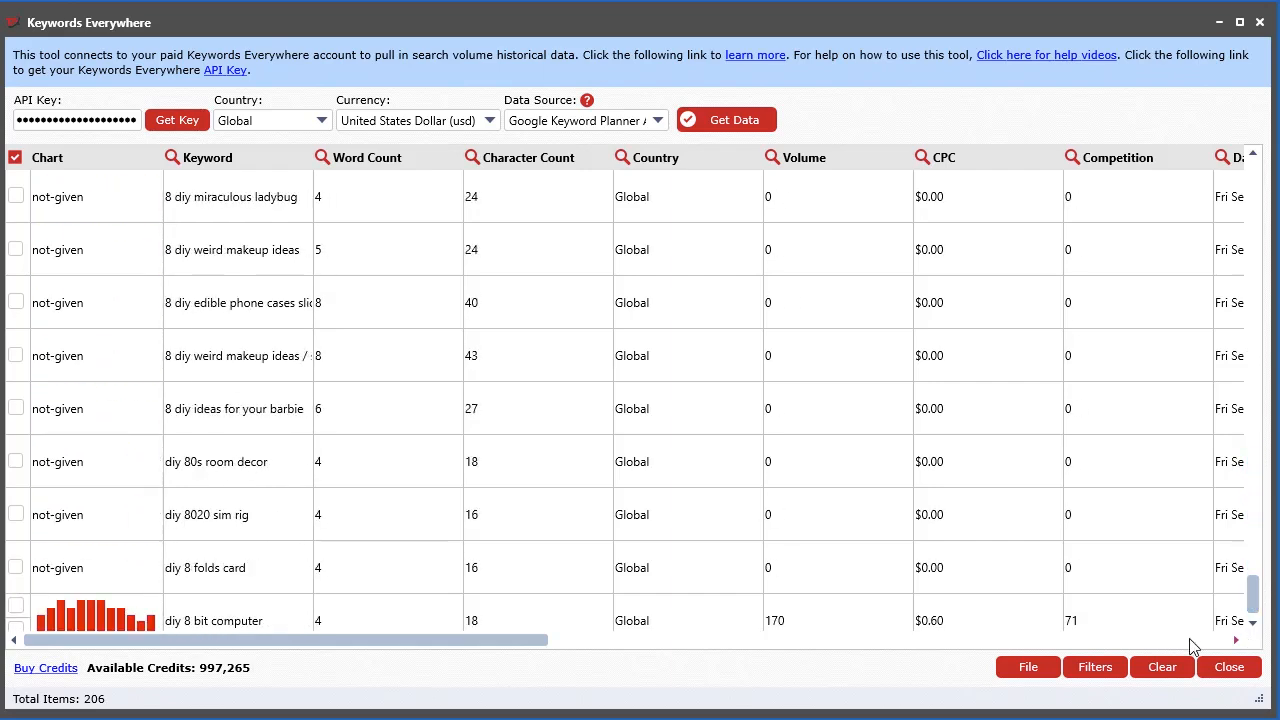
{"action": "left_click_drag", "start_coordinate": [460, 645], "coordinate": [1143, 657]}
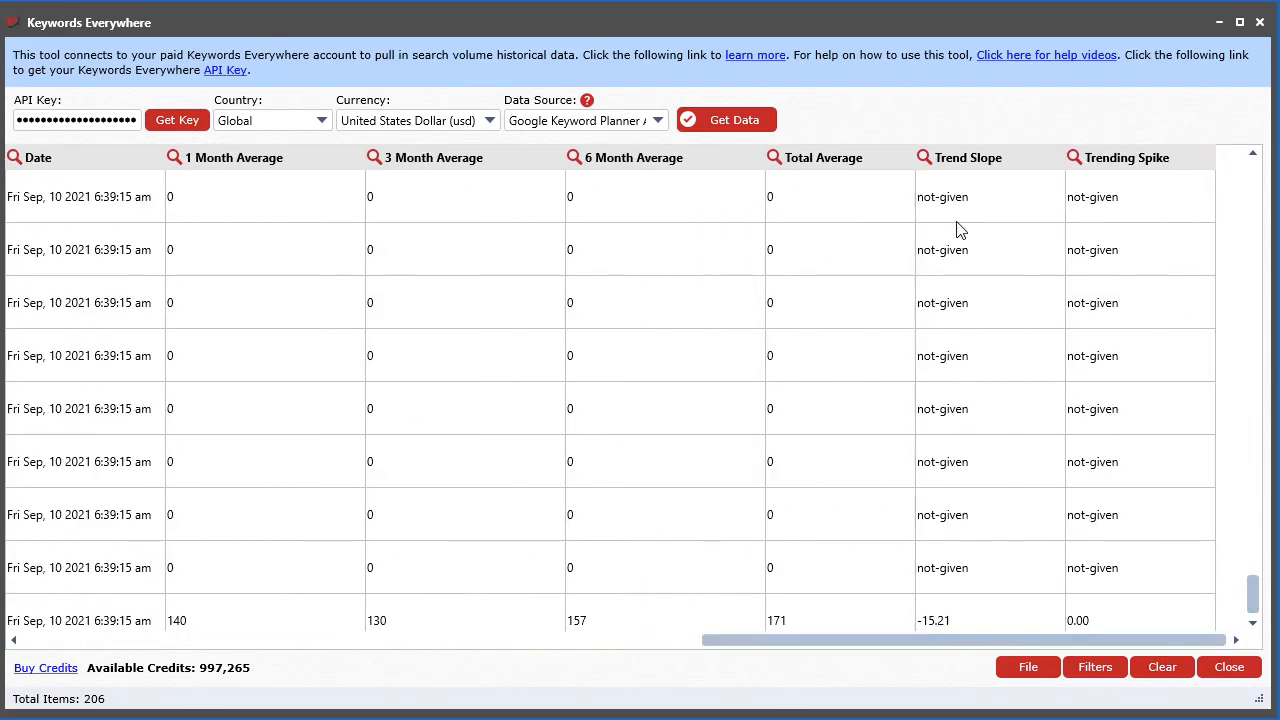
{"action": "left_click", "coordinate": [826, 165]}
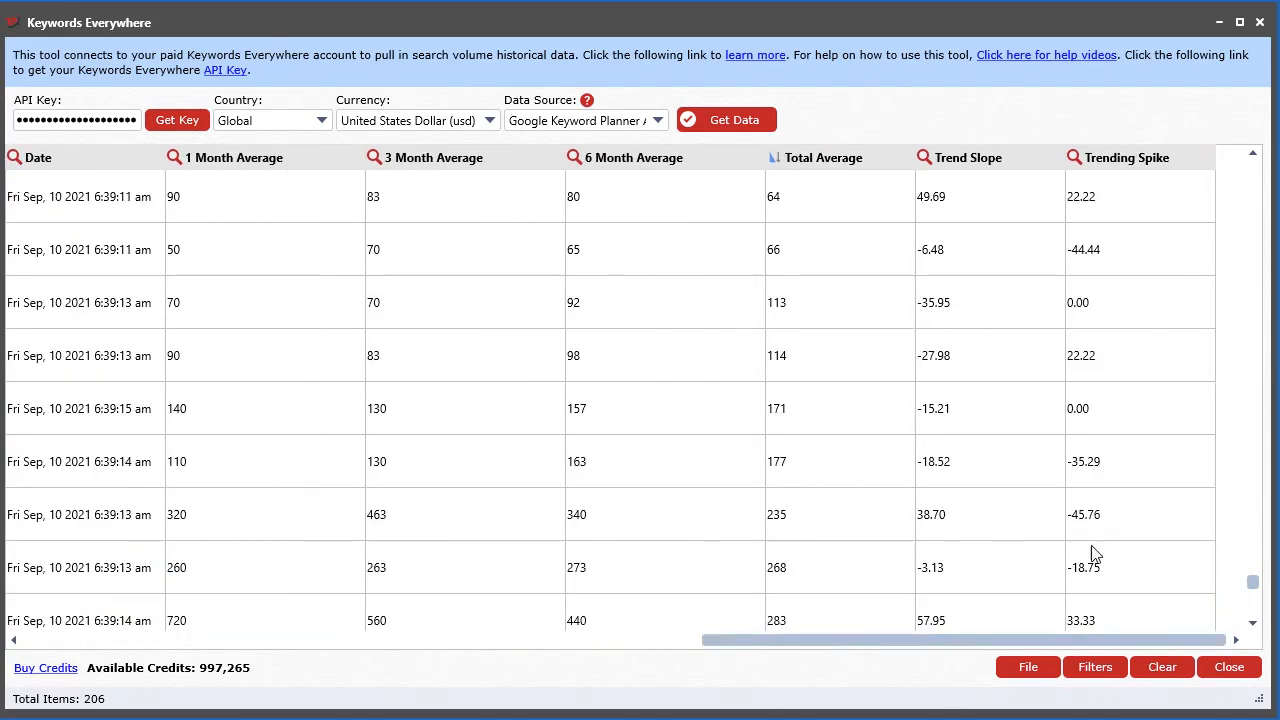
{"action": "left_click_drag", "start_coordinate": [1256, 585], "coordinate": [1214, 137]}
{"action": "left_click", "coordinate": [848, 165]}
{"action": "left_click_drag", "start_coordinate": [957, 641], "coordinate": [258, 645]}
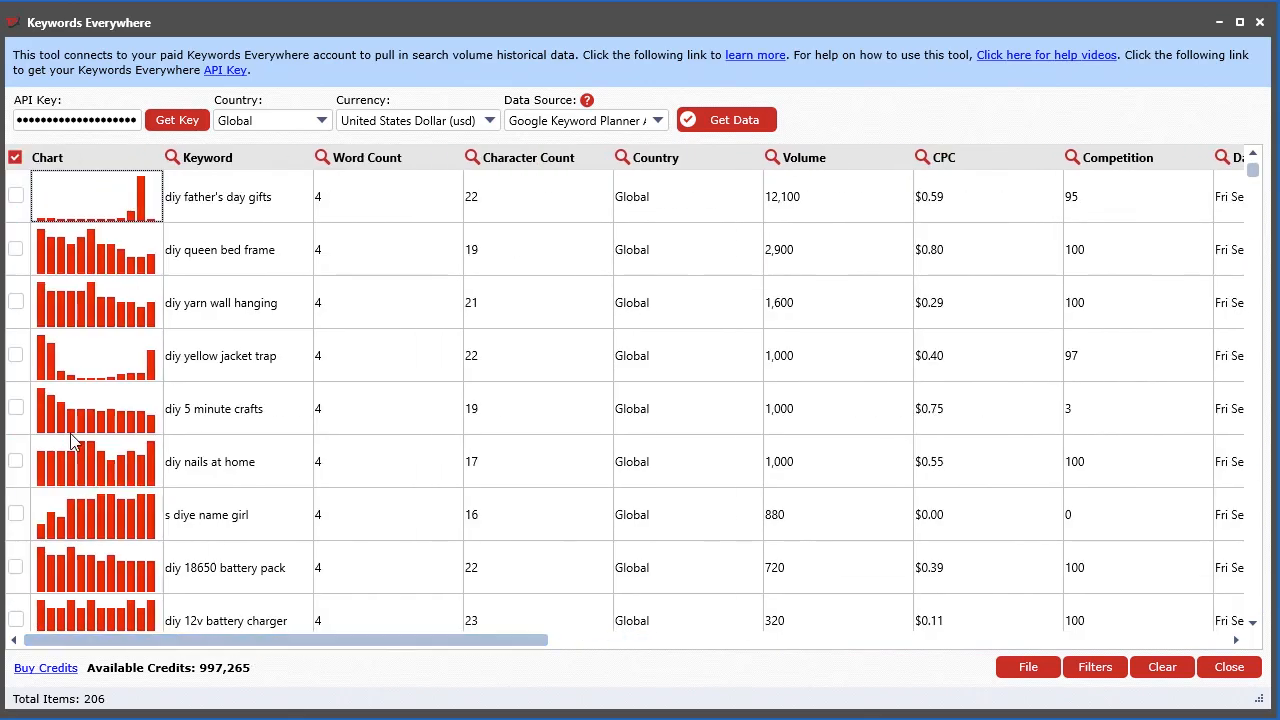
Examine the trend charts and search volumes across the sorted keywords, from the highest volumes to those without data
{"action": "scroll", "coordinate": [72, 447], "scroll_direction": "down", "scroll_amount": 5}
{"action": "scroll", "coordinate": [72, 447], "scroll_direction": "down", "scroll_amount": 5}
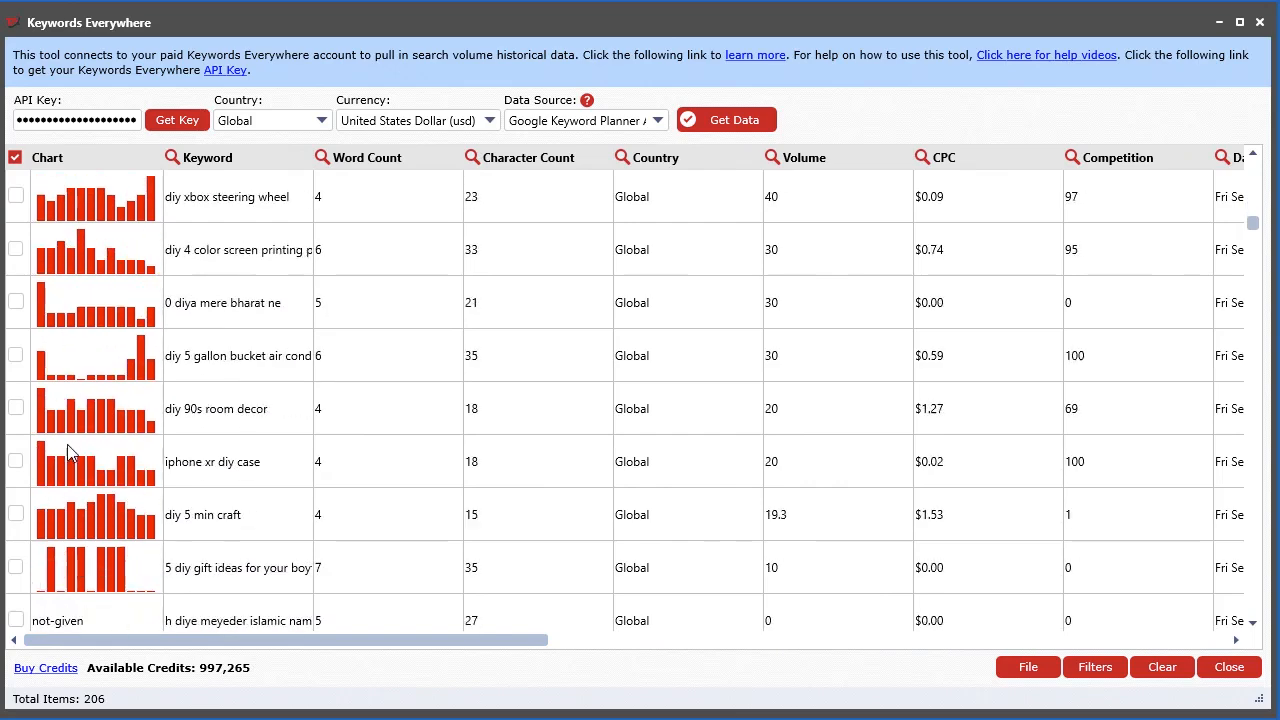
{"action": "scroll", "coordinate": [60, 436], "scroll_direction": "up", "scroll_amount": 3}
{"action": "scroll", "coordinate": [60, 436], "scroll_direction": "up", "scroll_amount": 8}
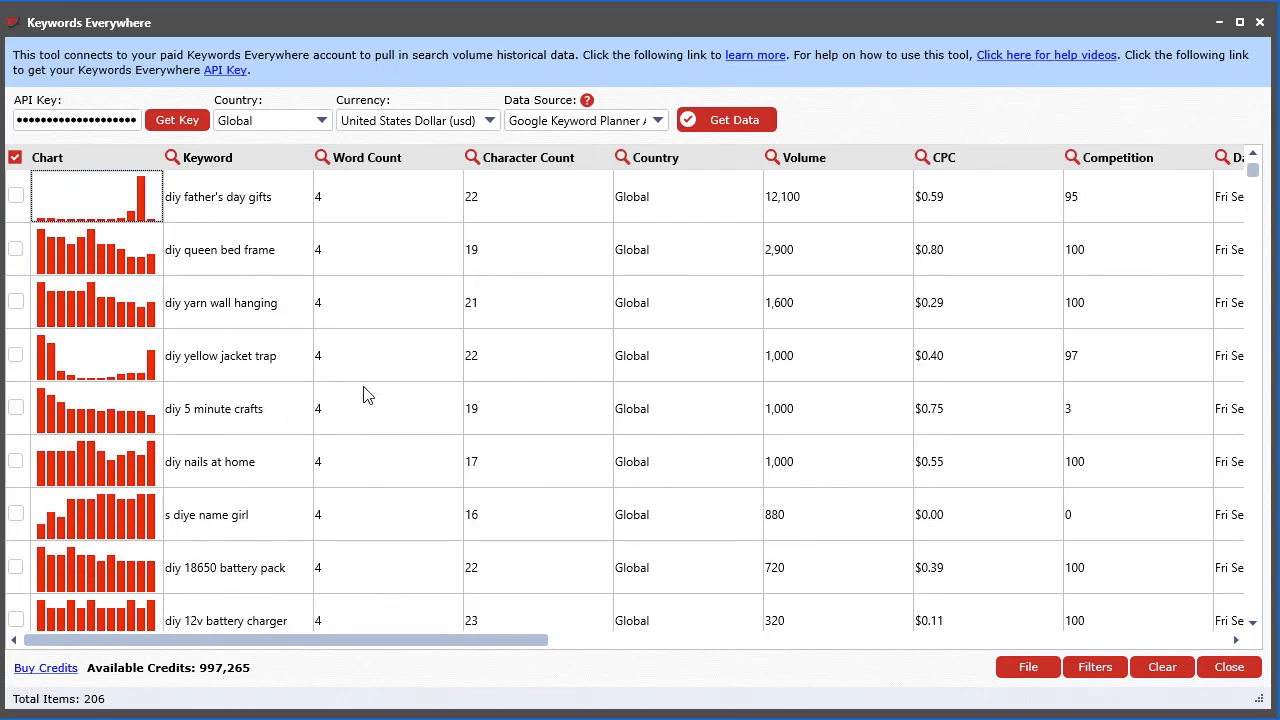
{"action": "scroll", "coordinate": [196, 590], "scroll_direction": "down", "scroll_amount": 1}
{"action": "scroll", "coordinate": [220, 512], "scroll_direction": "down", "scroll_amount": 9}
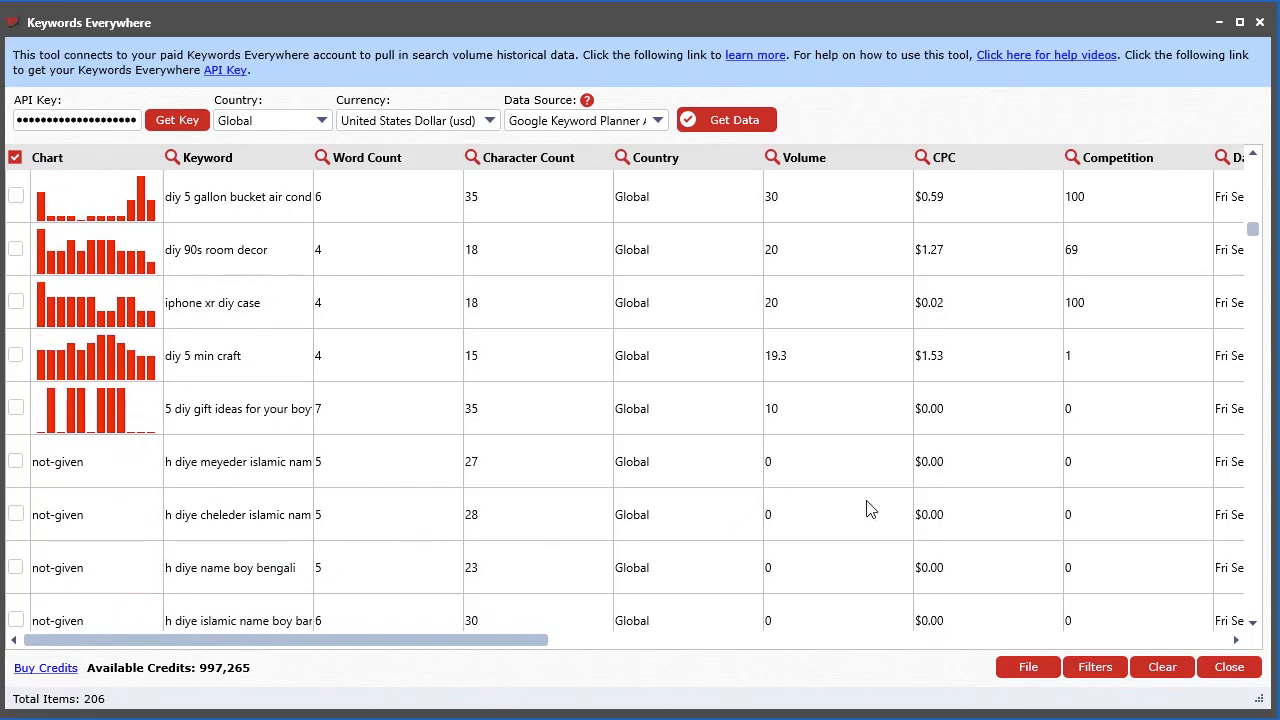
{"action": "scroll", "coordinate": [854, 494], "scroll_direction": "down", "scroll_amount": 3}
{"action": "scroll", "coordinate": [858, 494], "scroll_direction": "up", "scroll_amount": 5}
{"action": "scroll", "coordinate": [858, 494], "scroll_direction": "up", "scroll_amount": 8}
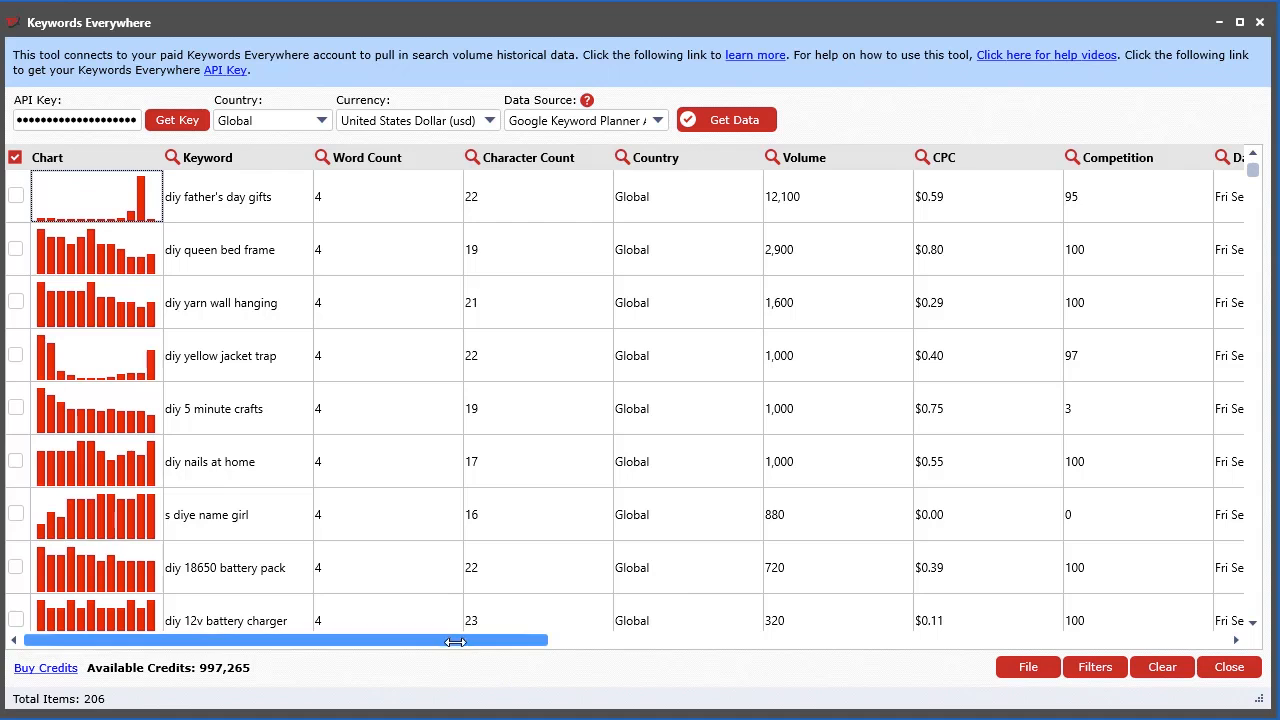
Examine the CPC, competition, date and monthly average columns for the sorted keywords
{"action": "left_click_drag", "start_coordinate": [410, 644], "coordinate": [582, 645]}
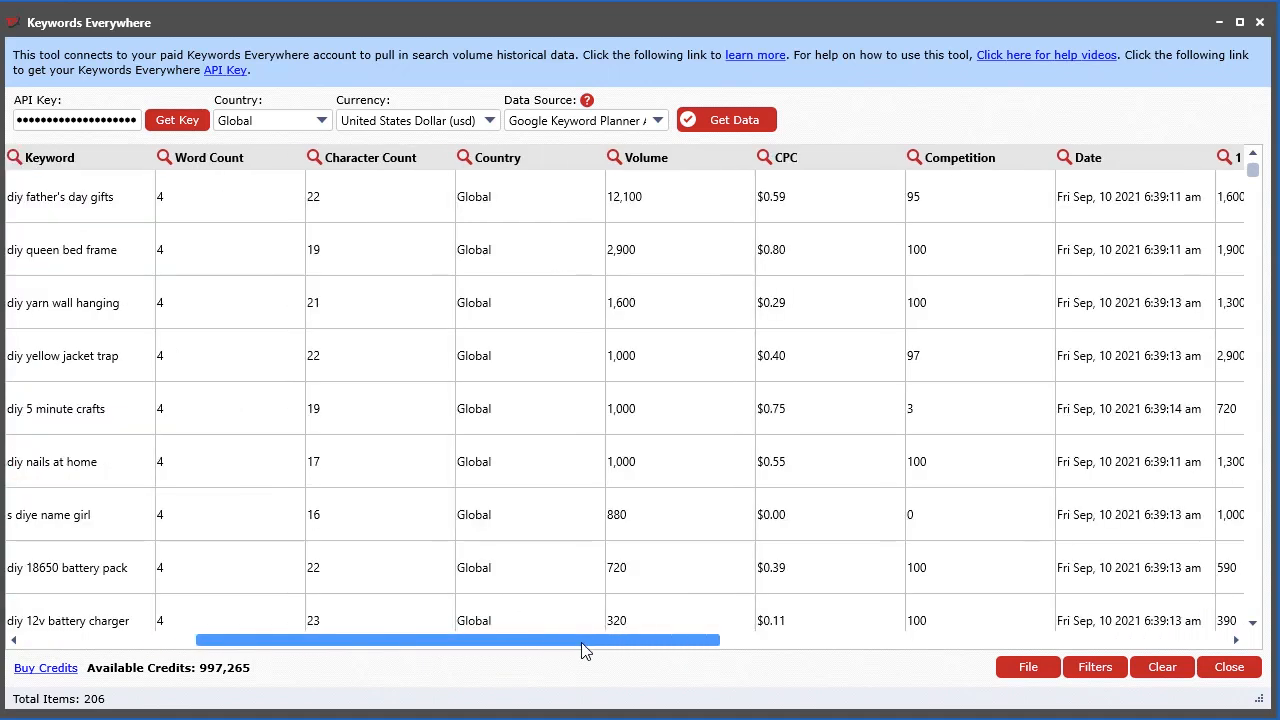
{"action": "left_click_drag", "start_coordinate": [383, 649], "coordinate": [626, 660]}
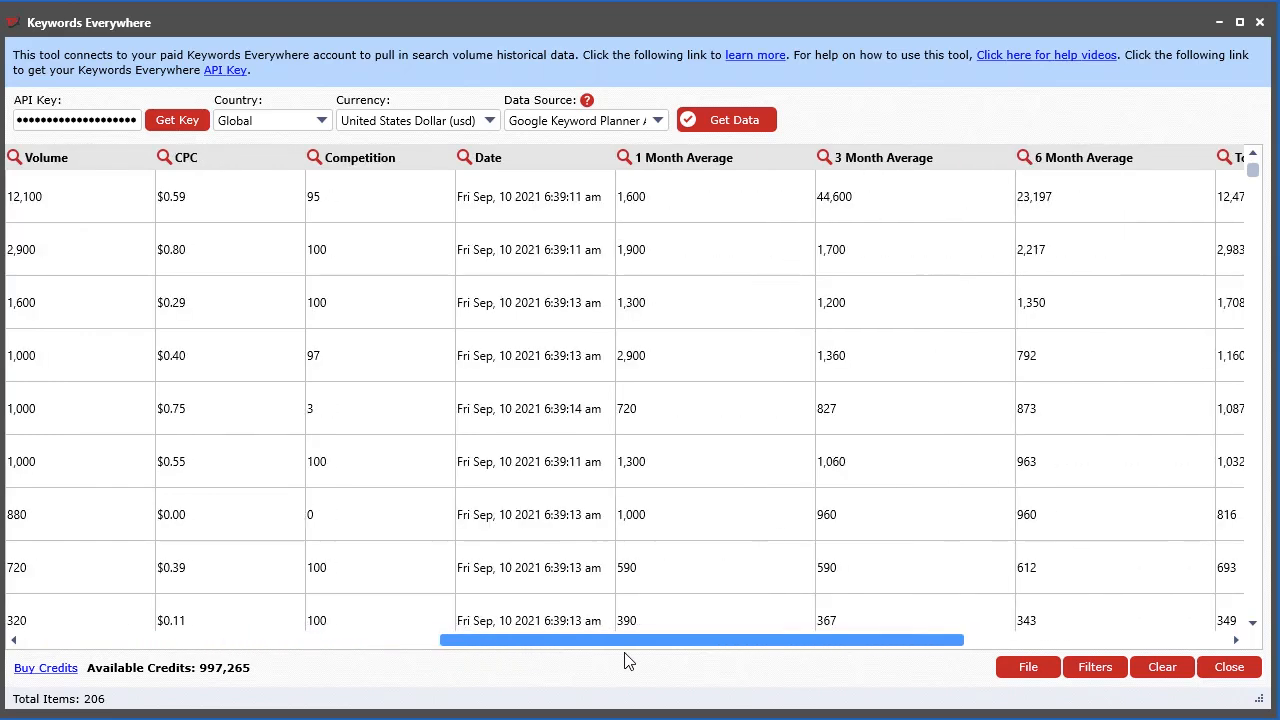
{"action": "left_click", "coordinate": [529, 207]}
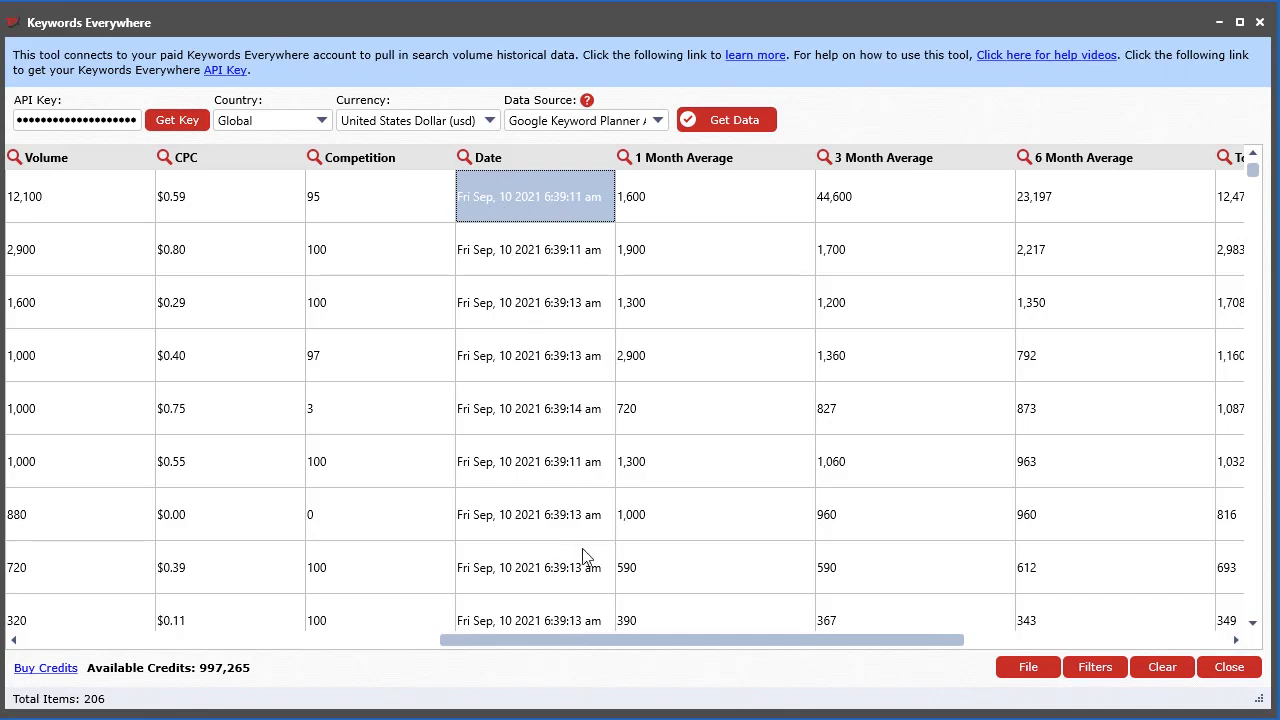
Compare the trend charts with the 1, 3 and 6 Month Average columns for the sorted keywords
{"action": "left_click_drag", "start_coordinate": [579, 641], "coordinate": [118, 630]}
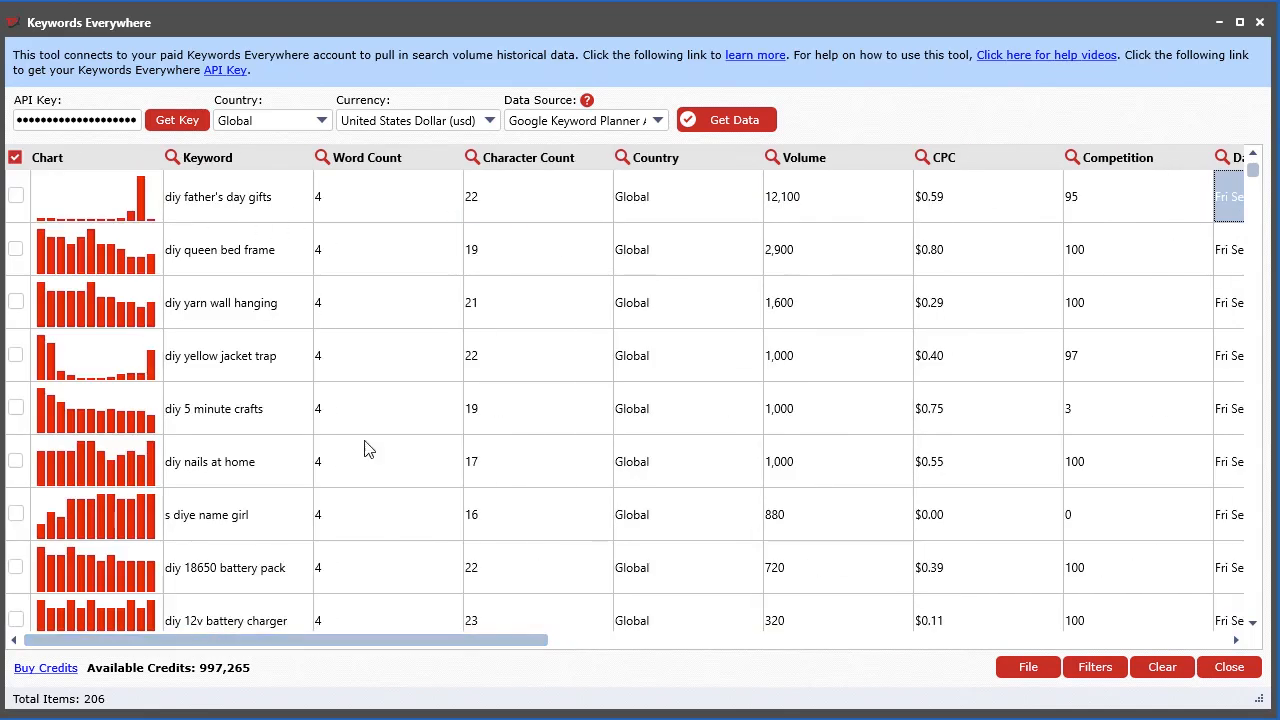
{"action": "left_click_drag", "start_coordinate": [346, 641], "coordinate": [845, 645]}
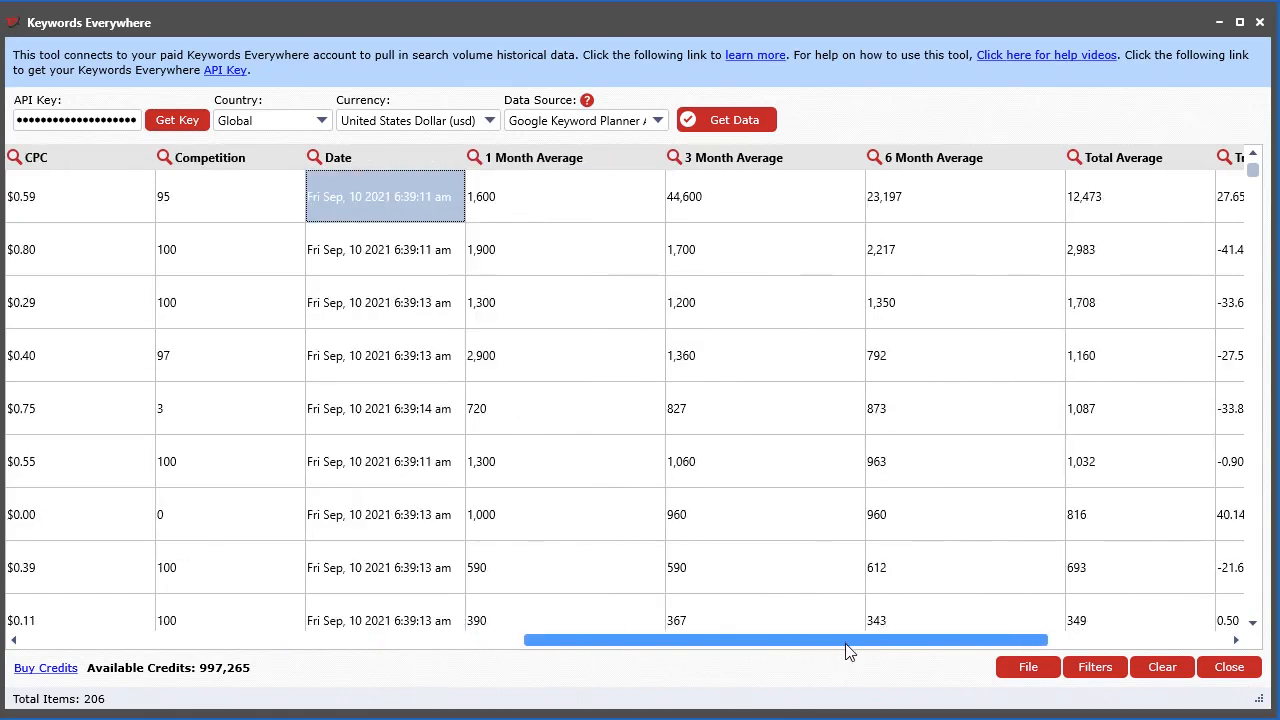
{"action": "left_click", "coordinate": [527, 207]}
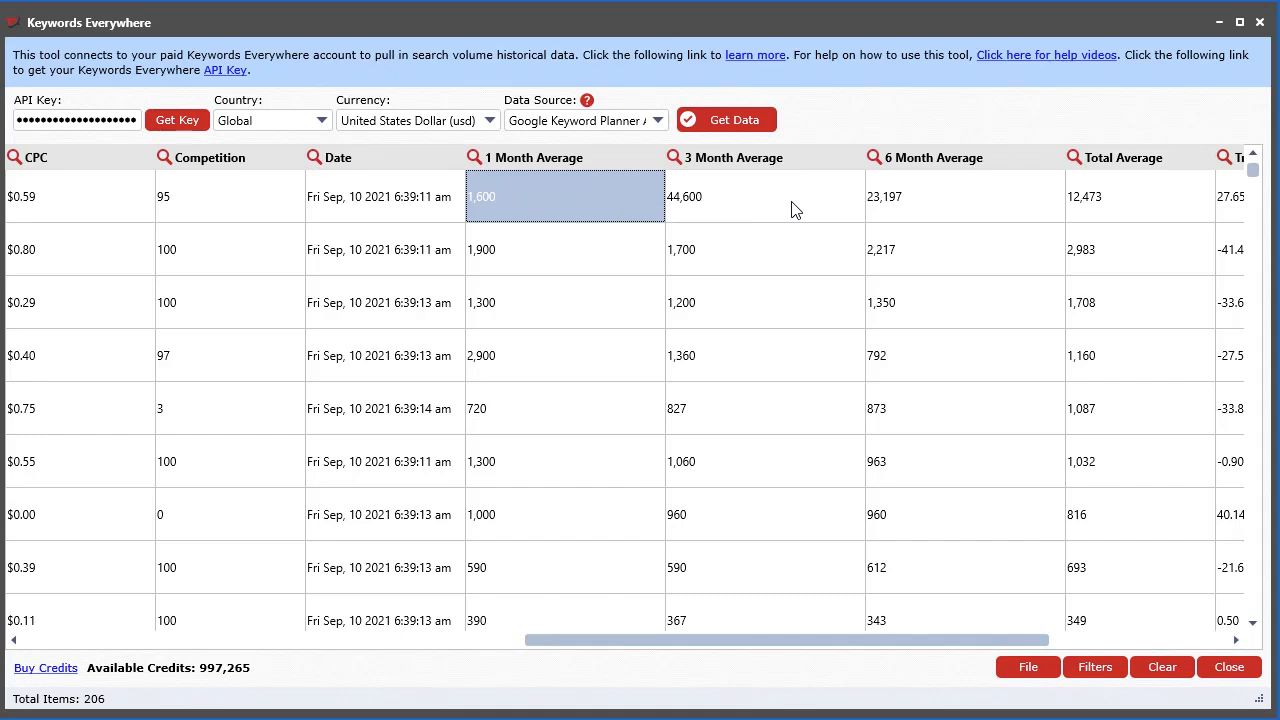
{"action": "left_click_drag", "start_coordinate": [922, 640], "coordinate": [421, 645]}
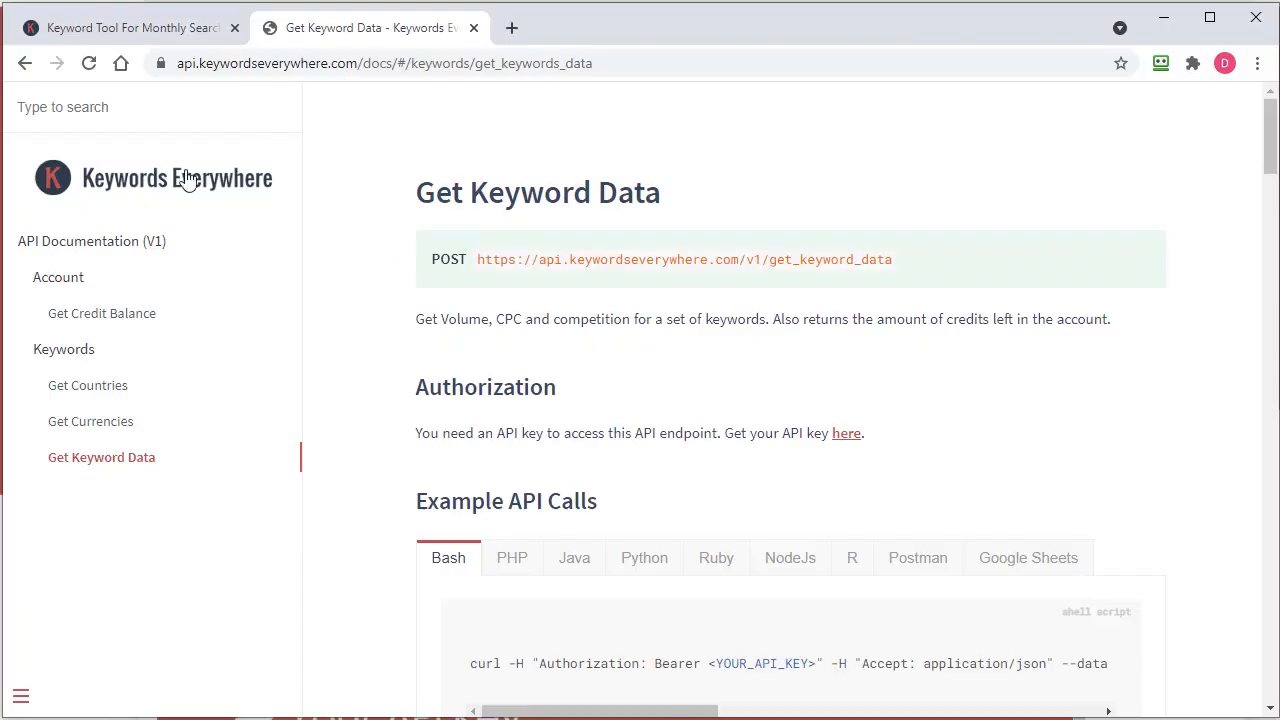
Examine the trend entries in the sample success response of the Get Keyword Data API documentation and return to the keyword tool
{"action": "left_click_drag", "start_coordinate": [1268, 150], "coordinate": [1251, 420]}
{"action": "left_click_drag", "start_coordinate": [540, 405], "coordinate": [689, 549]}
{"action": "left_click", "coordinate": [640, 480]}
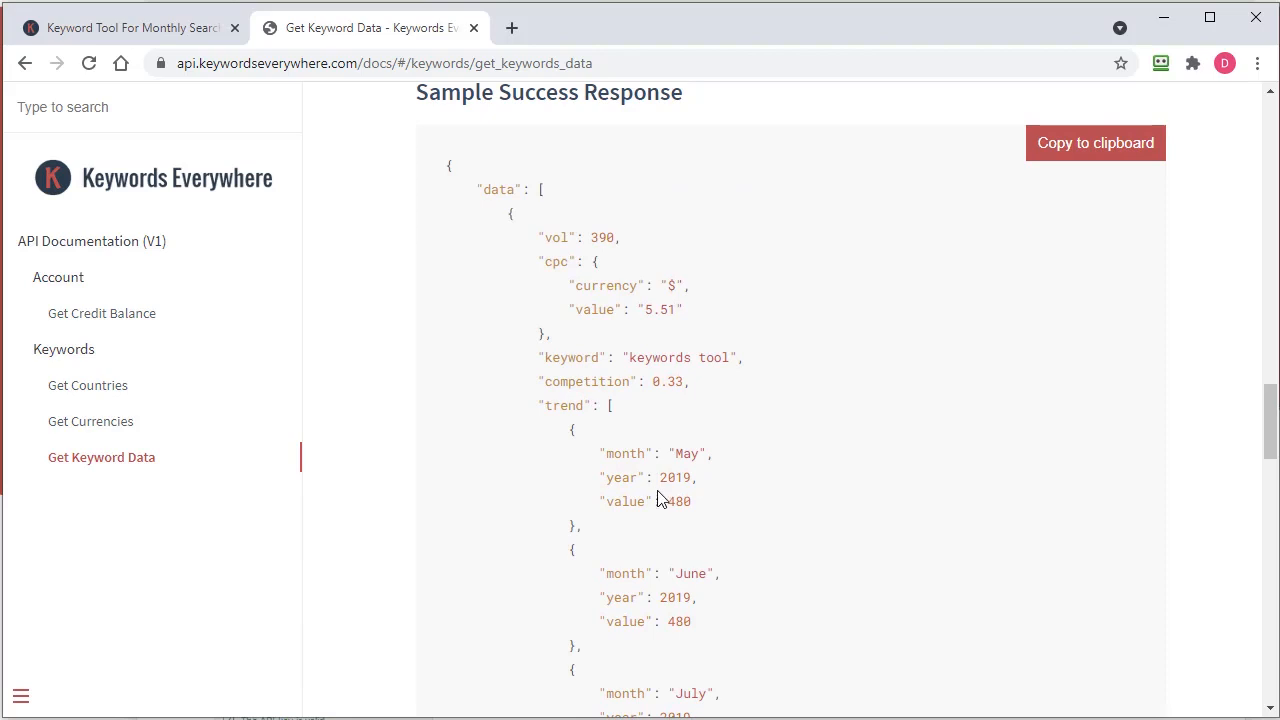
{"action": "scroll", "coordinate": [657, 501], "scroll_direction": "down", "scroll_amount": 1}
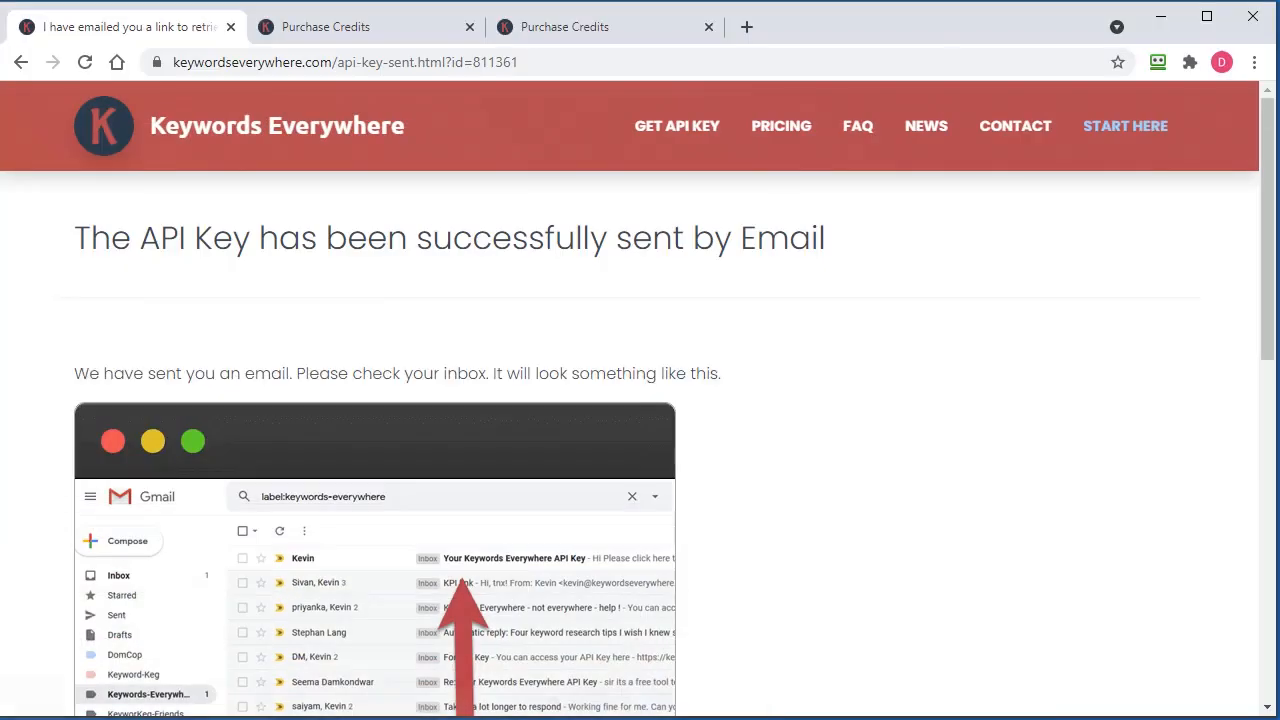
{"action": "left_click", "coordinate": [1150, 24]}
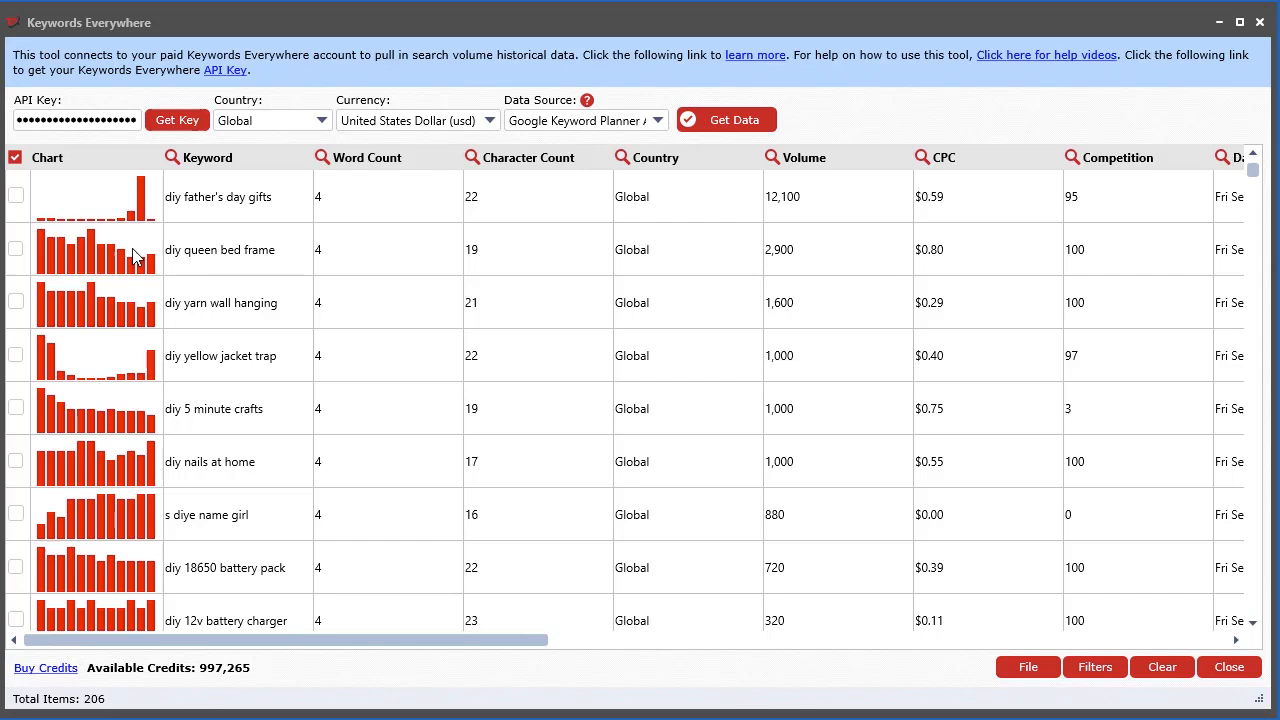
View the Search Volume History chart for "diy father's day gifts" with its save options, and close the chart
{"action": "left_click", "coordinate": [95, 201]}
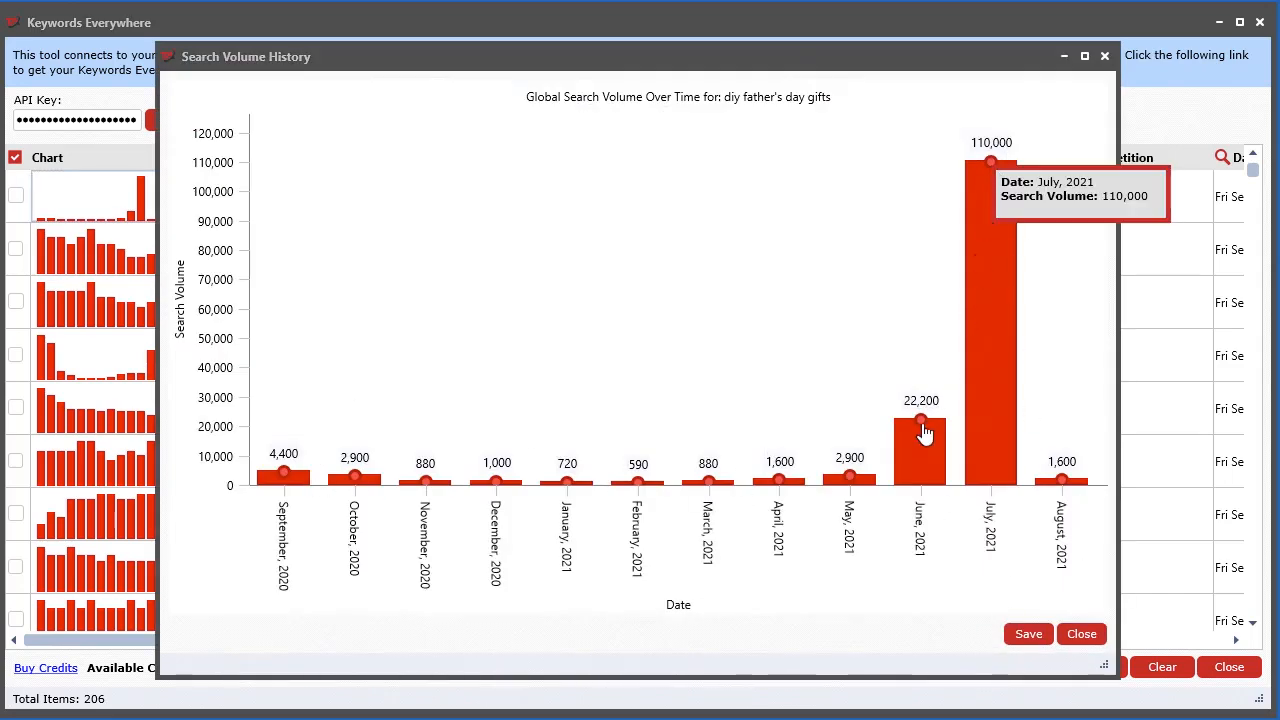
{"action": "mouse_move", "coordinate": [923, 434]}
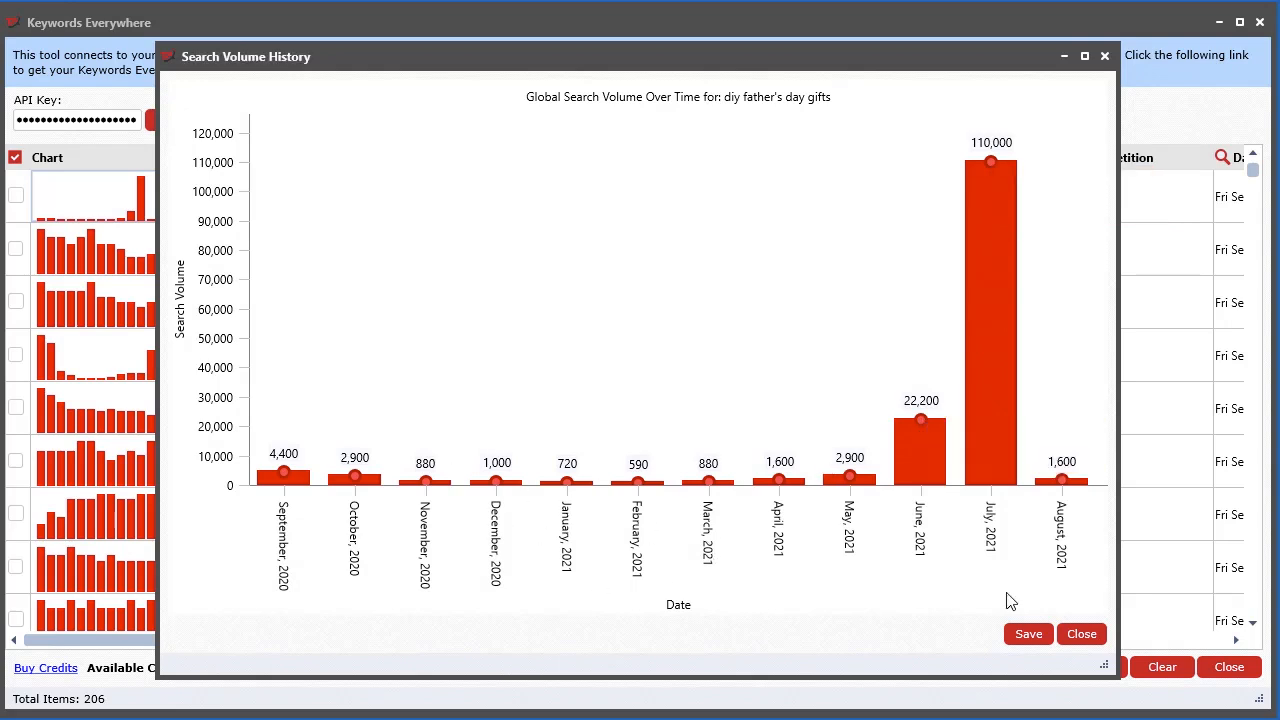
{"action": "left_click", "coordinate": [1049, 634]}
{"action": "left_click_drag", "start_coordinate": [895, 58], "coordinate": [773, 0]}
{"action": "left_click", "coordinate": [910, 530]}
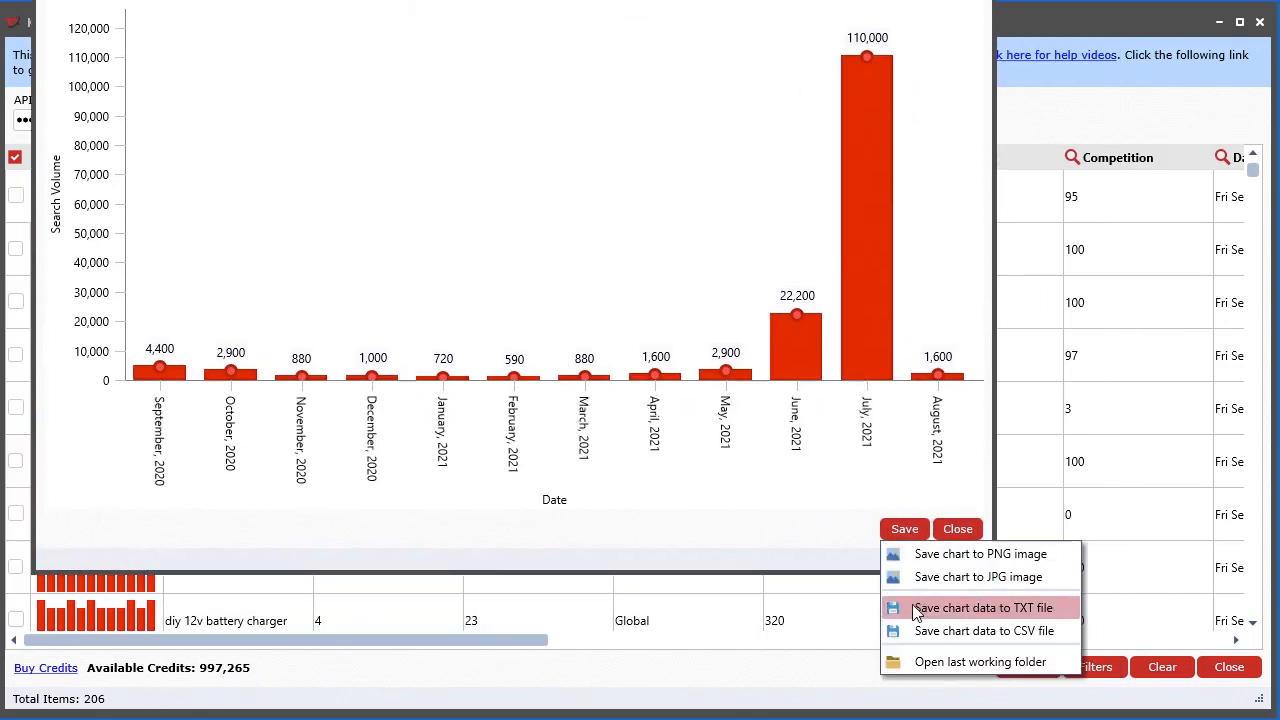
{"action": "left_click", "coordinate": [1000, 631]}
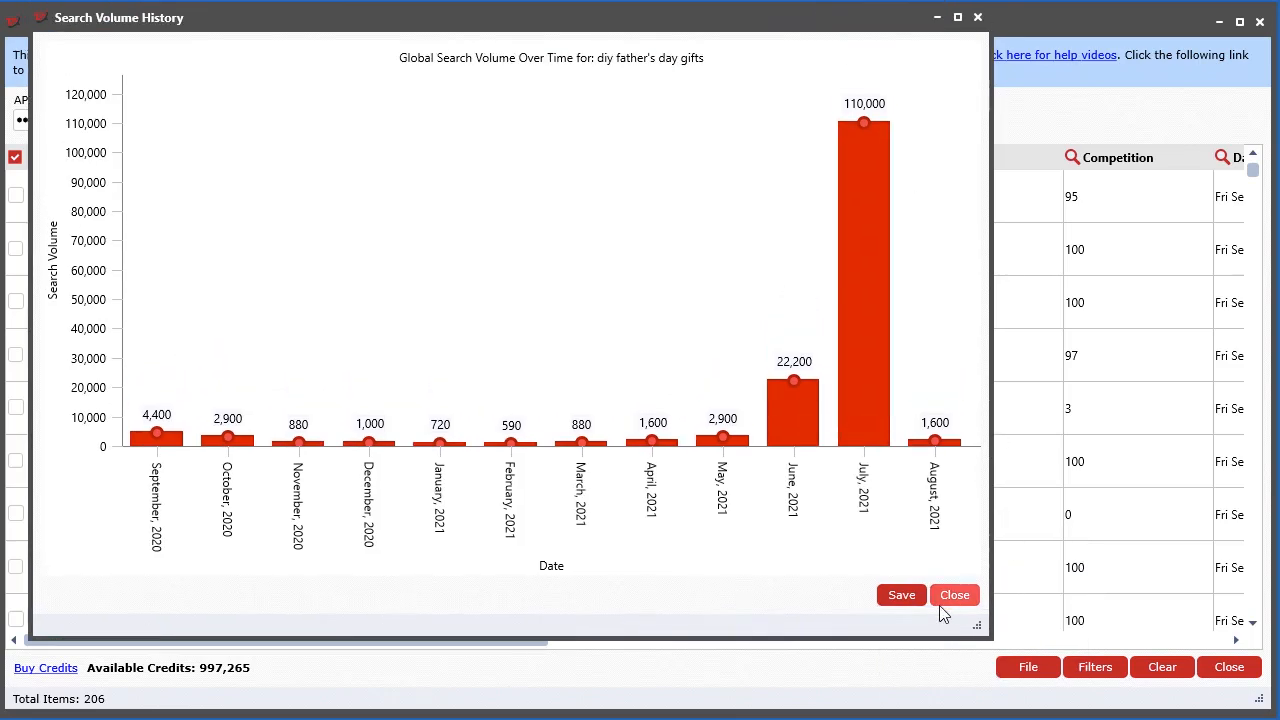
{"action": "left_click", "coordinate": [940, 600]}
View the Search Volume History charts of the keywords from "diy queen bed frame" to "s diye name girl", and close the chart window
{"action": "left_click", "coordinate": [88, 265]}
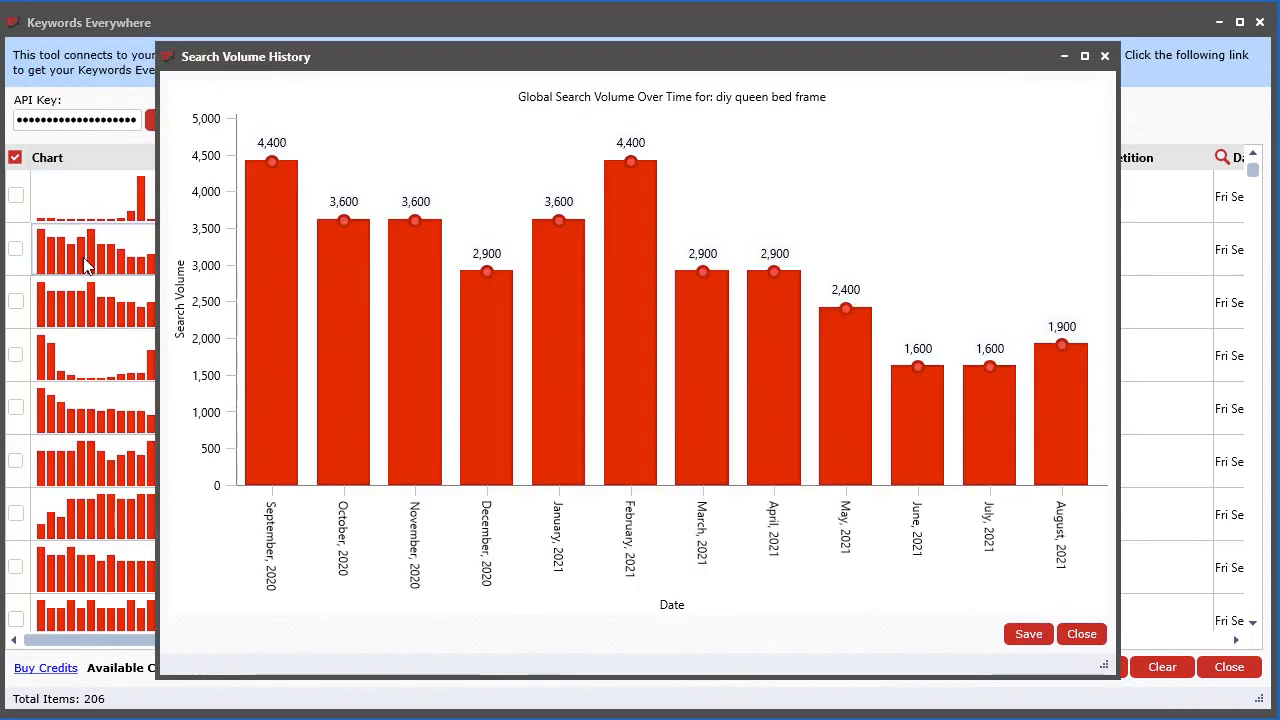
{"action": "left_click_drag", "start_coordinate": [657, 71], "coordinate": [1146, 84]}
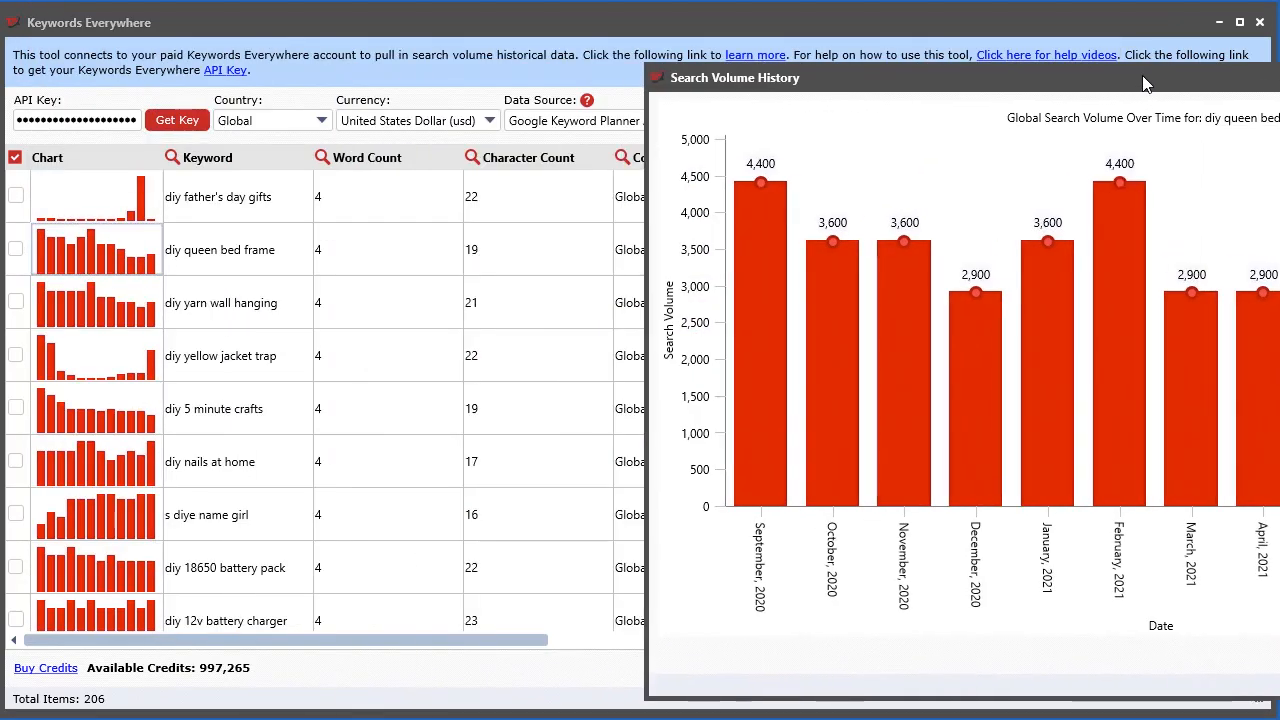
{"action": "left_click", "coordinate": [108, 315]}
{"action": "left_click", "coordinate": [94, 363]}
{"action": "left_click", "coordinate": [90, 410]}
{"action": "left_click", "coordinate": [88, 467]}
{"action": "left_click", "coordinate": [87, 511]}
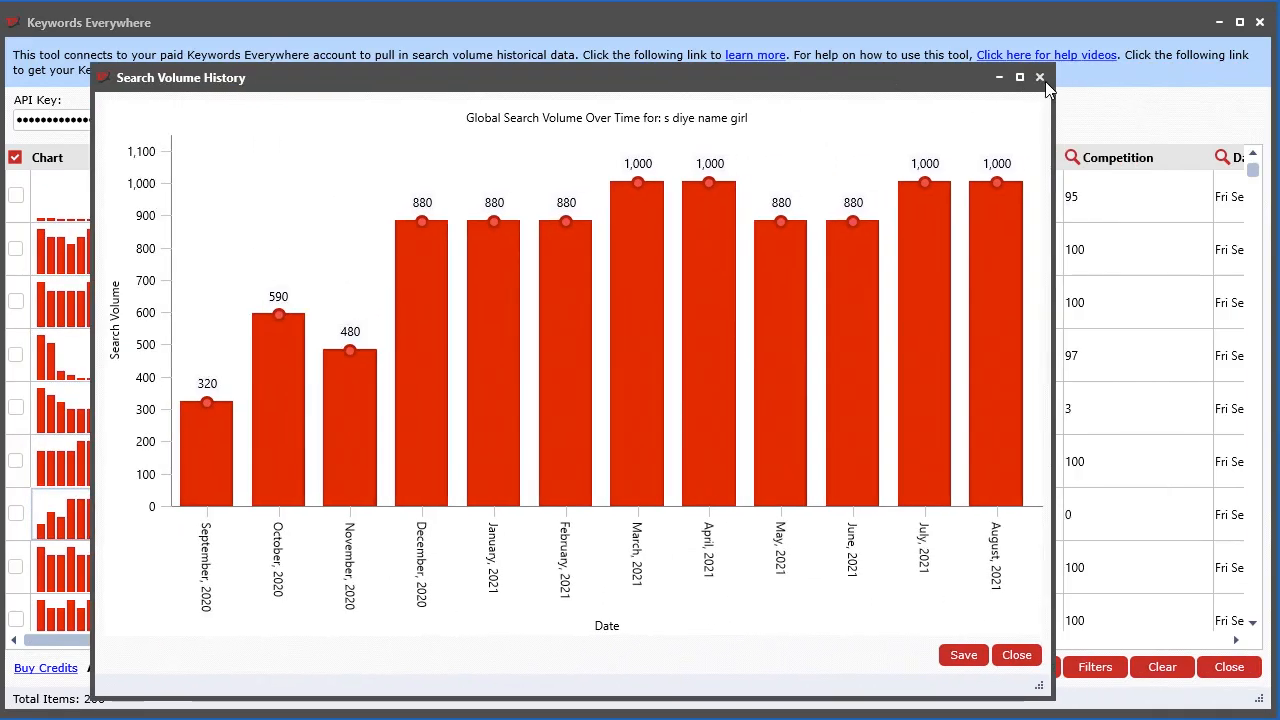
{"action": "left_click", "coordinate": [1045, 81]}
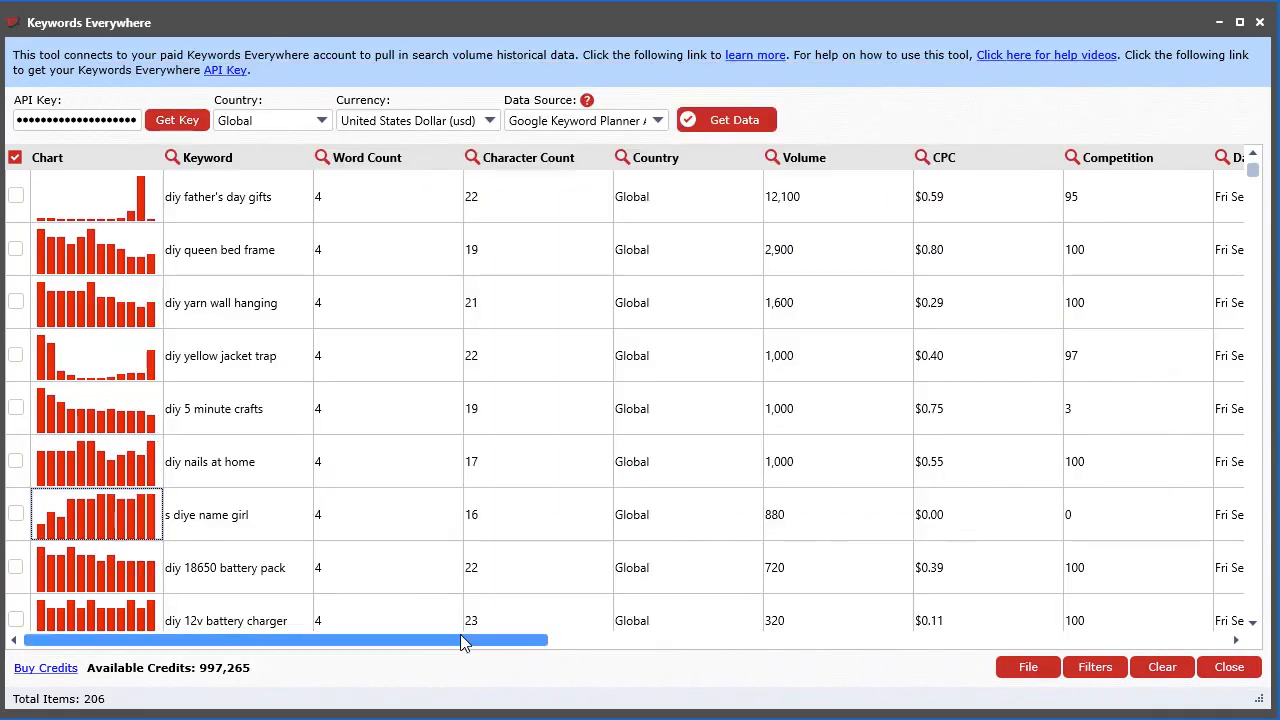
Sort the keywords by Trend Slope in descending order and compare the slopes with their trend charts
{"action": "left_click_drag", "start_coordinate": [460, 640], "coordinate": [1073, 684]}
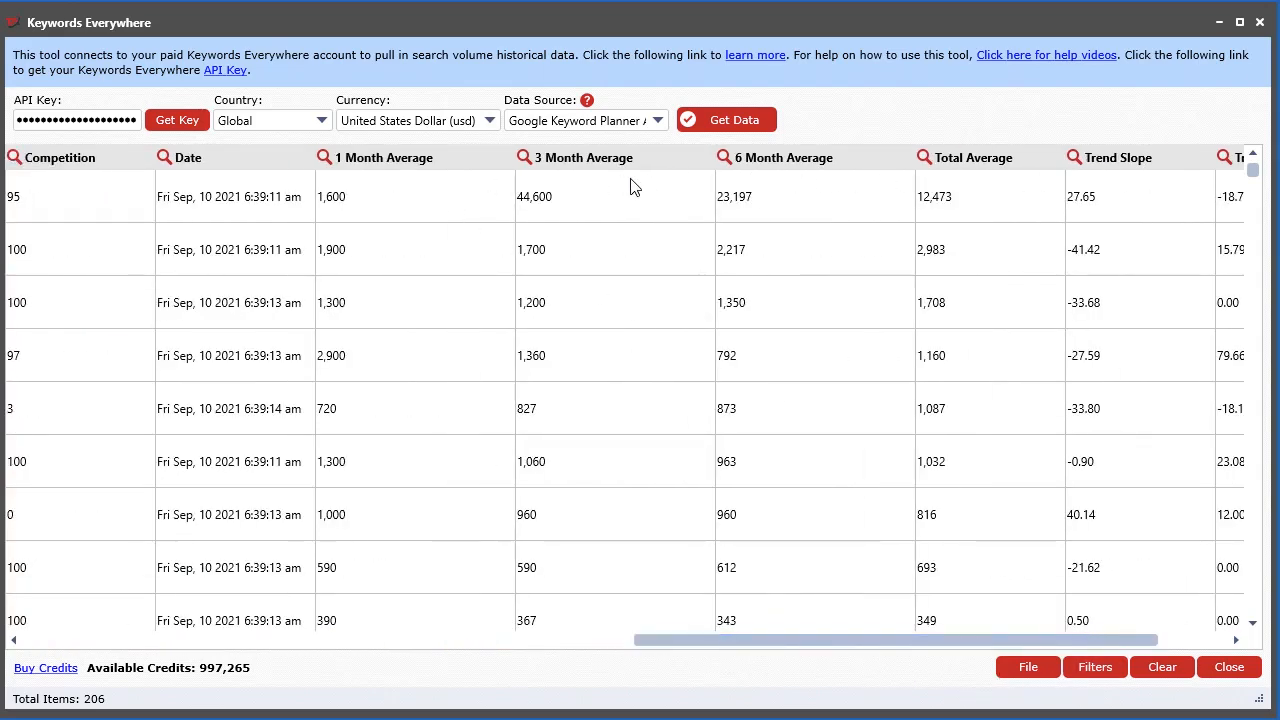
{"action": "left_click_drag", "start_coordinate": [834, 641], "coordinate": [123, 680]}
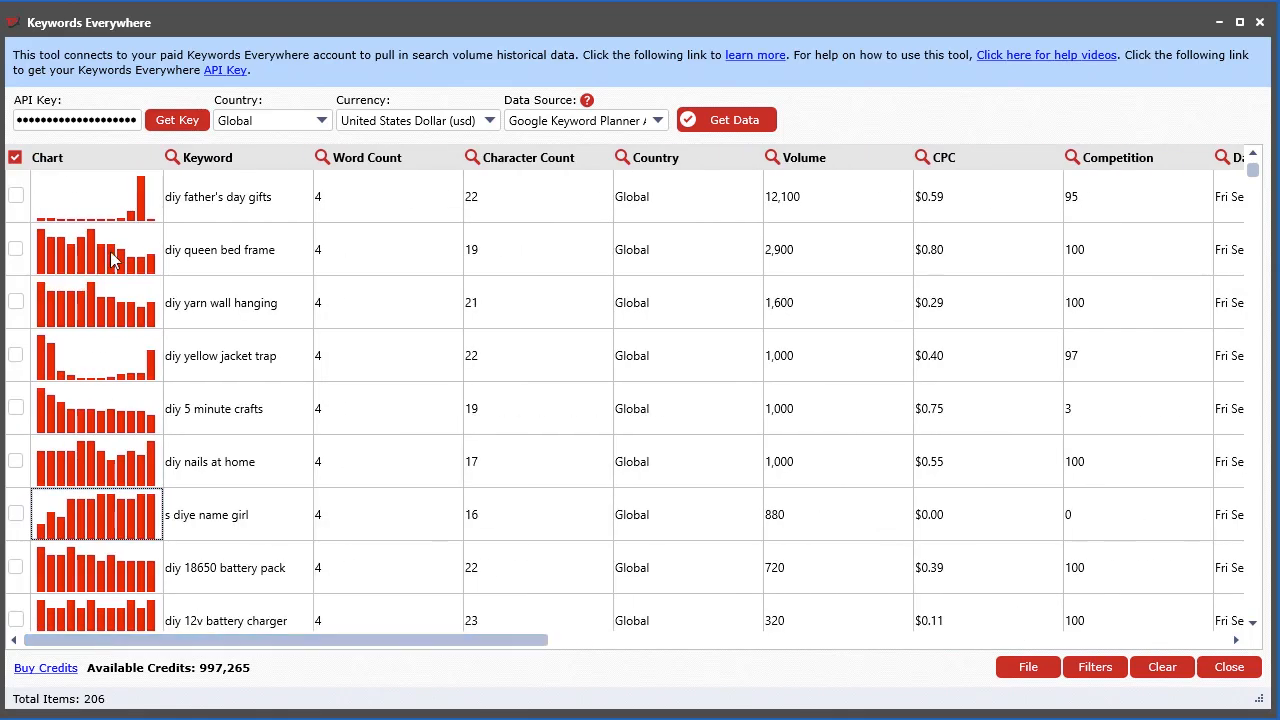
{"action": "left_click_drag", "start_coordinate": [397, 641], "coordinate": [1086, 680]}
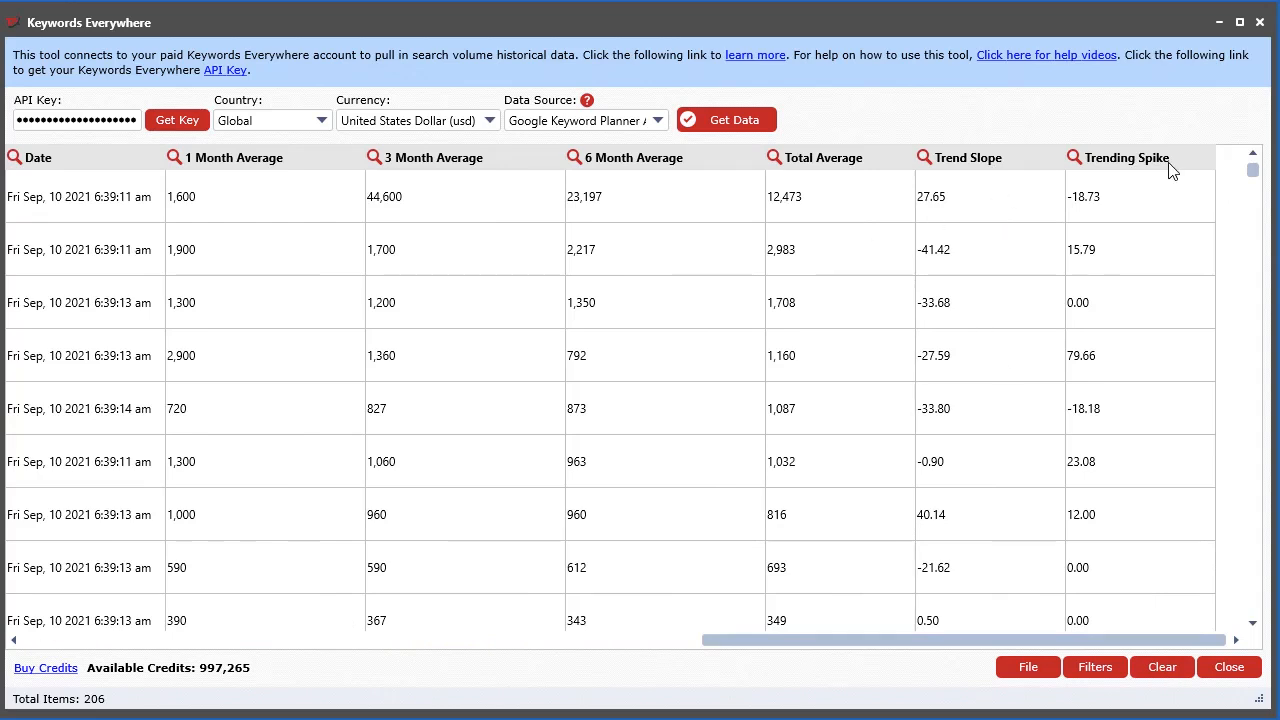
{"action": "left_click", "coordinate": [980, 167]}
{"action": "left_click", "coordinate": [980, 167]}
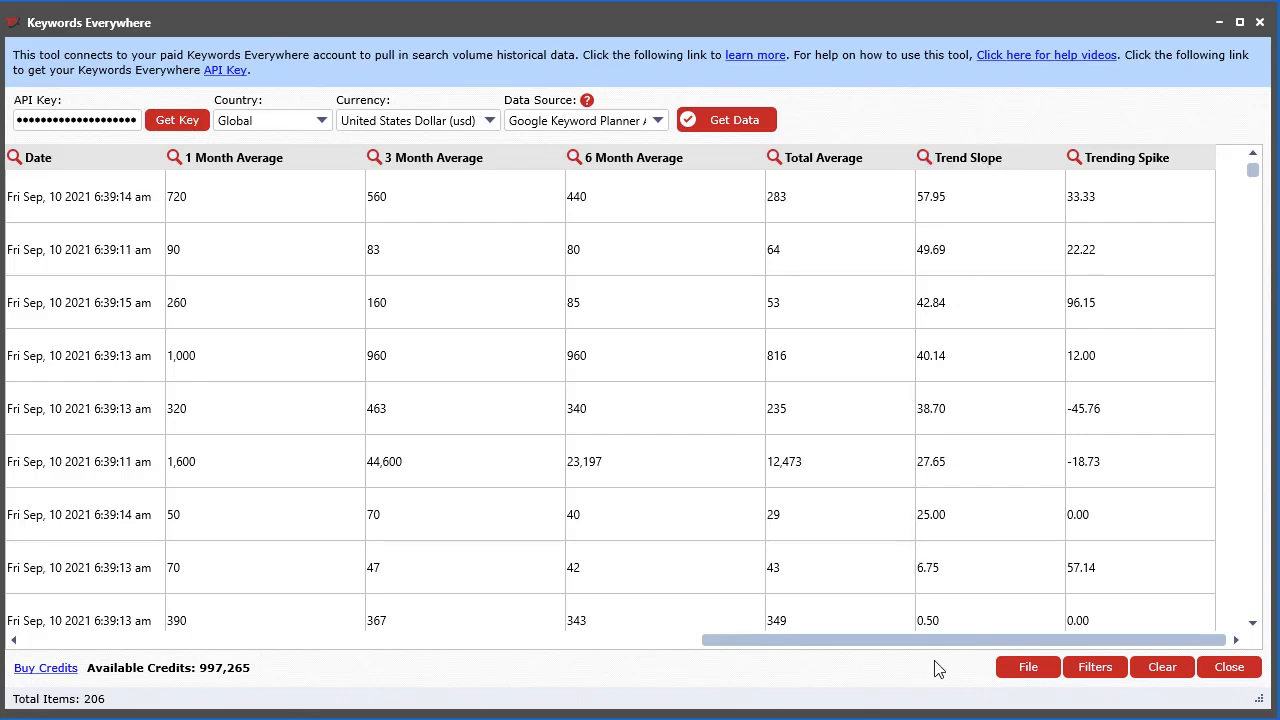
{"action": "left_click_drag", "start_coordinate": [929, 641], "coordinate": [237, 490]}
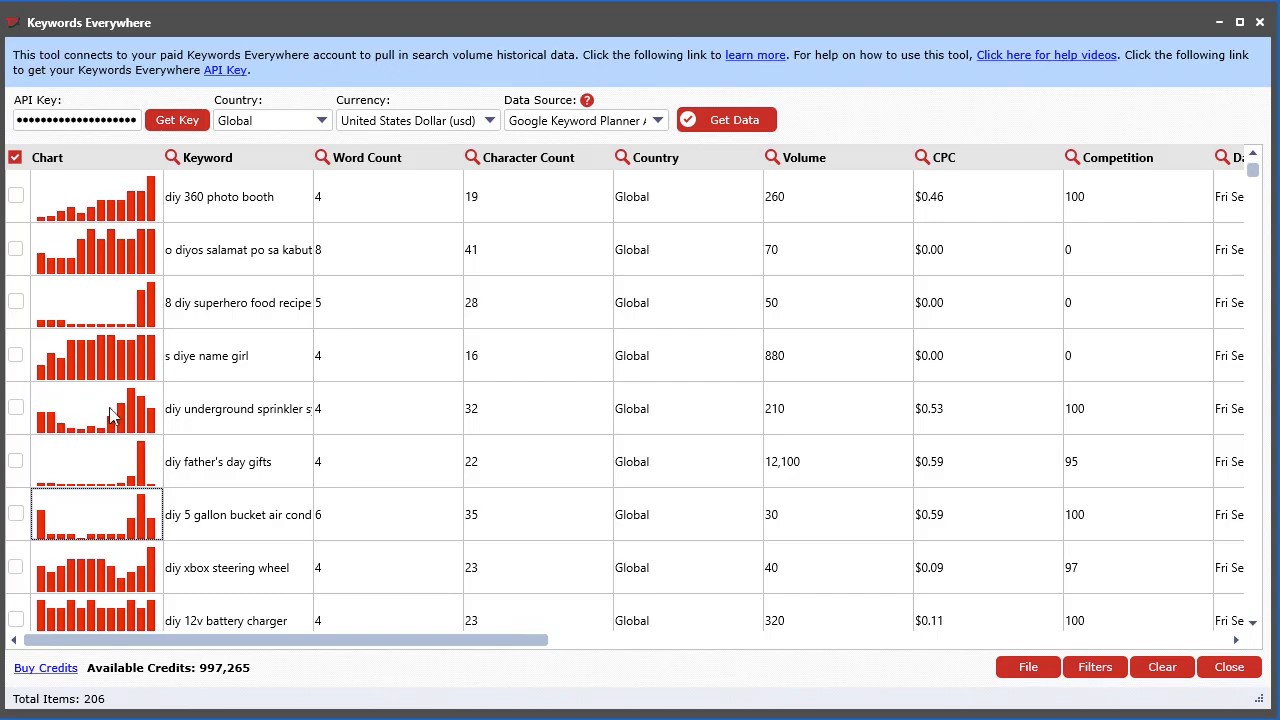
{"action": "left_click_drag", "start_coordinate": [395, 641], "coordinate": [1075, 641]}
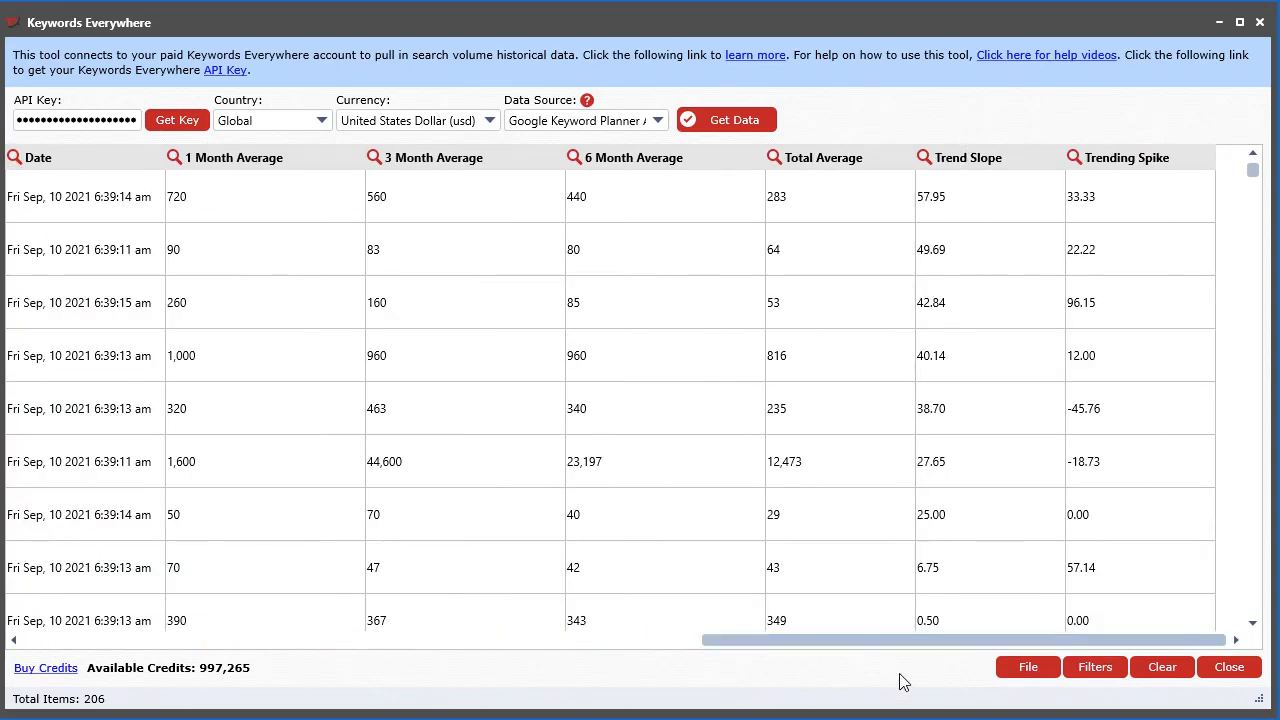
{"action": "left_click_drag", "start_coordinate": [849, 649], "coordinate": [220, 649]}
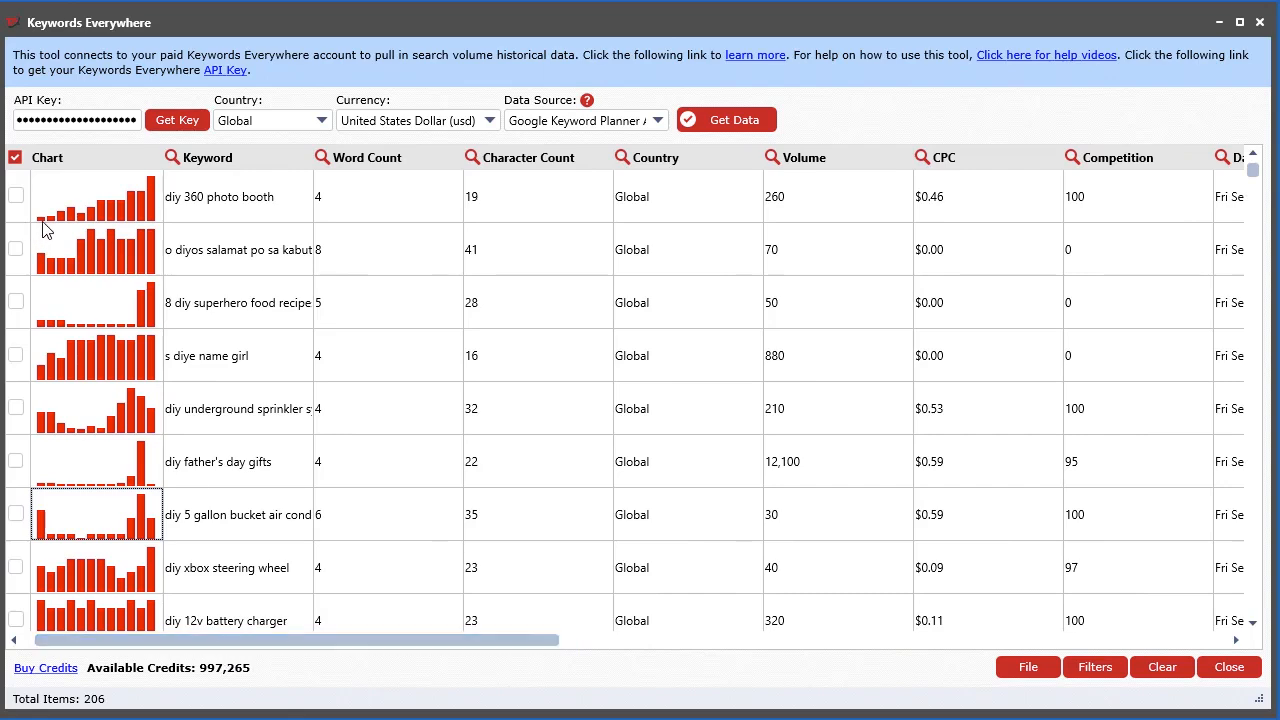
Sort the keywords by Trending Spike in descending order and compare the spikes with their trend charts
{"action": "left_click_drag", "start_coordinate": [334, 641], "coordinate": [977, 626]}
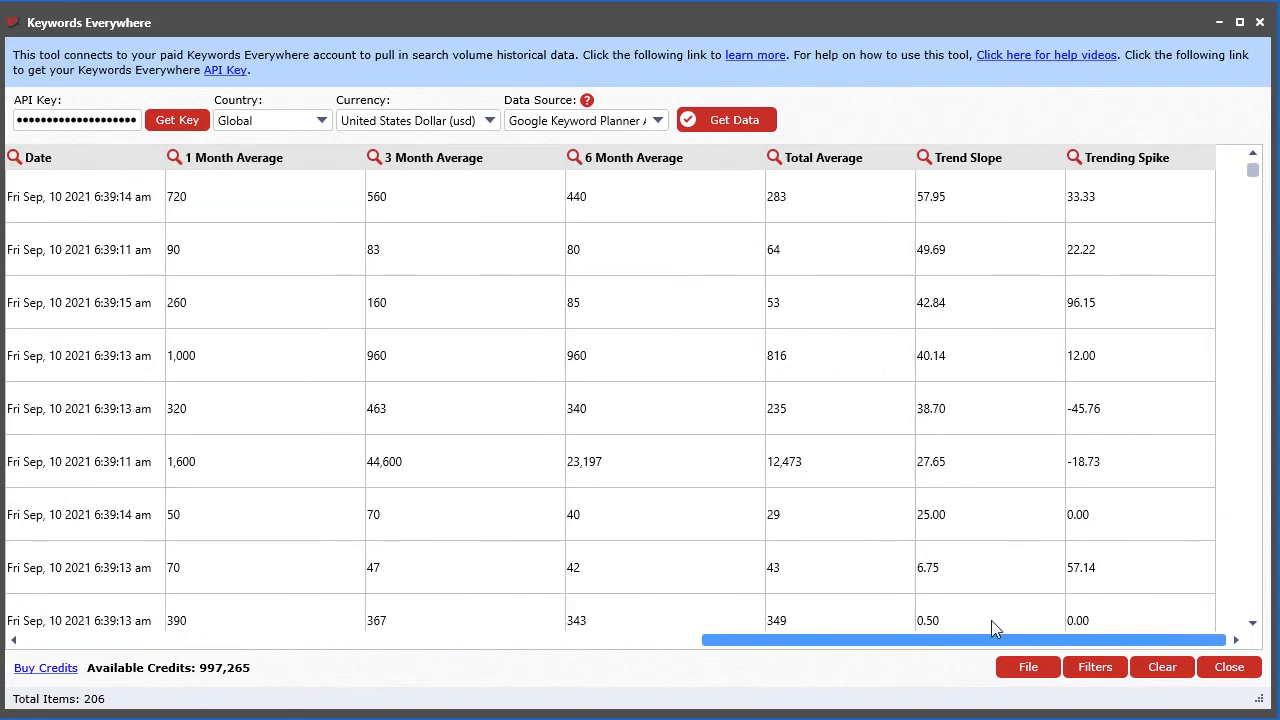
{"action": "left_click", "coordinate": [1155, 162]}
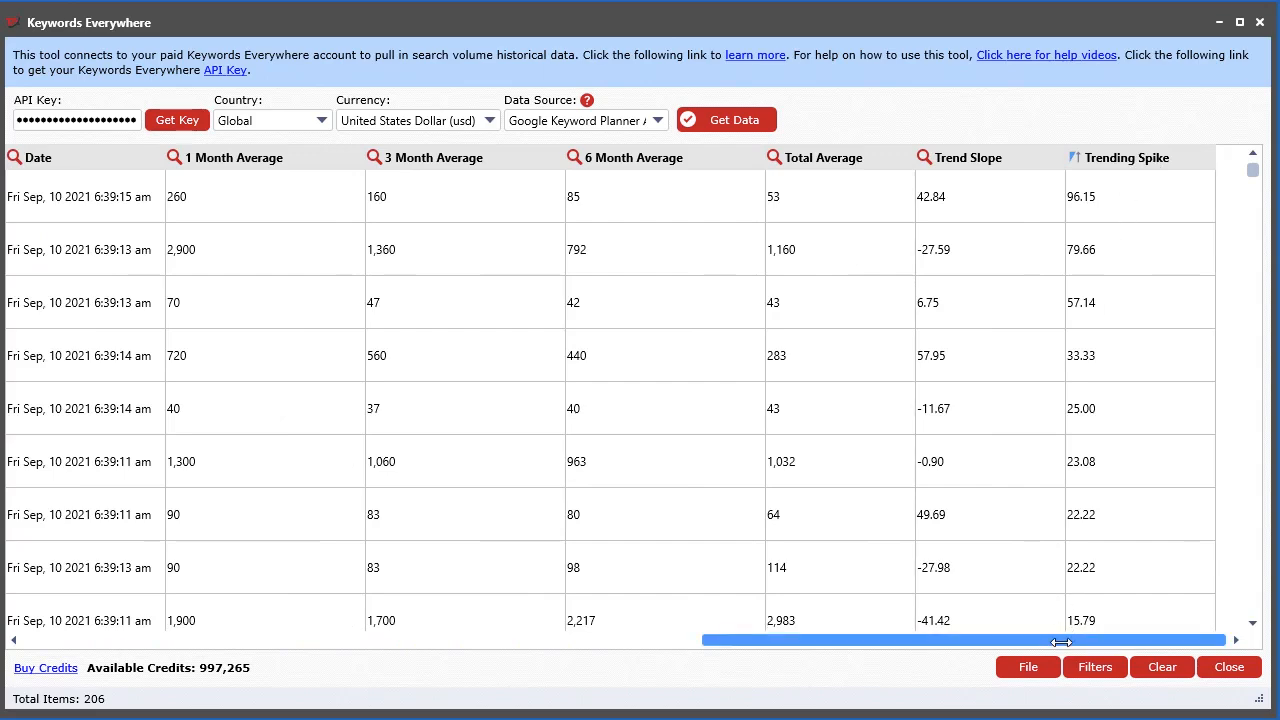
{"action": "left_click_drag", "start_coordinate": [1060, 641], "coordinate": [364, 670]}
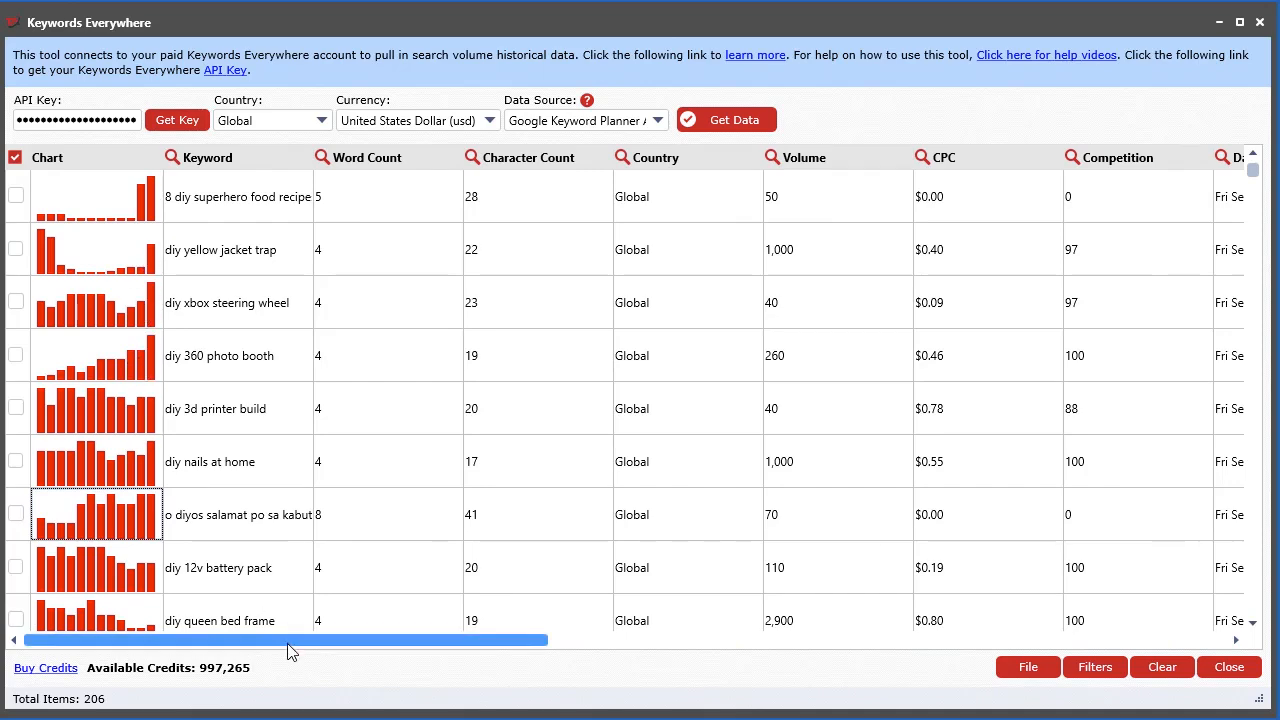
{"action": "left_click_drag", "start_coordinate": [288, 650], "coordinate": [1057, 672]}
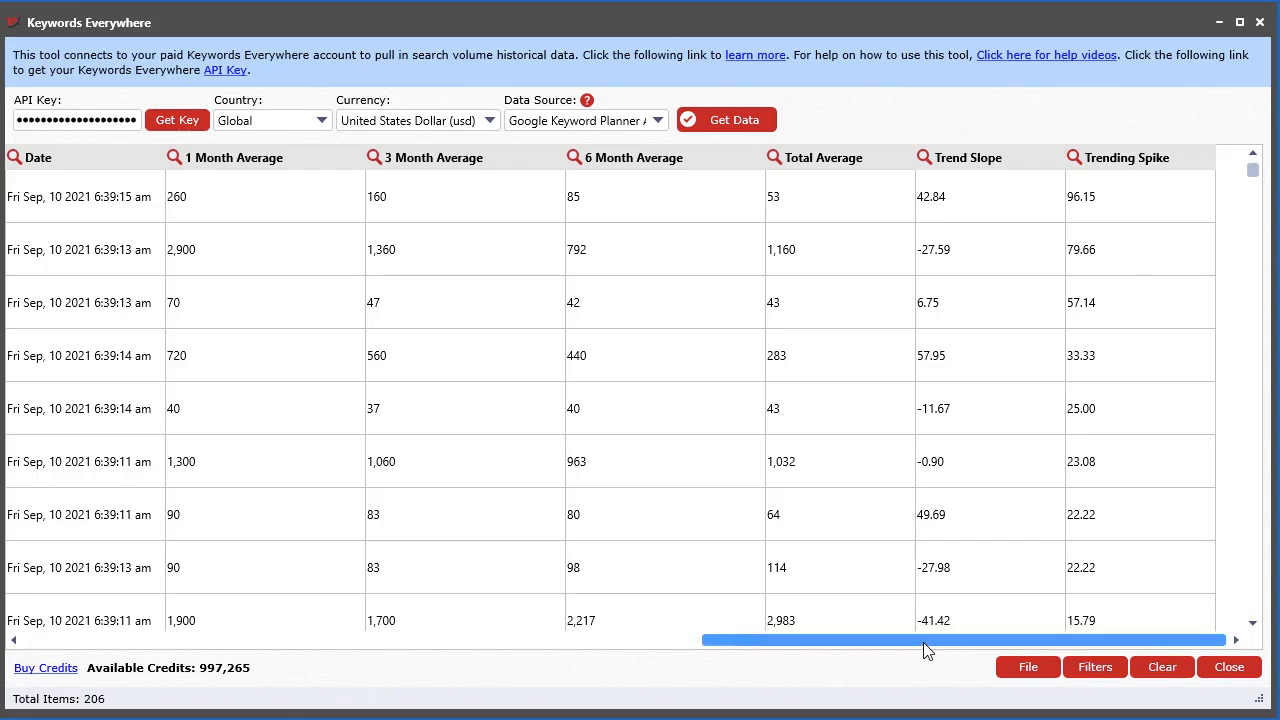
{"action": "left_click_drag", "start_coordinate": [923, 643], "coordinate": [237, 648]}
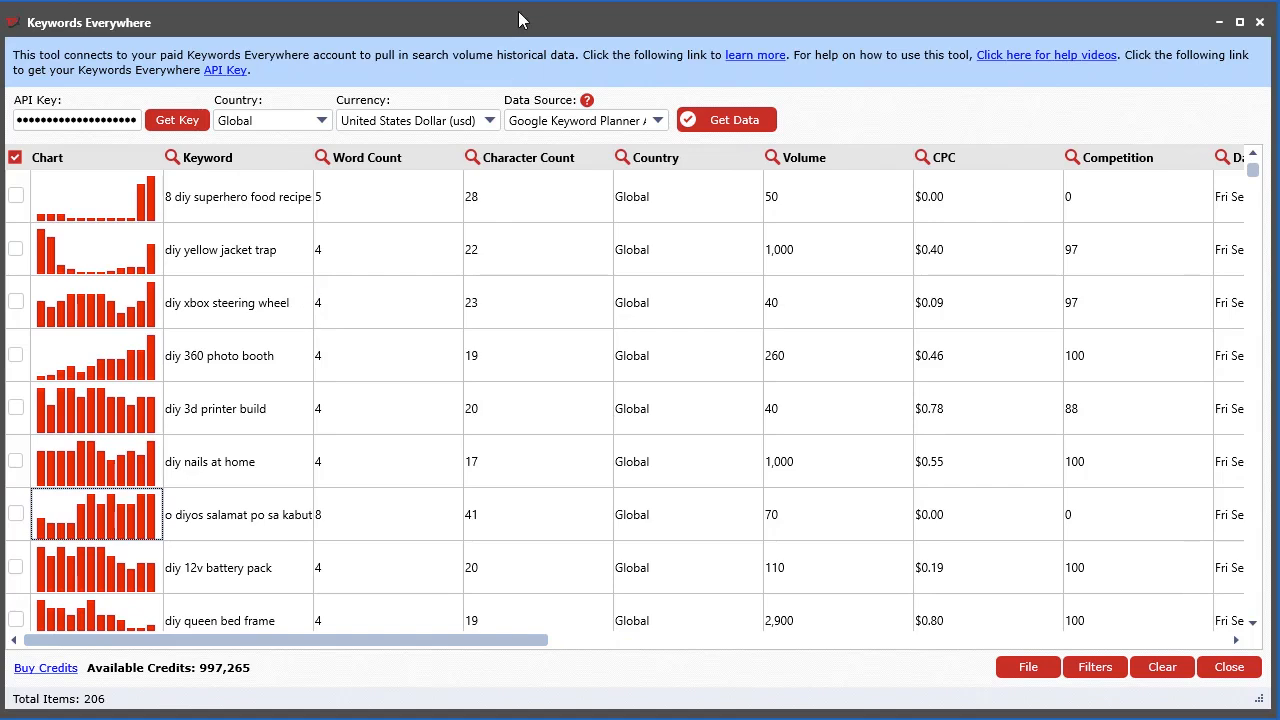
Review the available country, currency and data source options without changing the selections
{"action": "mouse_move", "coordinate": [519, 25]}
{"action": "left_mouse_down"}
{"action": "mouse_move", "coordinate": [1208, 132]}
{"action": "mouse_move", "coordinate": [522, 17]}
{"action": "left_mouse_up"}
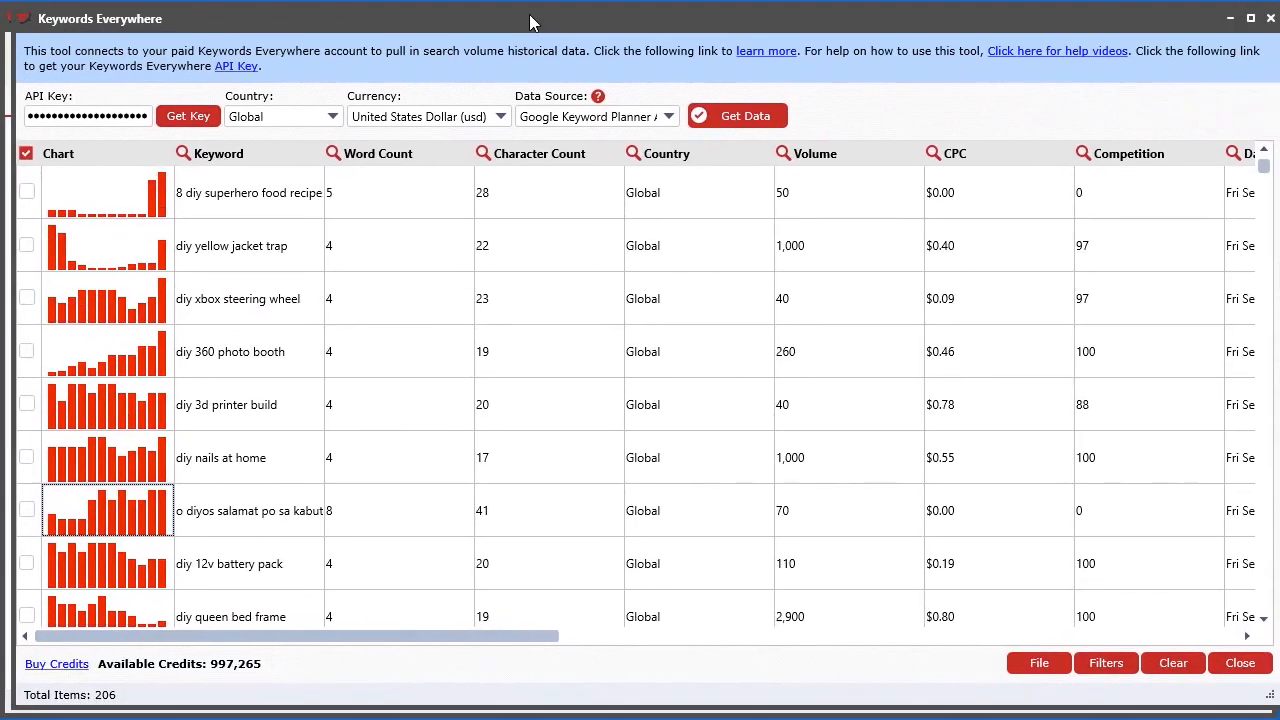
{"action": "left_click", "coordinate": [279, 116]}
{"action": "left_click", "coordinate": [437, 118]}
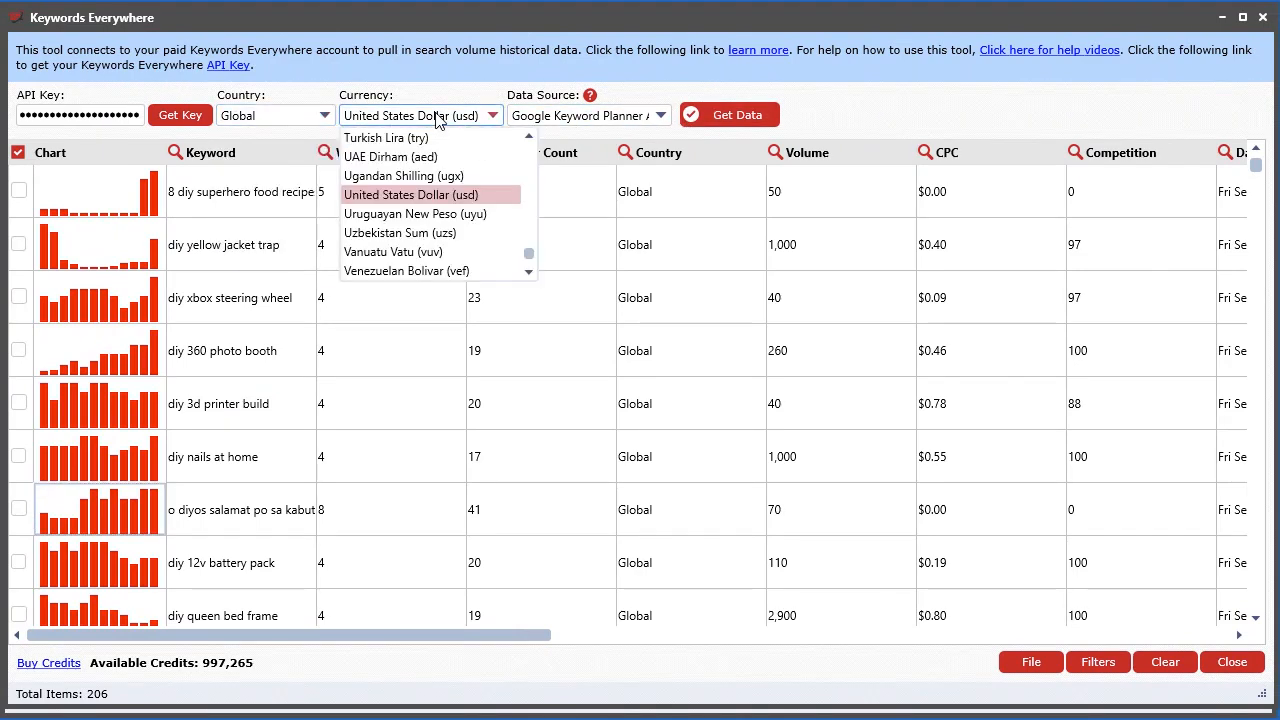
{"action": "left_click", "coordinate": [512, 101]}
{"action": "left_click", "coordinate": [624, 118]}
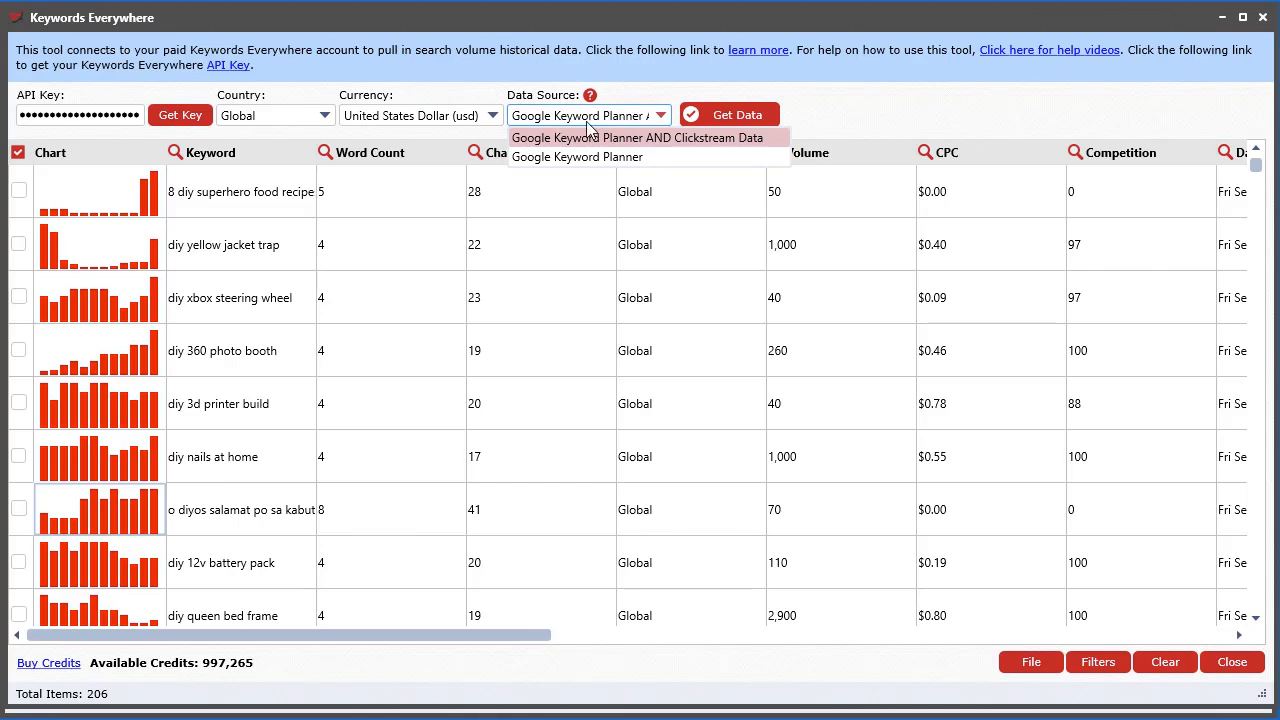
{"action": "left_click", "coordinate": [496, 95]}
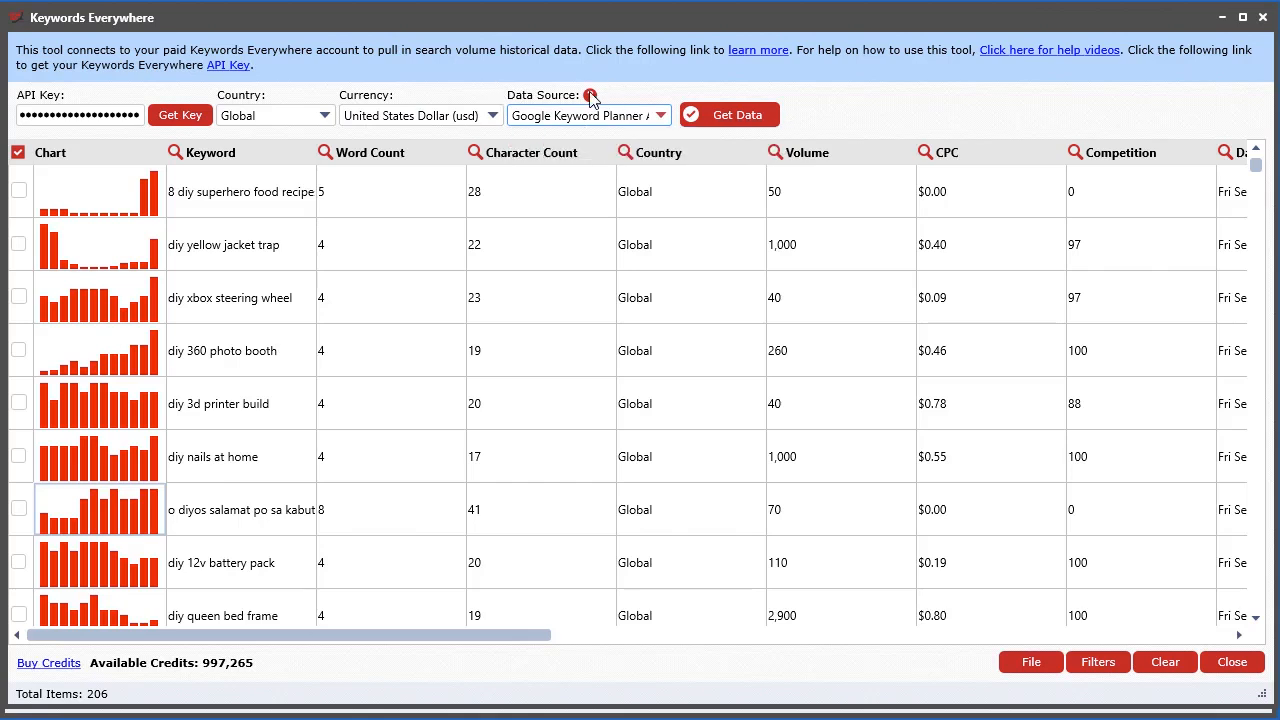
{"action": "mouse_move", "coordinate": [592, 98]}
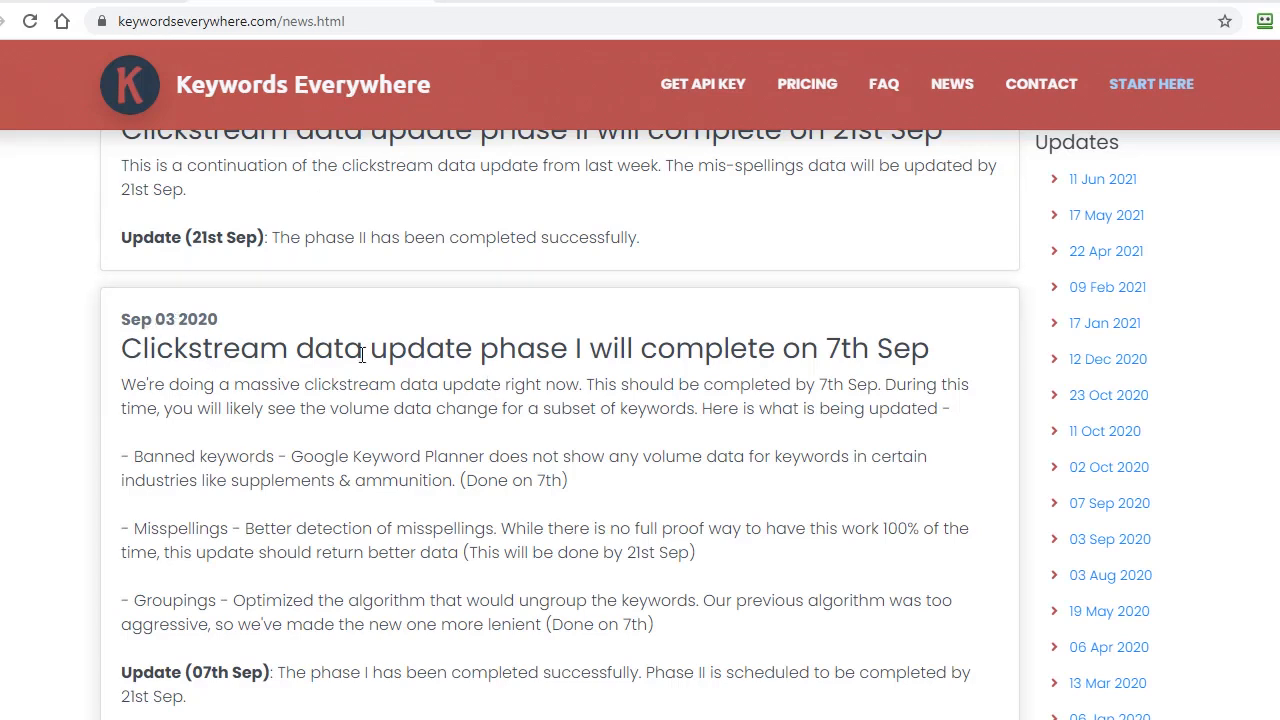
Read the banned keywords, misspellings and groupings notes in the Sep 03 2020 clickstream data update on the Keywords Everywhere news page
{"action": "double_click", "coordinate": [222, 345]}
{"action": "left_click", "coordinate": [321, 404]}
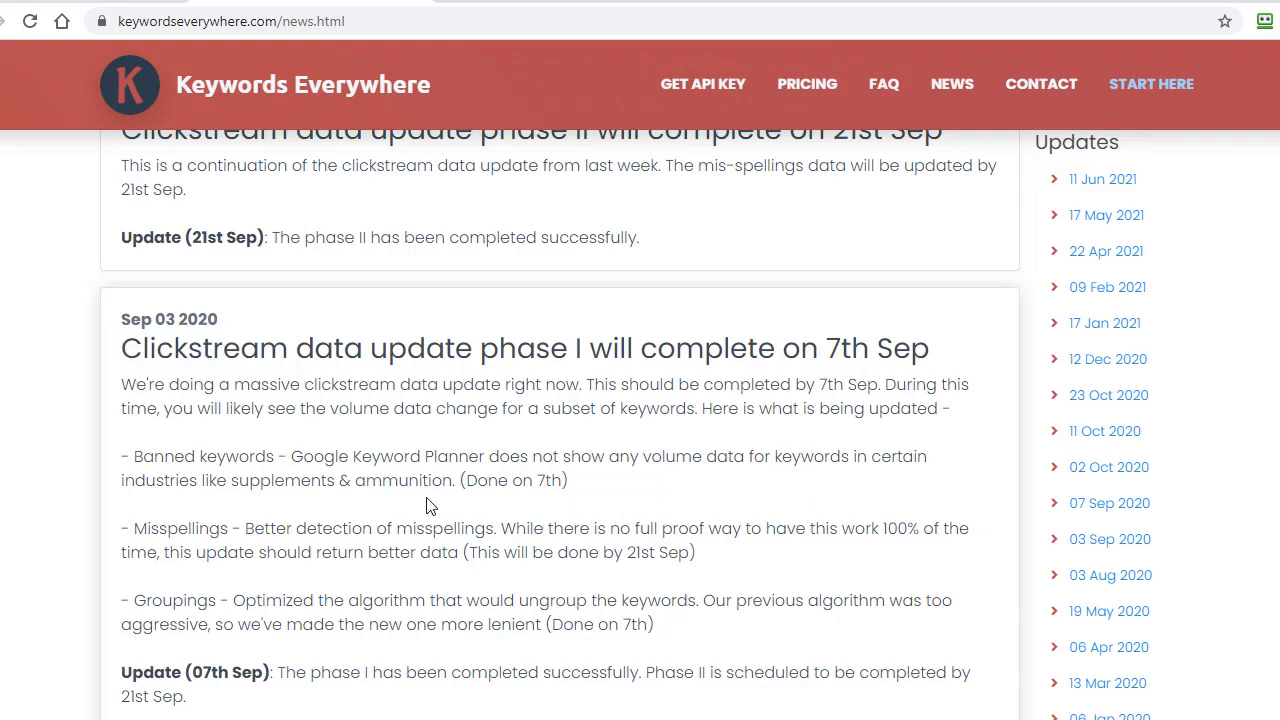
{"action": "left_click_drag", "start_coordinate": [284, 457], "coordinate": [121, 457]}
{"action": "double_click", "coordinate": [200, 511]}
{"action": "double_click", "coordinate": [193, 603]}
{"action": "left_click", "coordinate": [440, 666]}
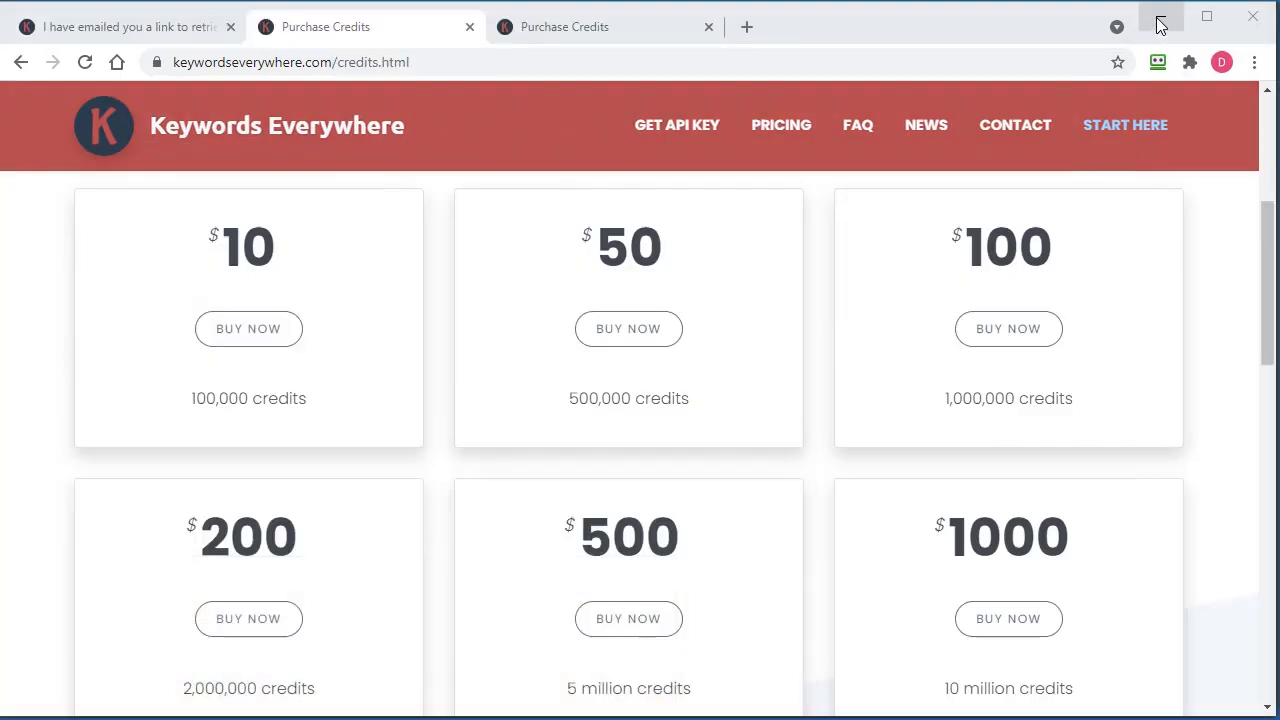
Return to the Keywords Everywhere tool and review the Data Source options, leaving Google Keyword Planner AND Clickstream Data selected
{"action": "left_click", "coordinate": [1160, 22]}
{"action": "left_click", "coordinate": [659, 116]}
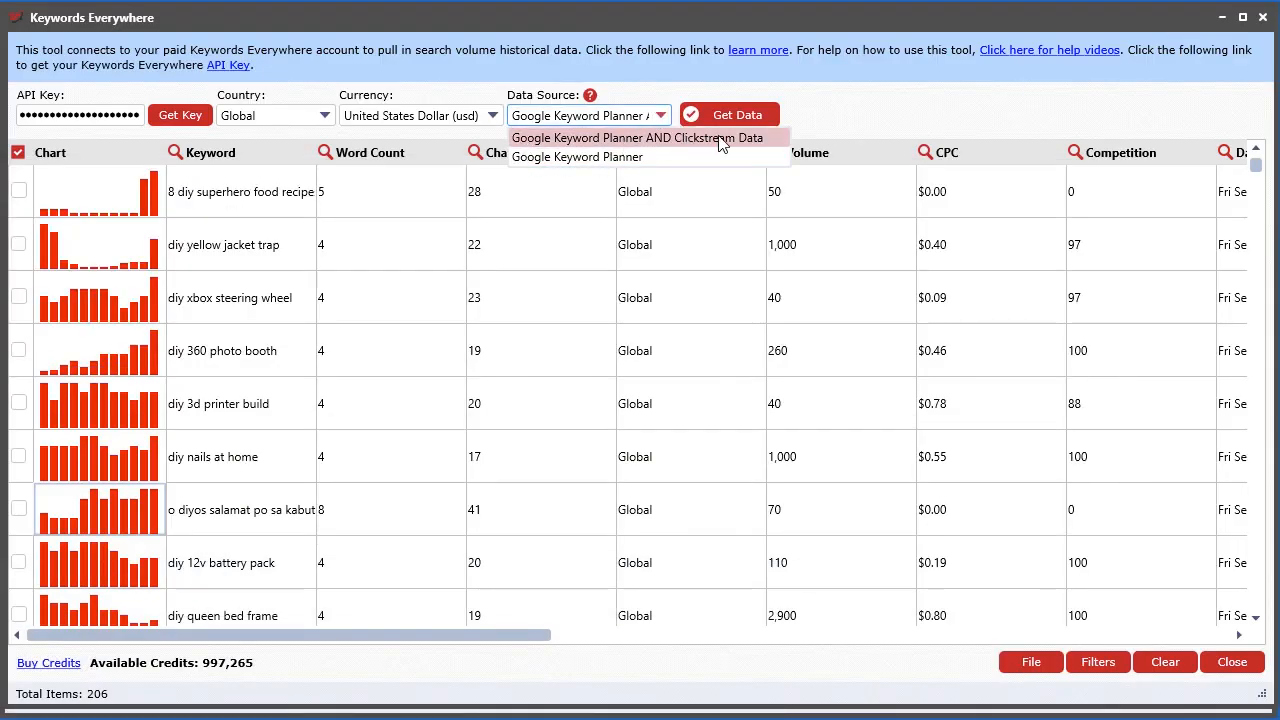
{"action": "left_click", "coordinate": [893, 117]}
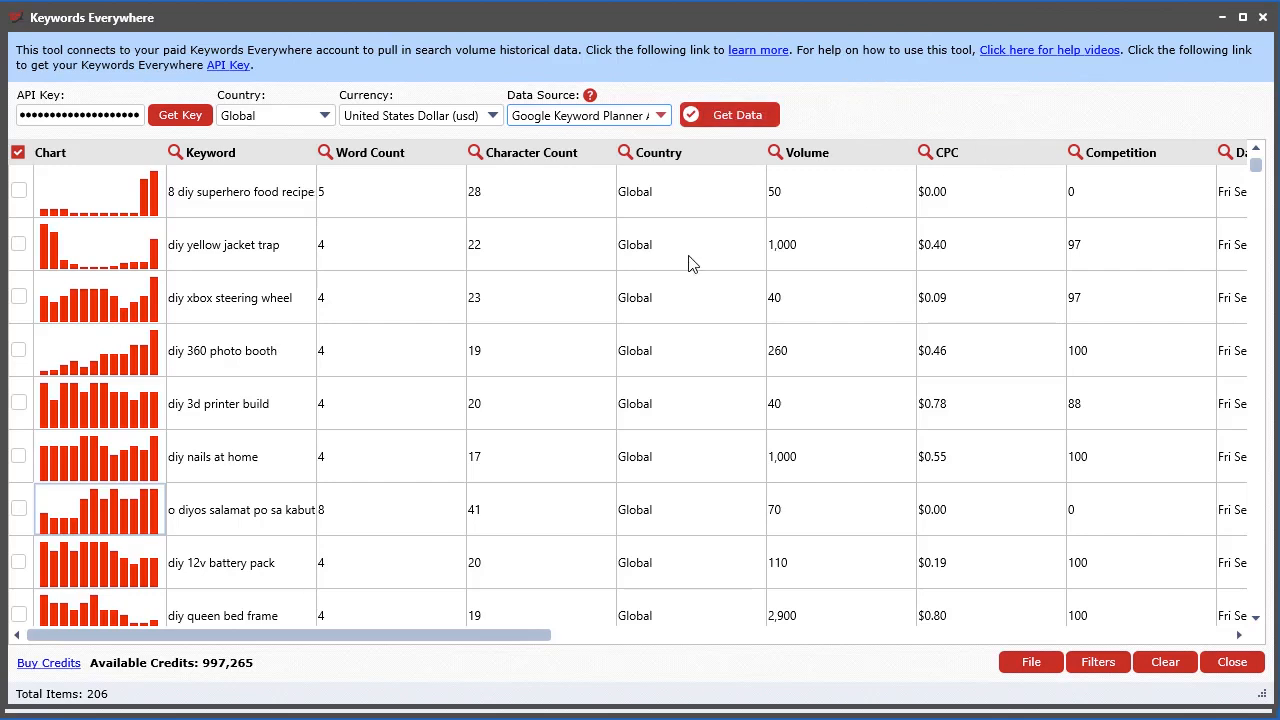
{"action": "left_click", "coordinate": [622, 122]}
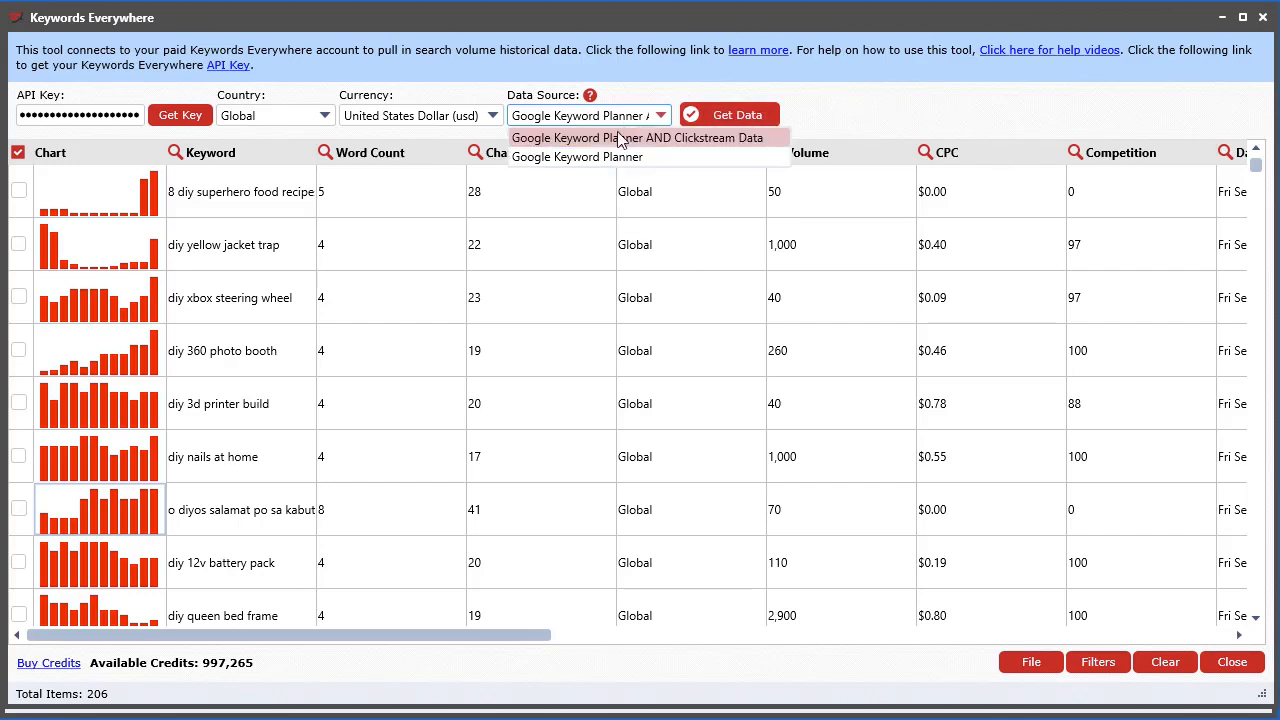
{"action": "left_click", "coordinate": [995, 127]}
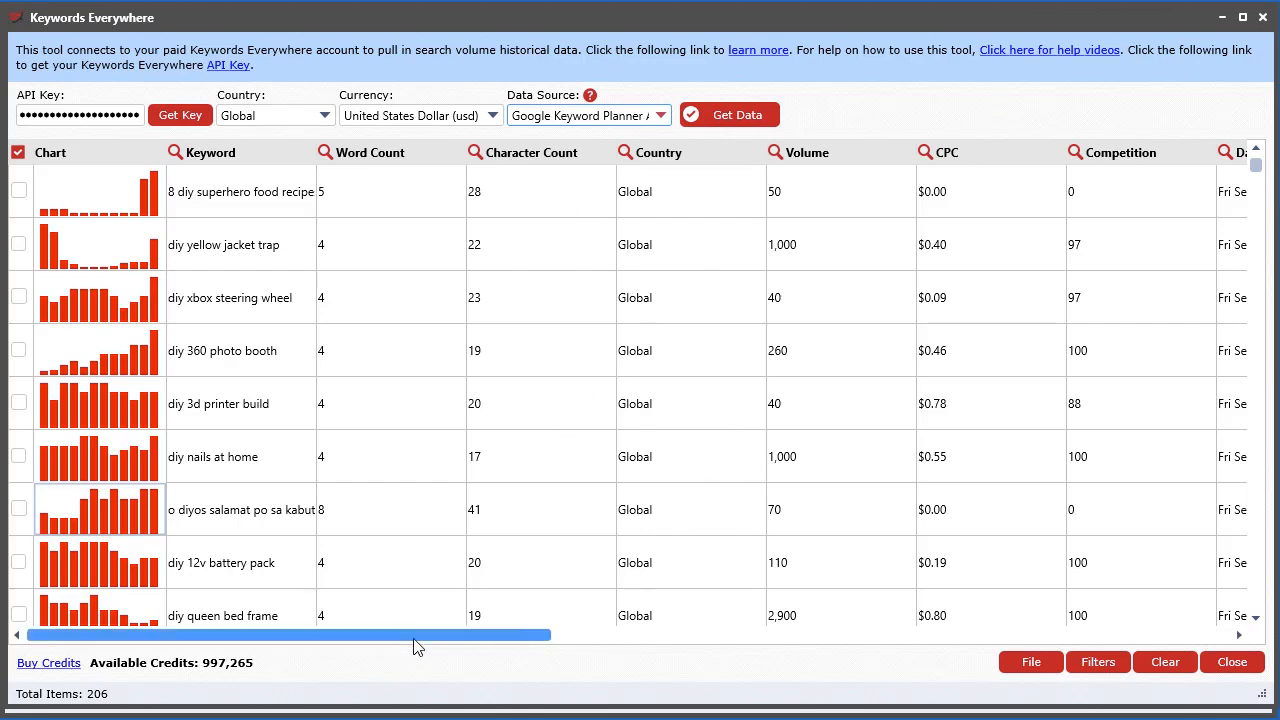
Reposition the tool window and review the keyword table's filter commands and the Character Count column's preset filters
{"action": "left_click_drag", "start_coordinate": [489, 630], "coordinate": [493, 368]}
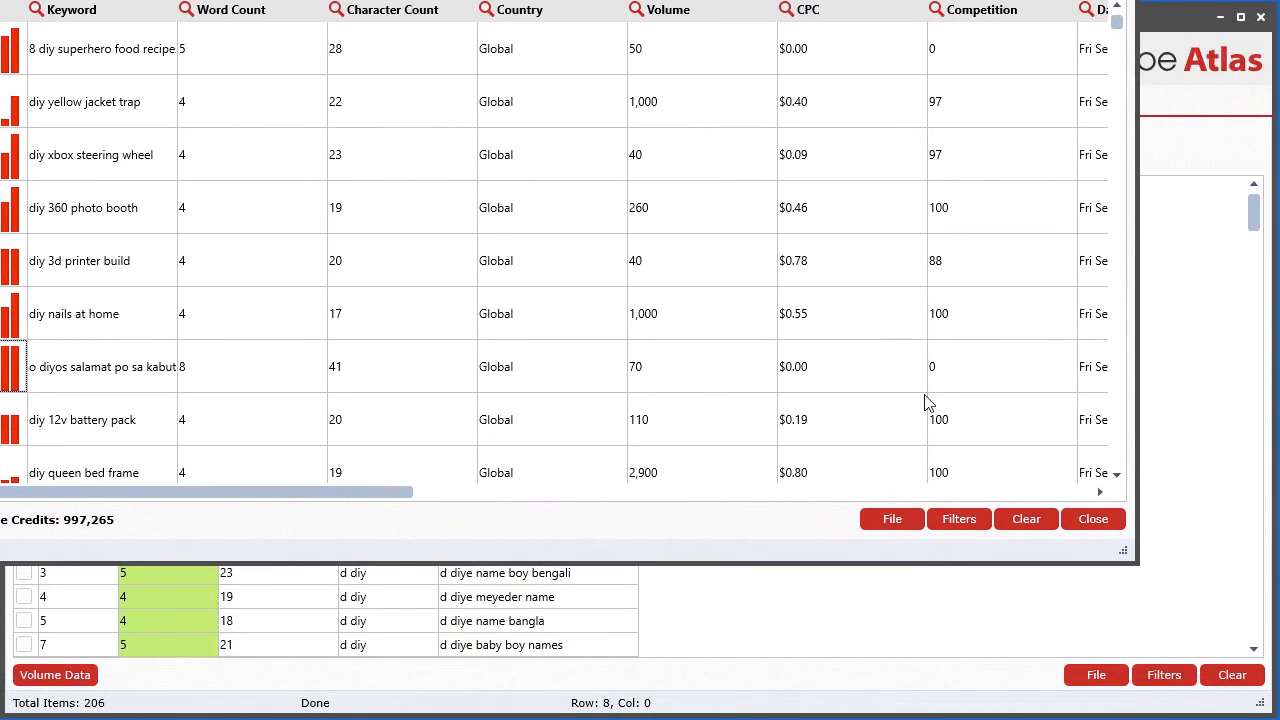
{"action": "left_click", "coordinate": [960, 519]}
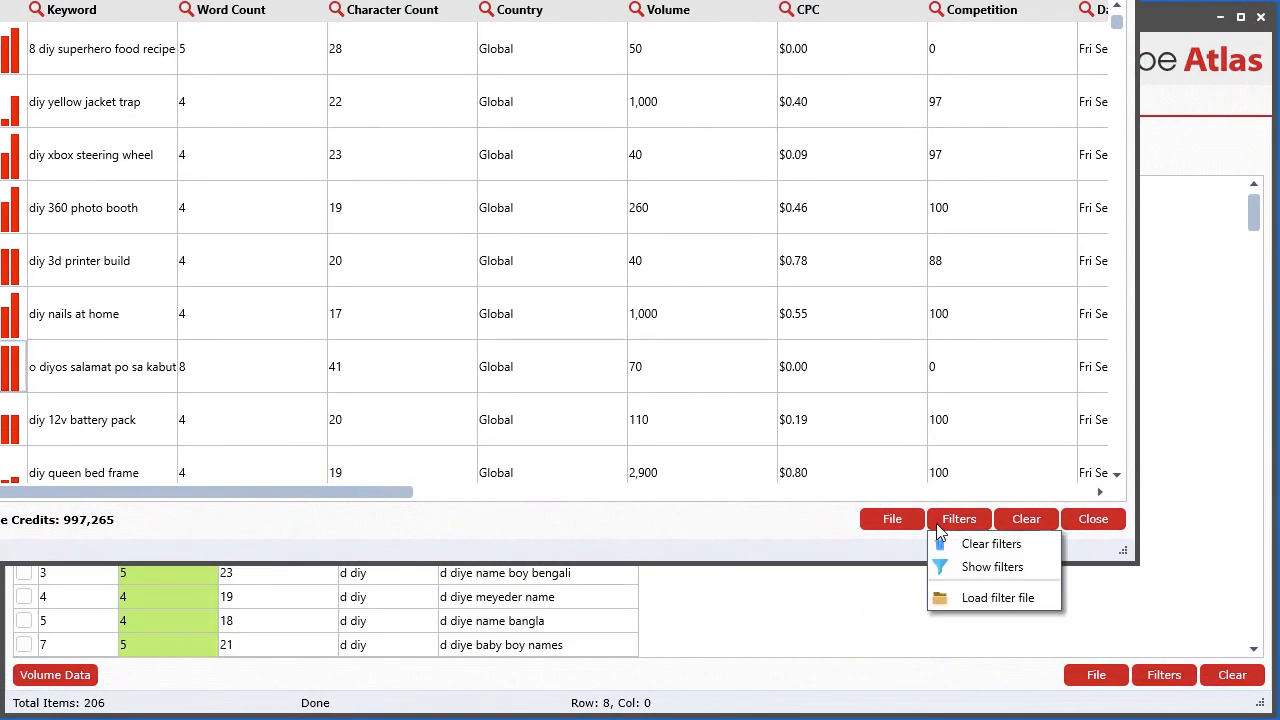
{"action": "left_click", "coordinate": [988, 568]}
{"action": "left_click_drag", "start_coordinate": [725, 138], "coordinate": [720, 113]}
{"action": "left_click", "coordinate": [825, 121]}
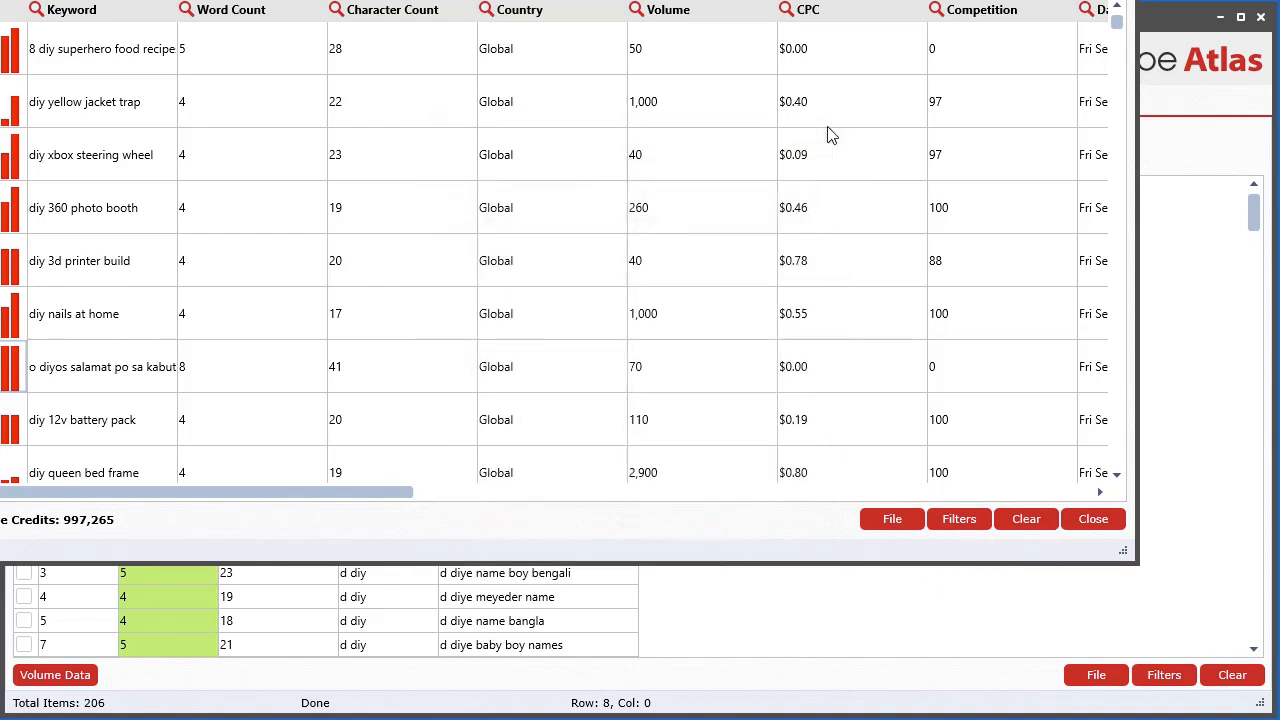
{"action": "left_click", "coordinate": [336, 10]}
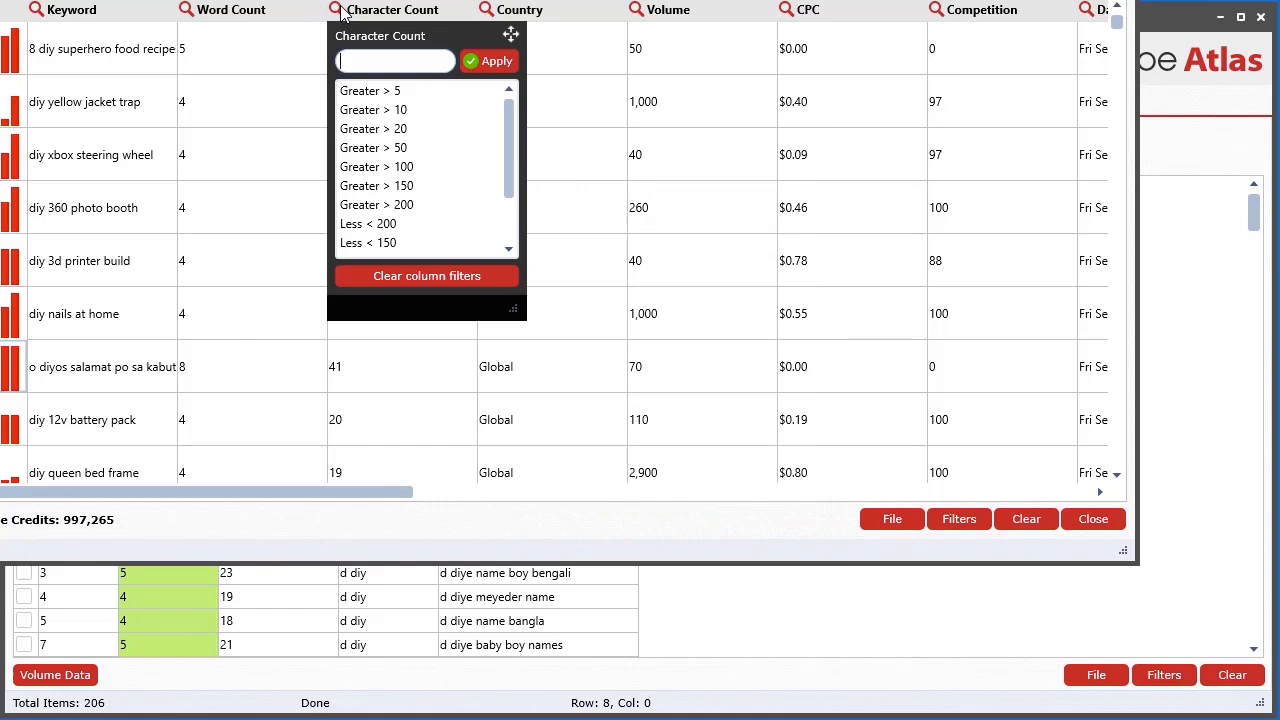
Review the options for saving and loading project files and exporting the keyword data to CSV or TXT
{"action": "left_click", "coordinate": [892, 519]}
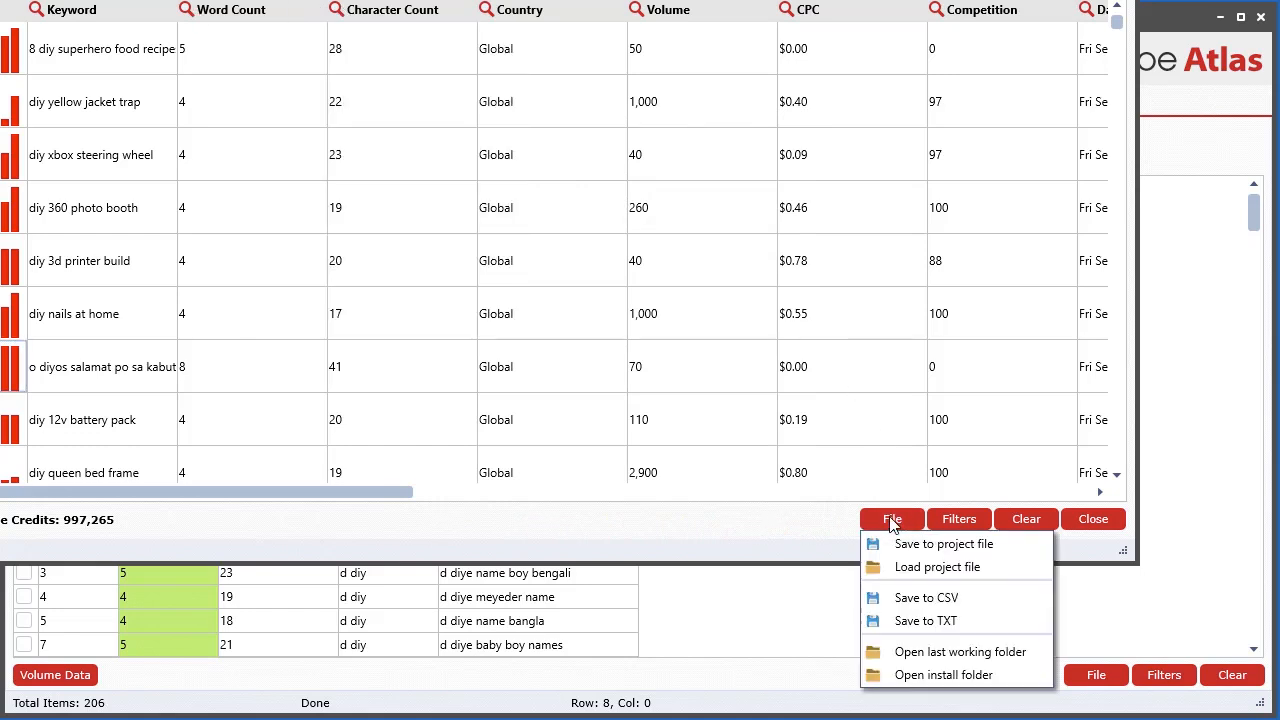
{"action": "left_click", "coordinate": [968, 541]}
{"action": "left_click", "coordinate": [1021, 650]}
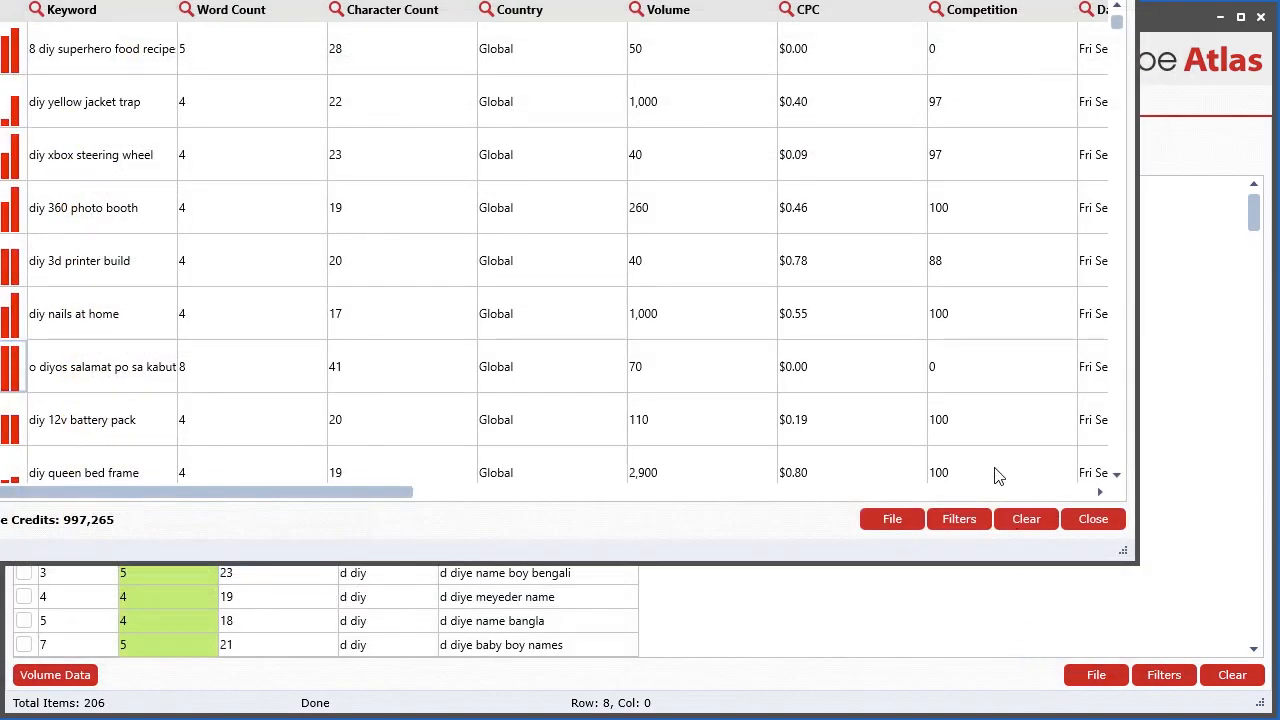
{"action": "left_click", "coordinate": [962, 524]}
{"action": "left_click", "coordinate": [892, 519]}
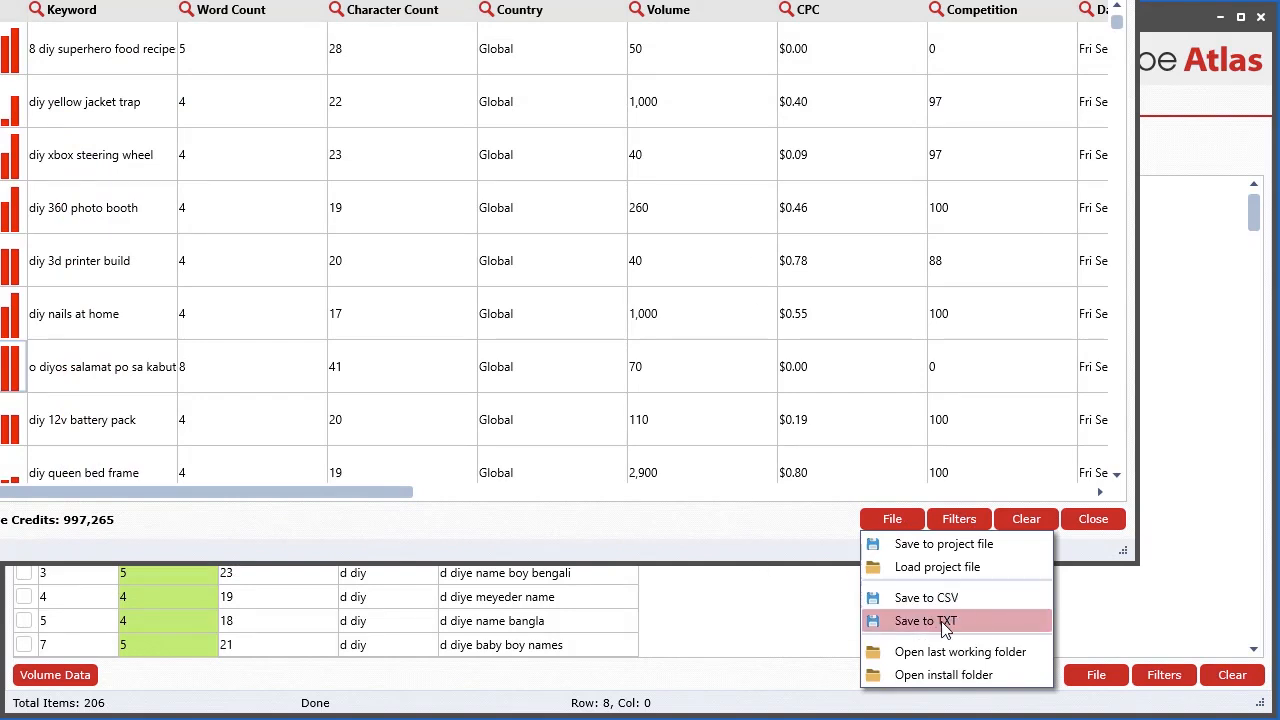
{"action": "left_click", "coordinate": [726, 523]}
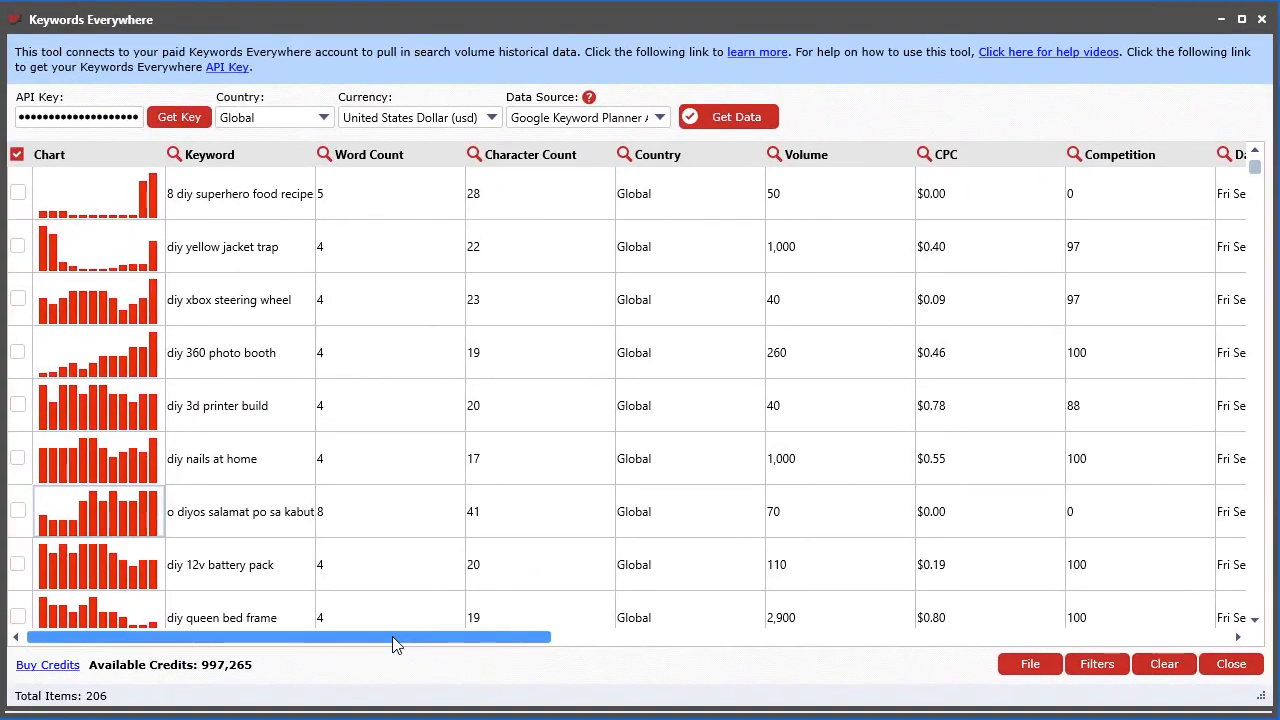
Review the keyword table's average, Trend Slope and Trending Spike columns, and return to the trend charts
{"action": "left_click_drag", "start_coordinate": [393, 645], "coordinate": [421, 633]}
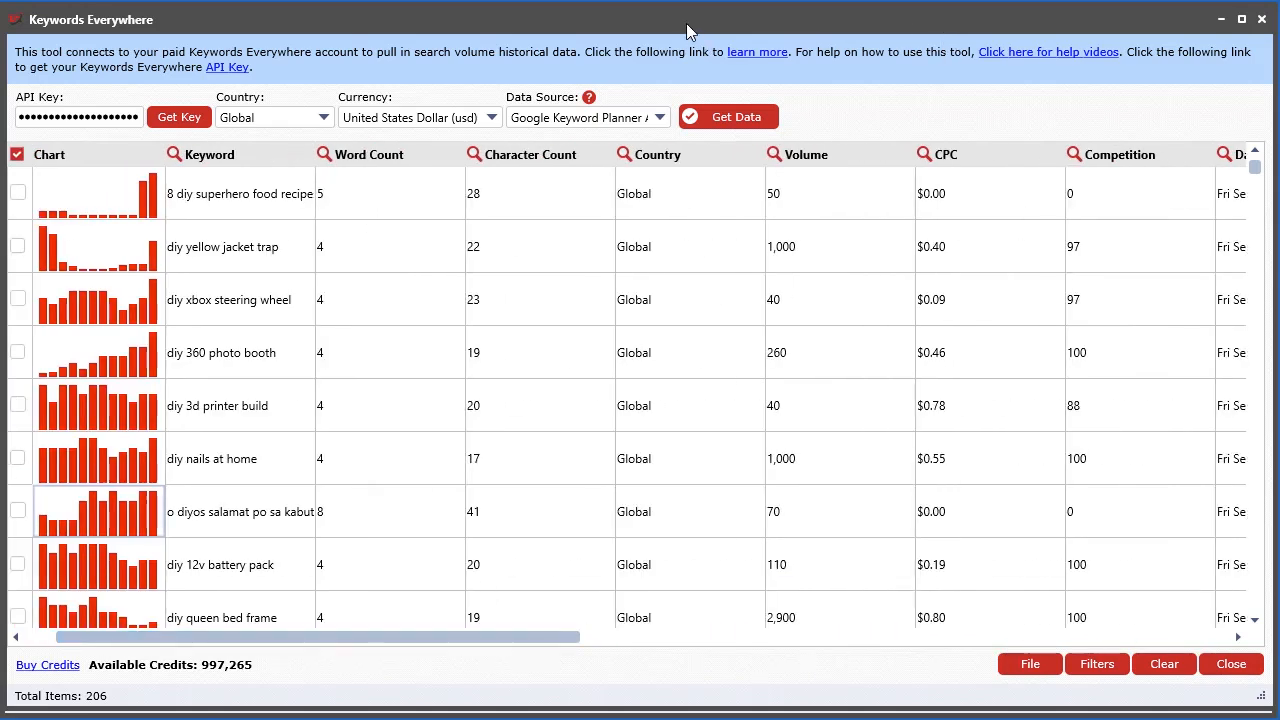
{"action": "left_click_drag", "start_coordinate": [687, 30], "coordinate": [729, 29]}
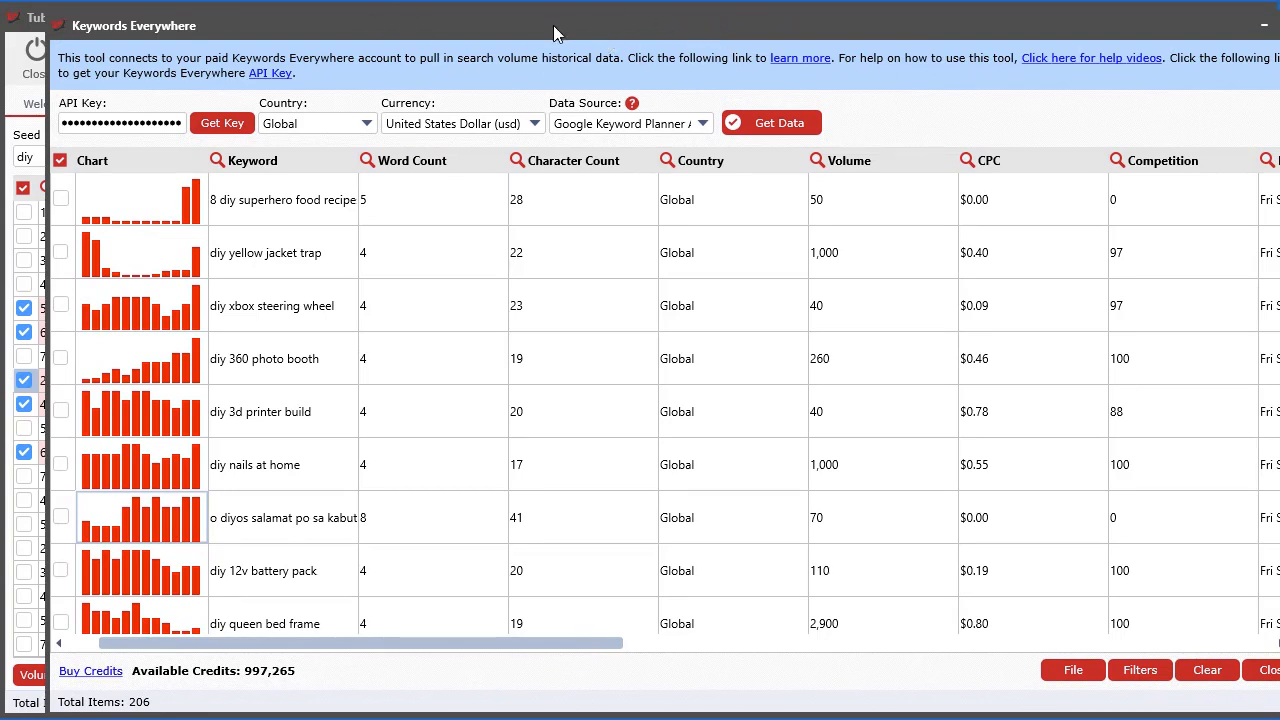
{"action": "left_click_drag", "start_coordinate": [555, 33], "coordinate": [518, 18]}
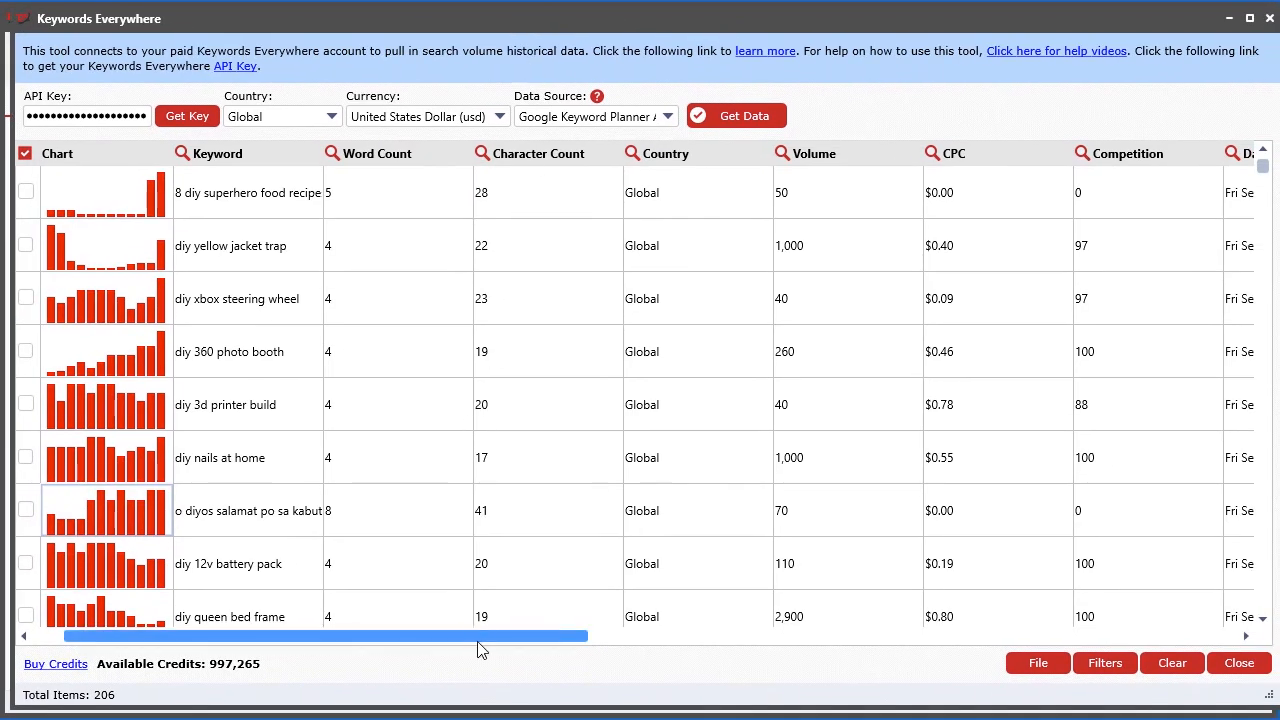
{"action": "left_click_drag", "start_coordinate": [448, 643], "coordinate": [1096, 641]}
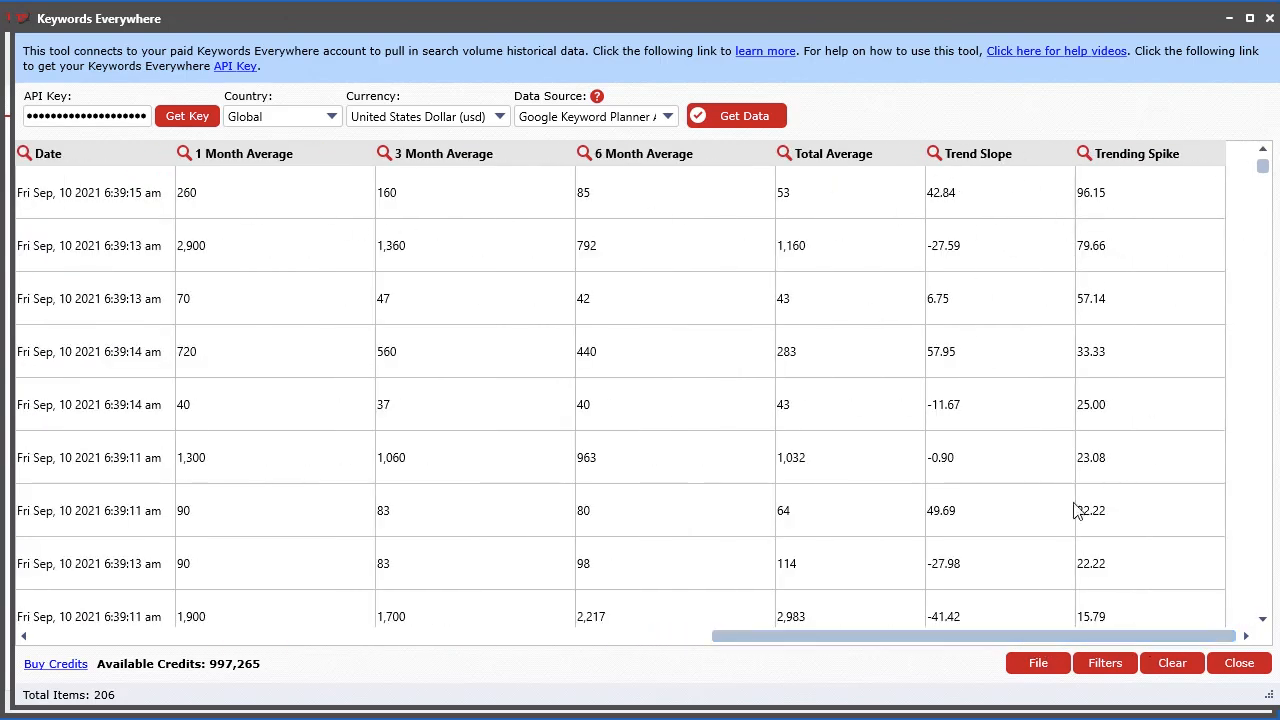
{"action": "left_click_drag", "start_coordinate": [958, 645], "coordinate": [287, 632]}
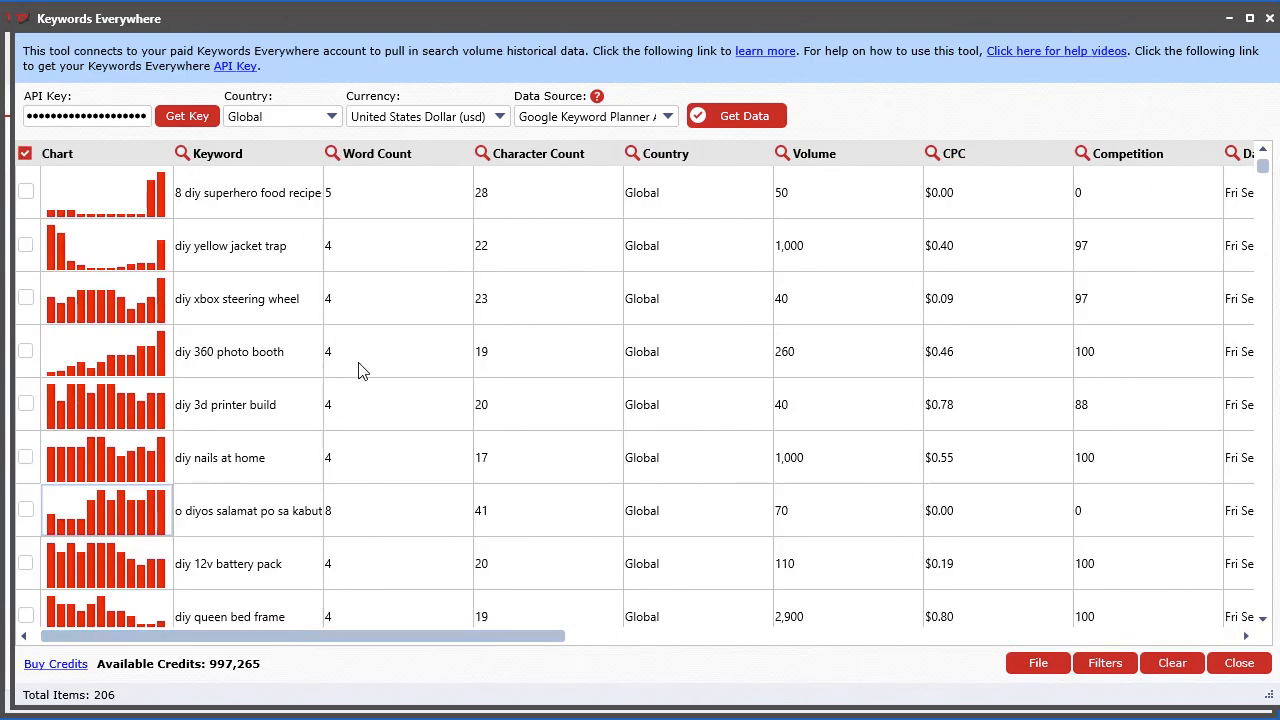
{"action": "scroll", "coordinate": [277, 567], "scroll_direction": "down", "scroll_amount": 1}
{"action": "scroll", "coordinate": [286, 400], "scroll_direction": "up", "scroll_amount": 1}
{"action": "mouse_move", "coordinate": [734, 18]}
{"action": "left_mouse_down"}
{"action": "mouse_move", "coordinate": [1033, 27]}
{"action": "mouse_move", "coordinate": [720, 16]}
{"action": "left_mouse_up"}
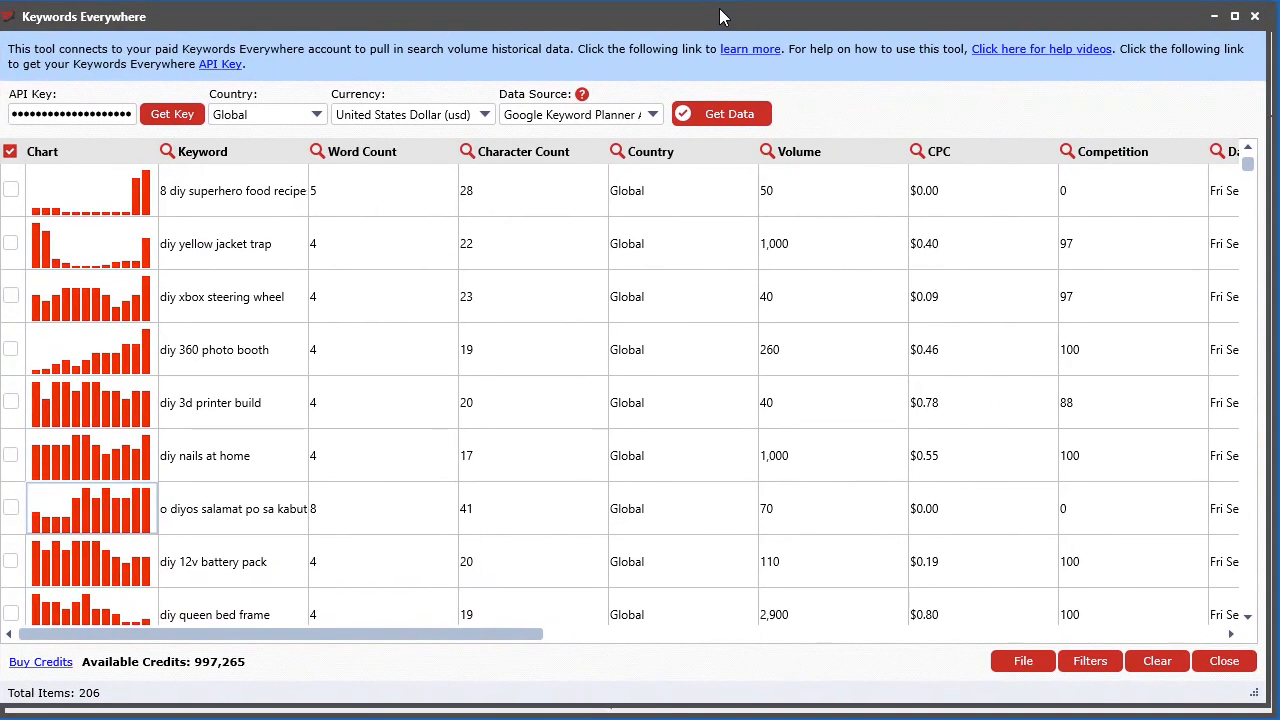